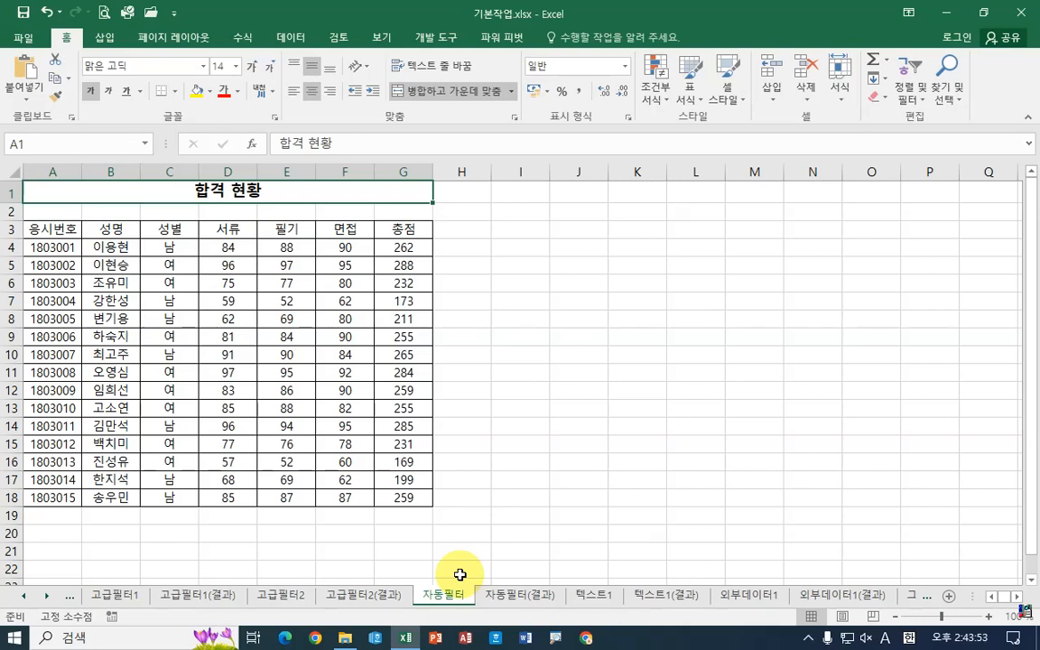
Turn on AutoFilter for the table in A3:G18
{"action": "scroll", "coordinate": [274, 383], "scroll_direction": "up", "scroll_amount": 1}
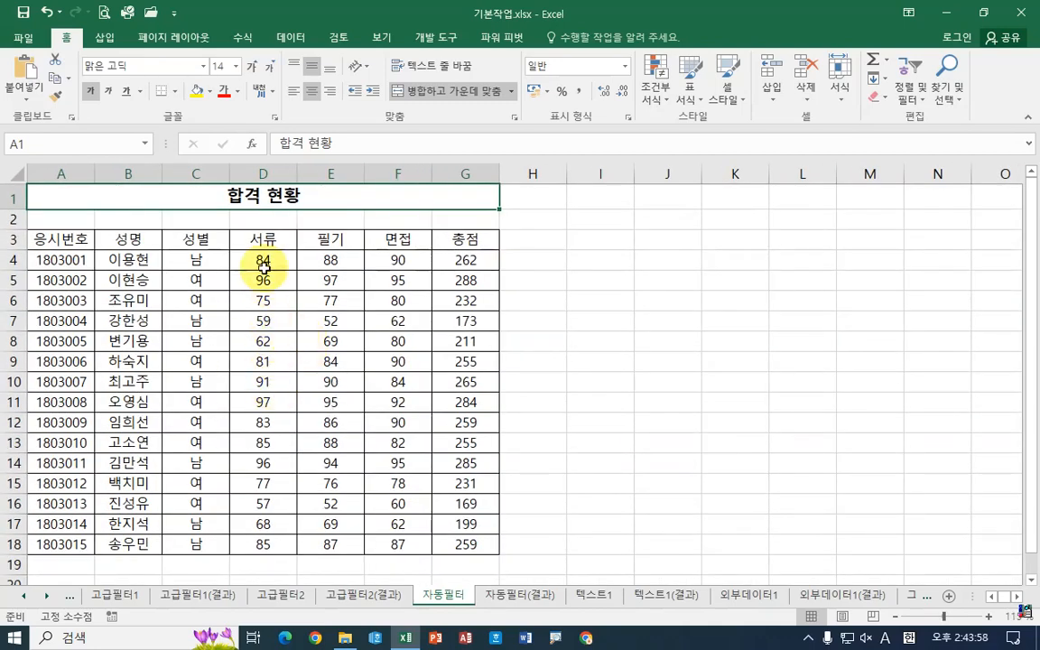
{"action": "left_click", "coordinate": [599, 298]}
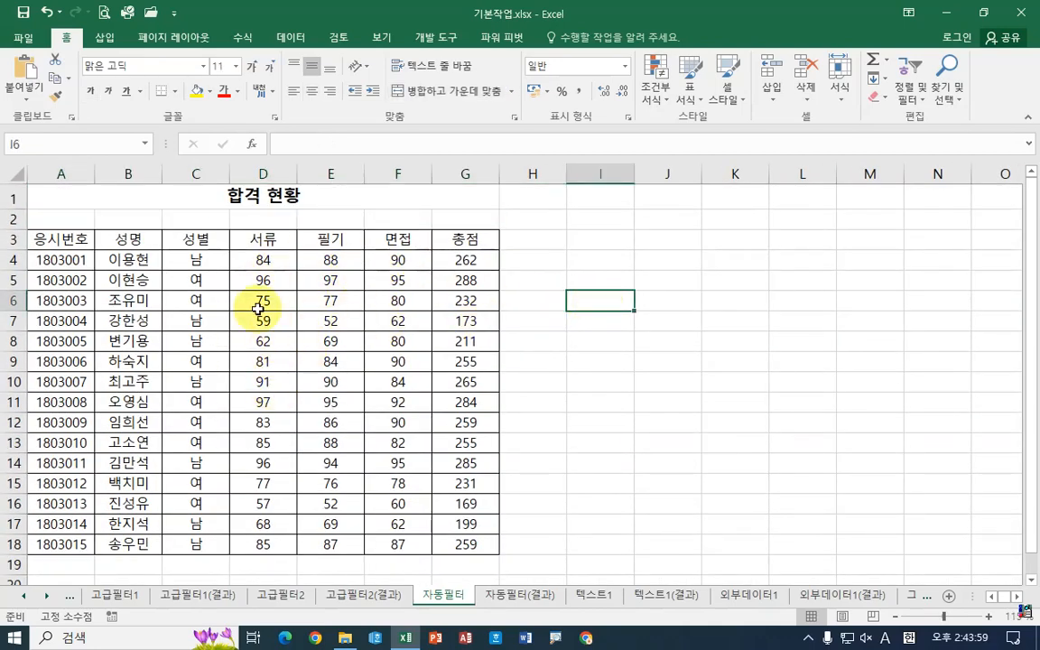
{"action": "left_click", "coordinate": [227, 325]}
{"action": "left_click", "coordinate": [287, 363]}
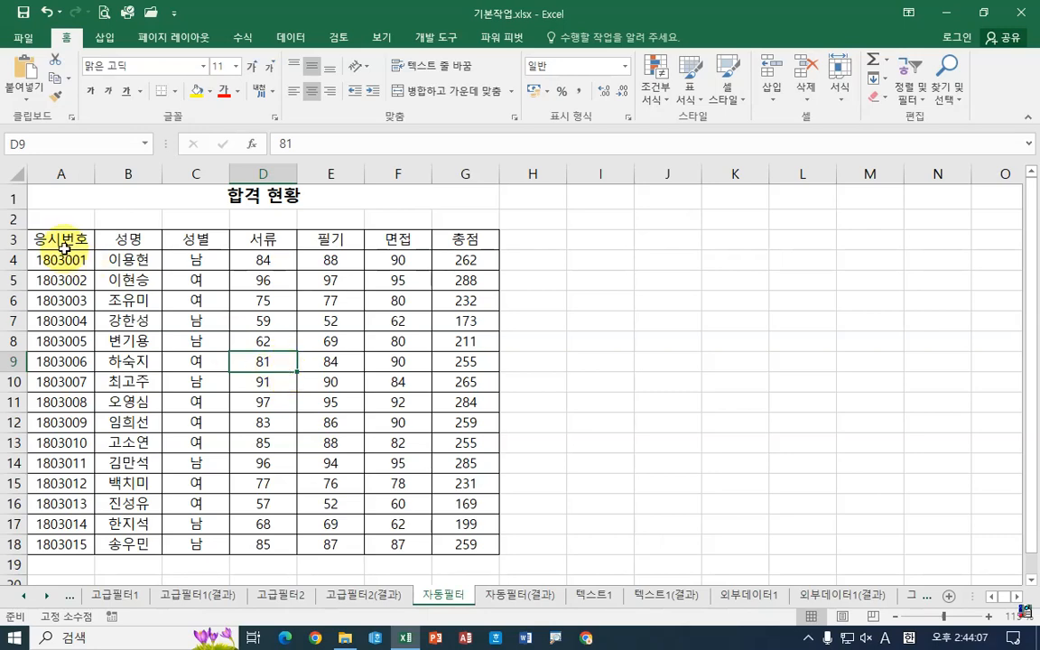
{"action": "left_click_drag", "start_coordinate": [56, 233], "coordinate": [451, 547]}
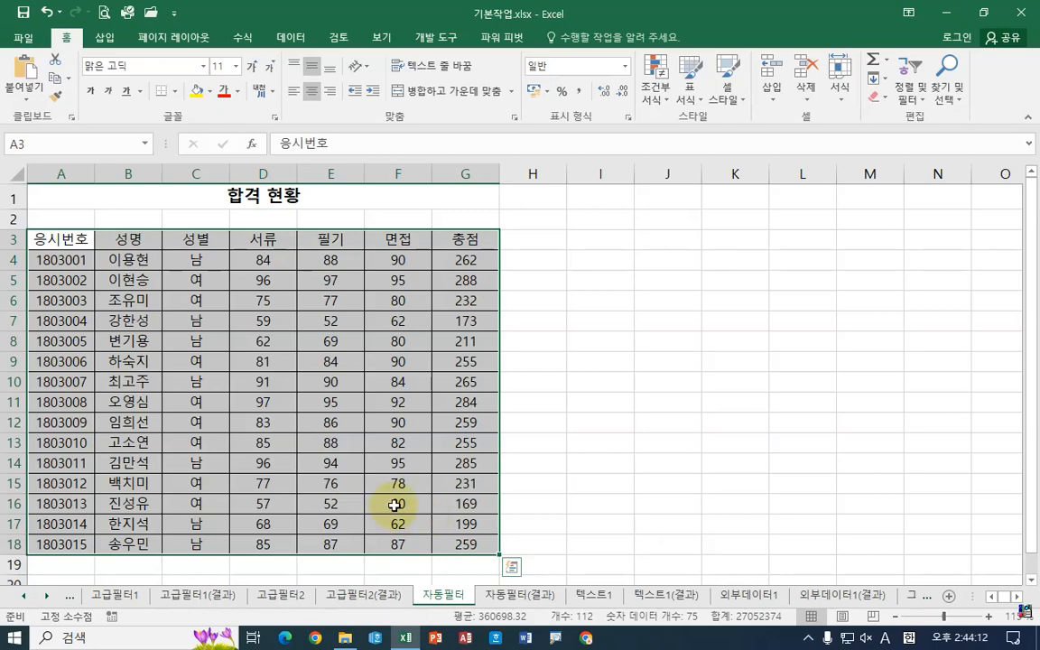
{"action": "left_click", "coordinate": [358, 481]}
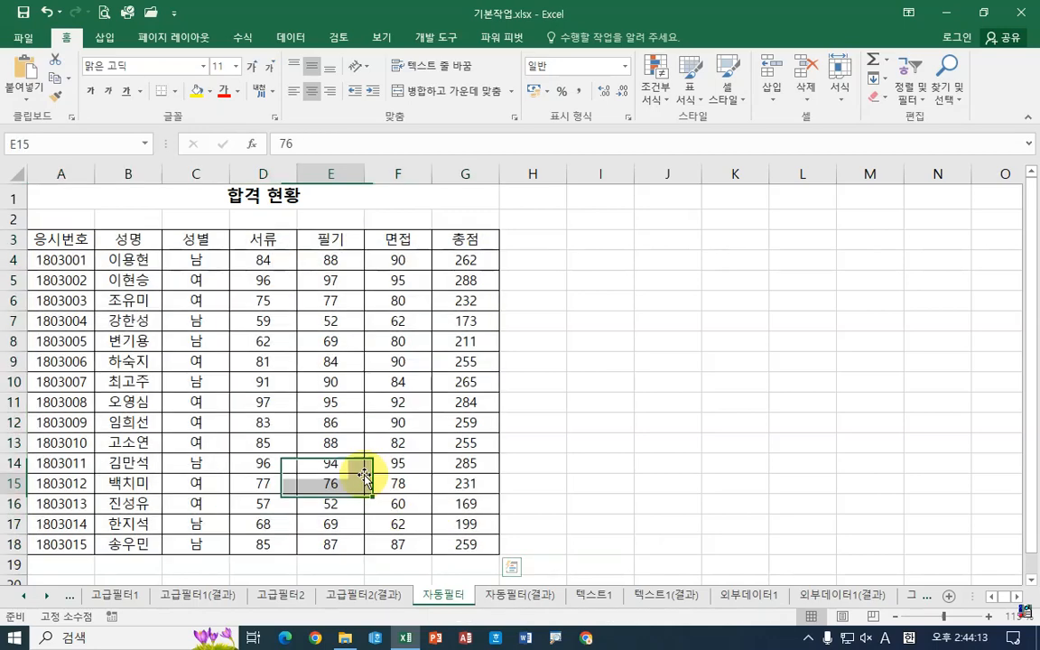
{"action": "left_click", "coordinate": [289, 326]}
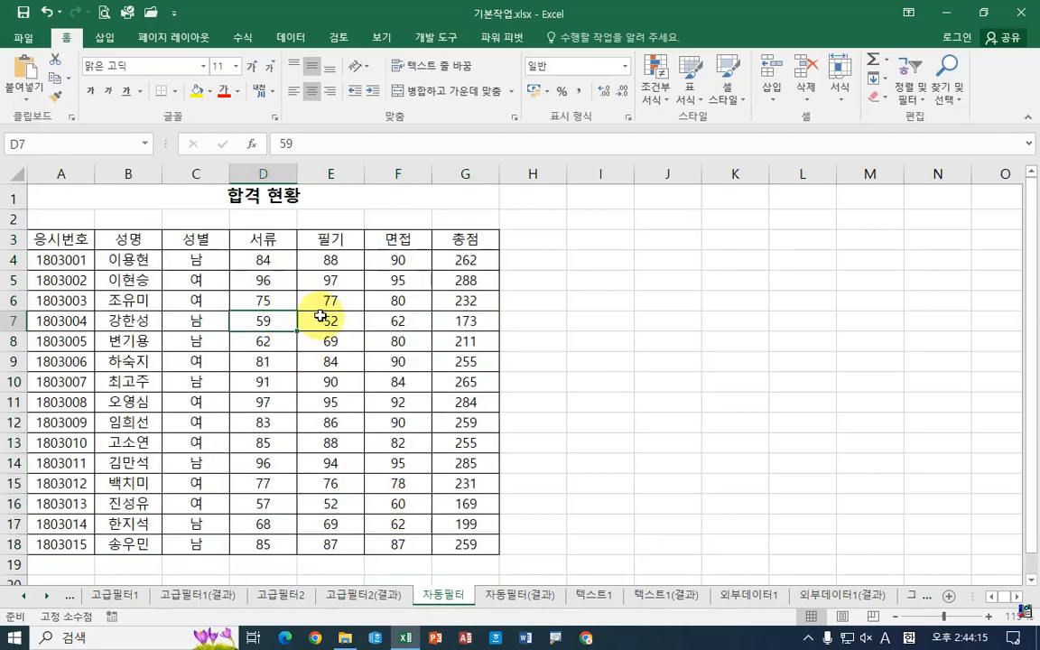
{"action": "left_click", "coordinate": [291, 40]}
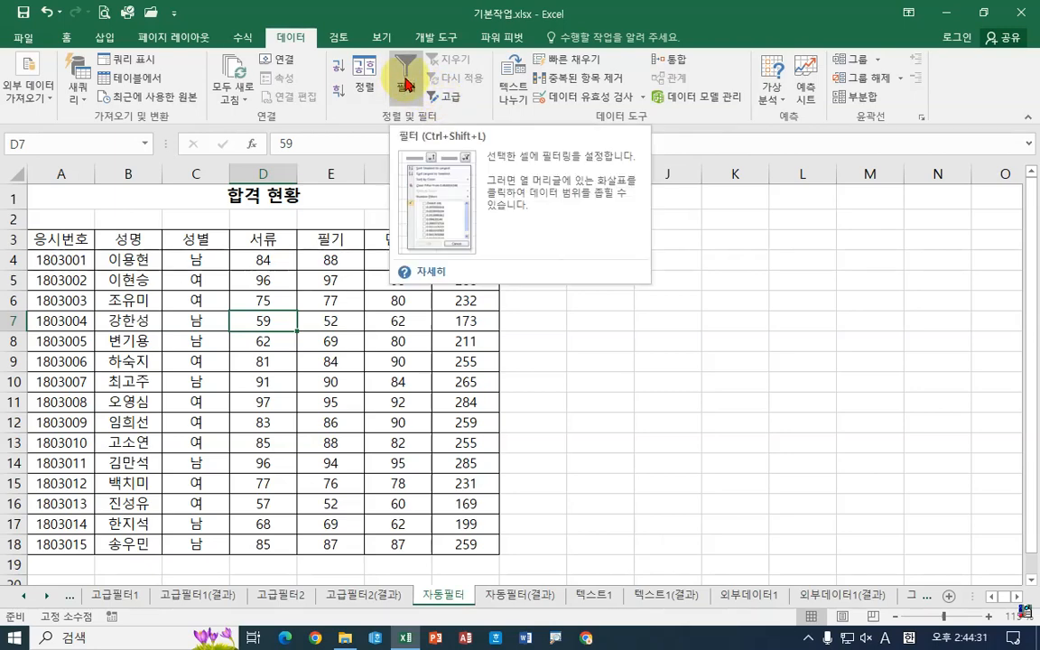
{"action": "left_click", "coordinate": [406, 84]}
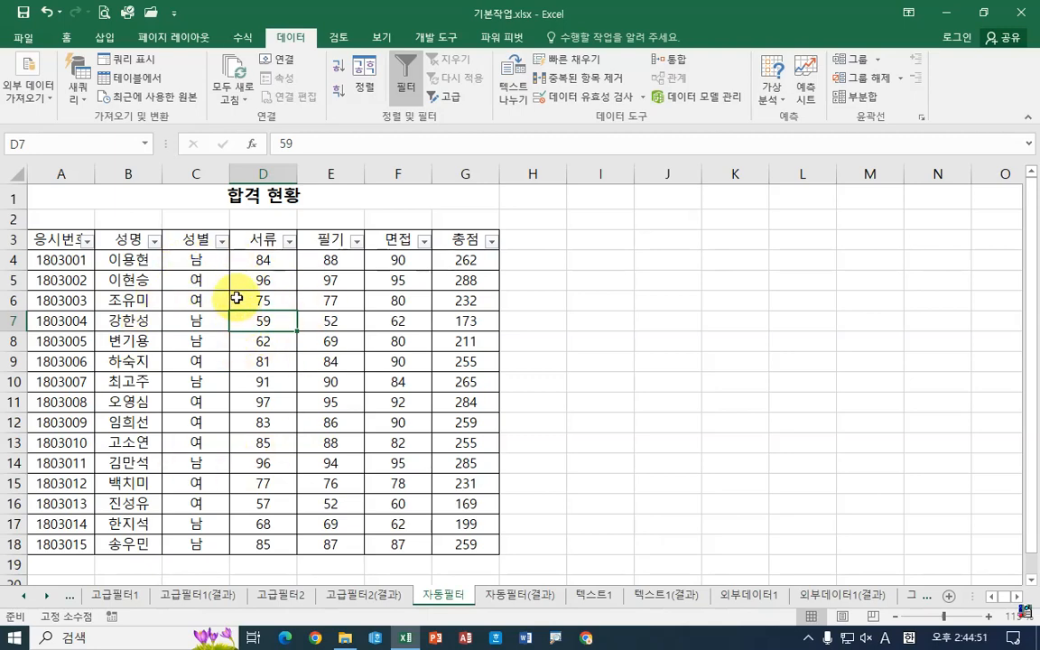
Filter the 성별 column to show only the 남 rows
{"action": "left_click", "coordinate": [222, 241]}
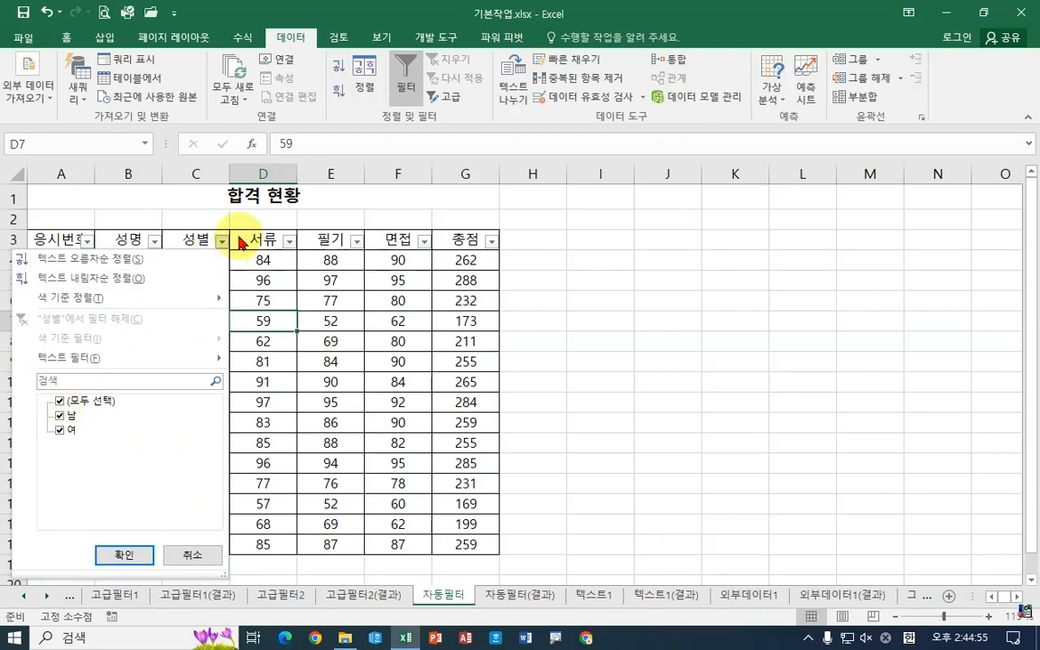
{"action": "left_click", "coordinate": [222, 241]}
{"action": "left_click", "coordinate": [222, 241]}
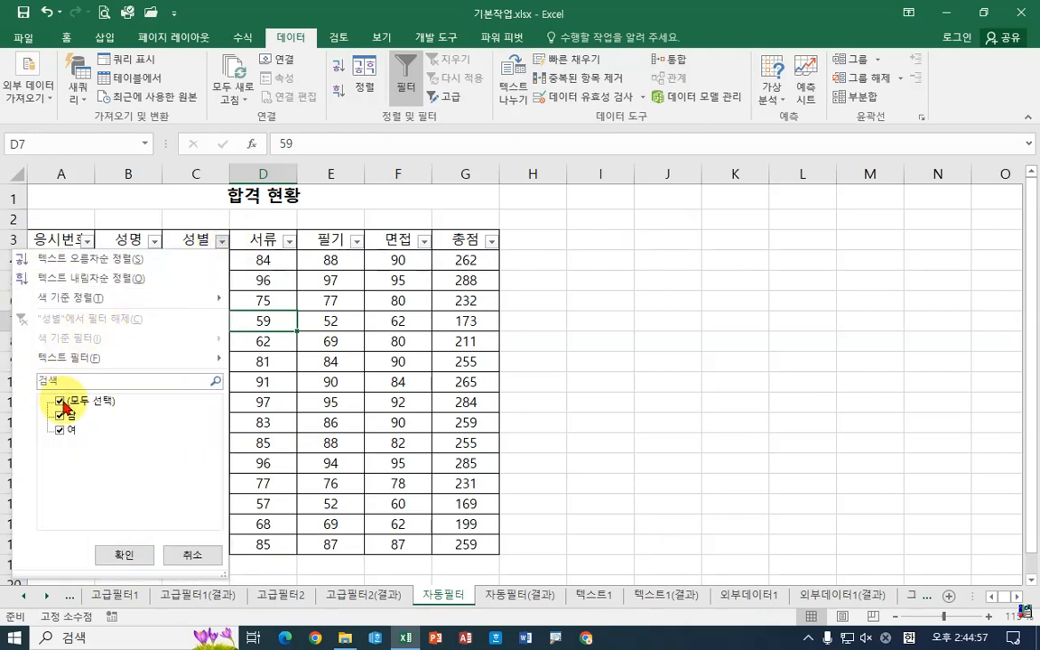
{"action": "left_click", "coordinate": [61, 401]}
{"action": "left_click", "coordinate": [65, 415]}
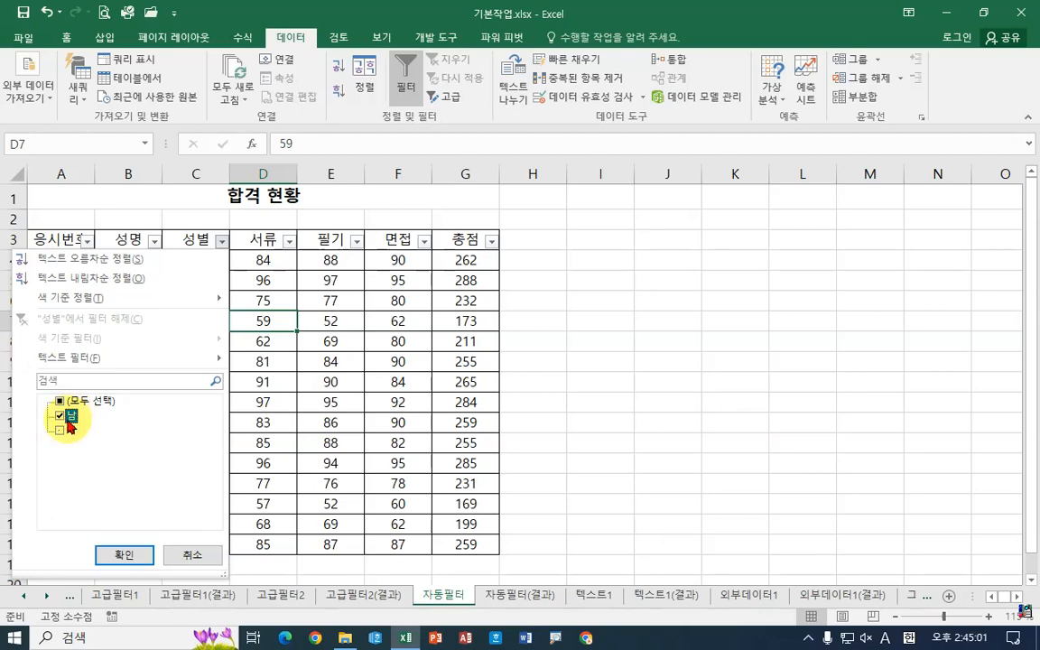
{"action": "left_click", "coordinate": [125, 554]}
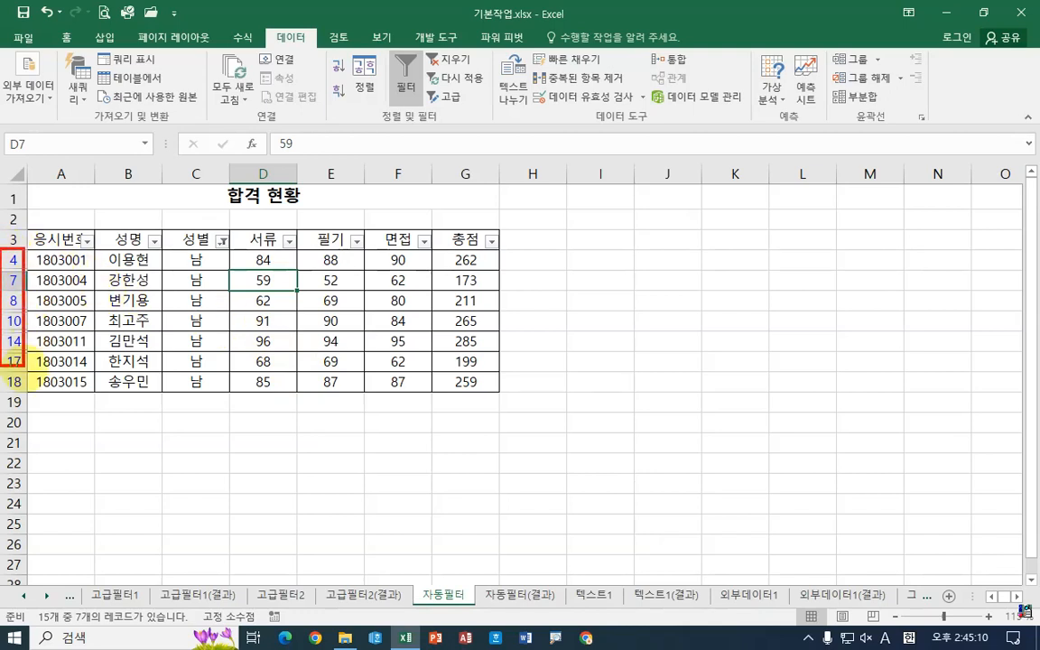
{"action": "left_click_drag", "start_coordinate": [25, 365], "coordinate": [25, 403]}
{"action": "left_click_drag", "start_coordinate": [32, 267], "coordinate": [155, 266]}
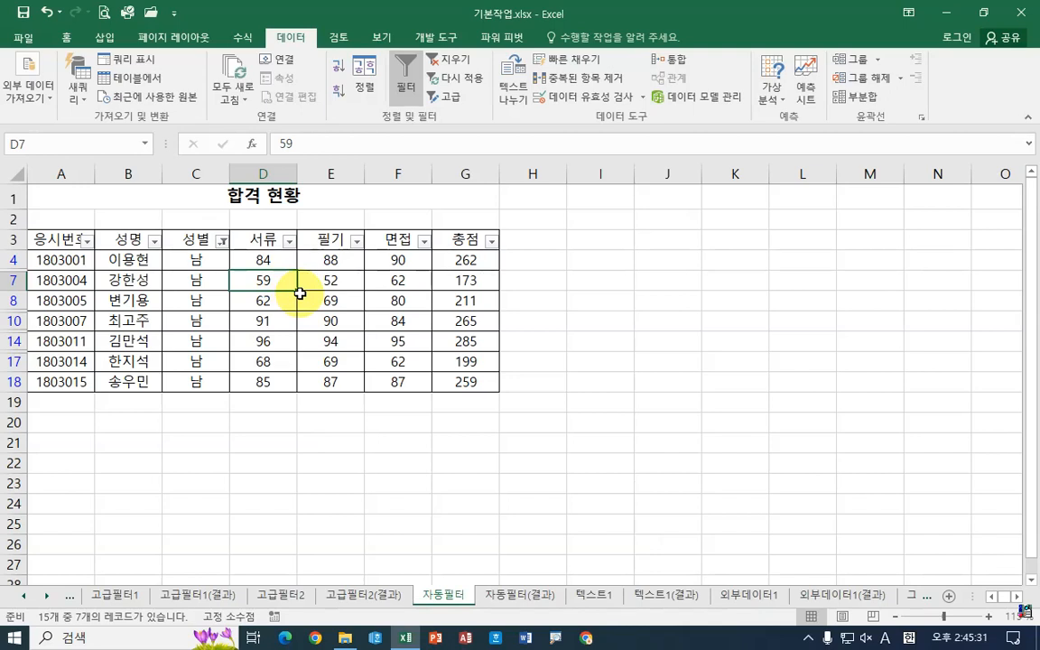
Try to filter 총점 with a between condition of >= 260 and an empty upper limit, and clear all filters from the table
{"action": "left_click", "coordinate": [491, 242]}
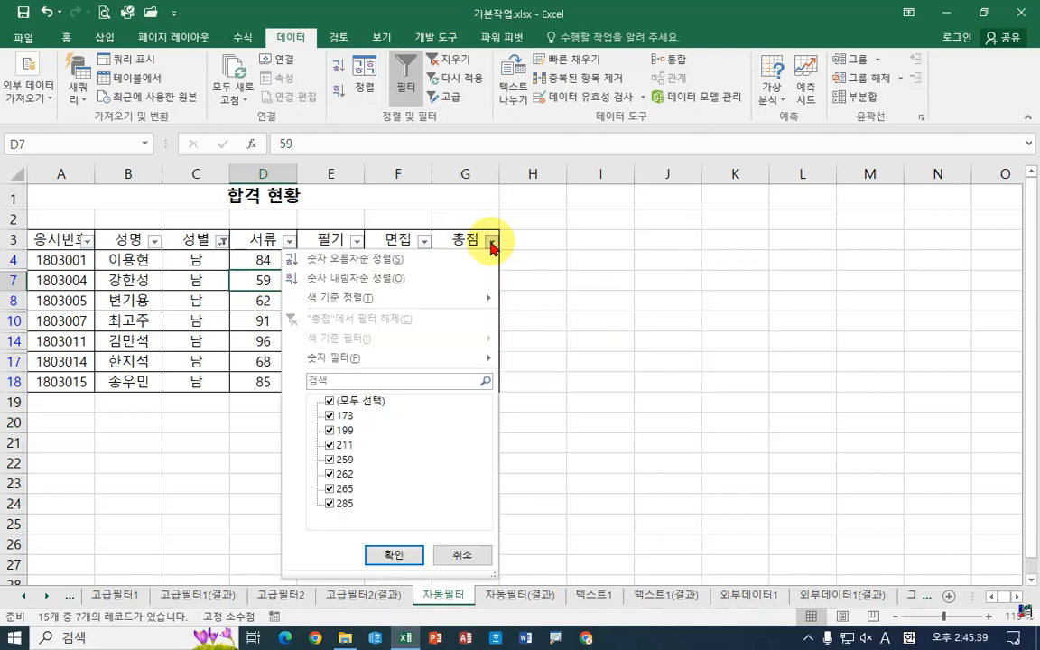
{"action": "mouse_move", "coordinate": [354, 361]}
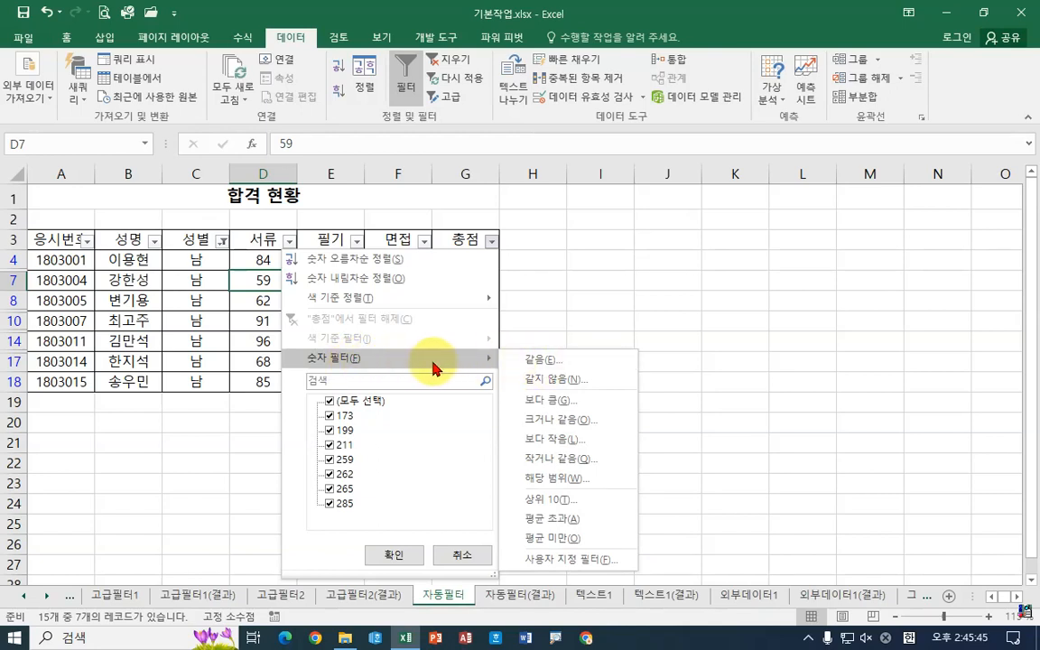
{"action": "left_click", "coordinate": [568, 479]}
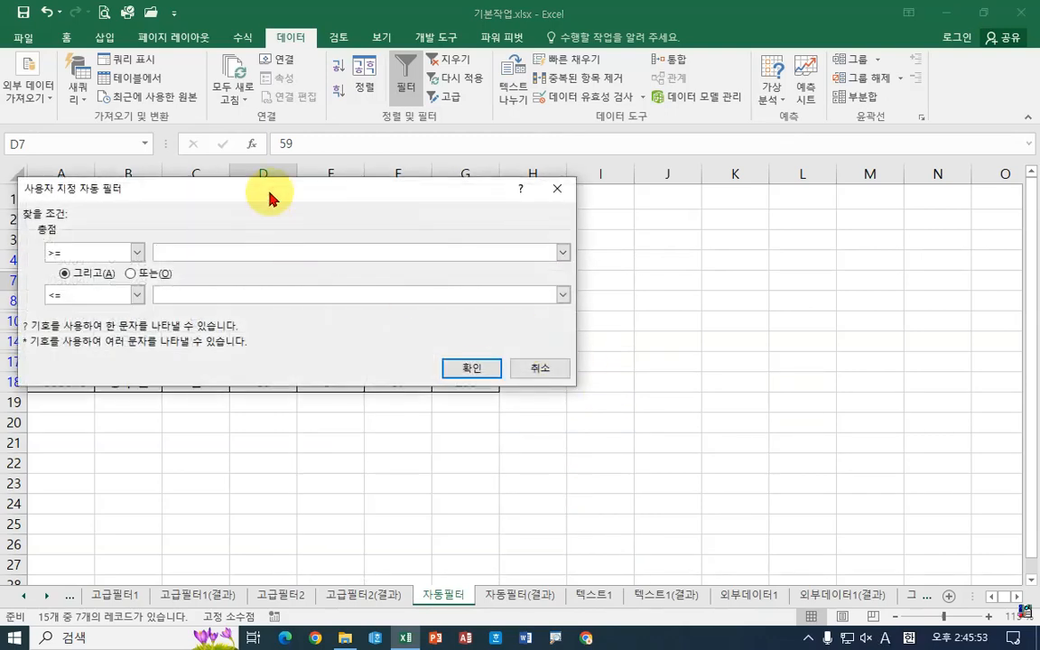
{"action": "left_click_drag", "start_coordinate": [270, 198], "coordinate": [754, 196]}
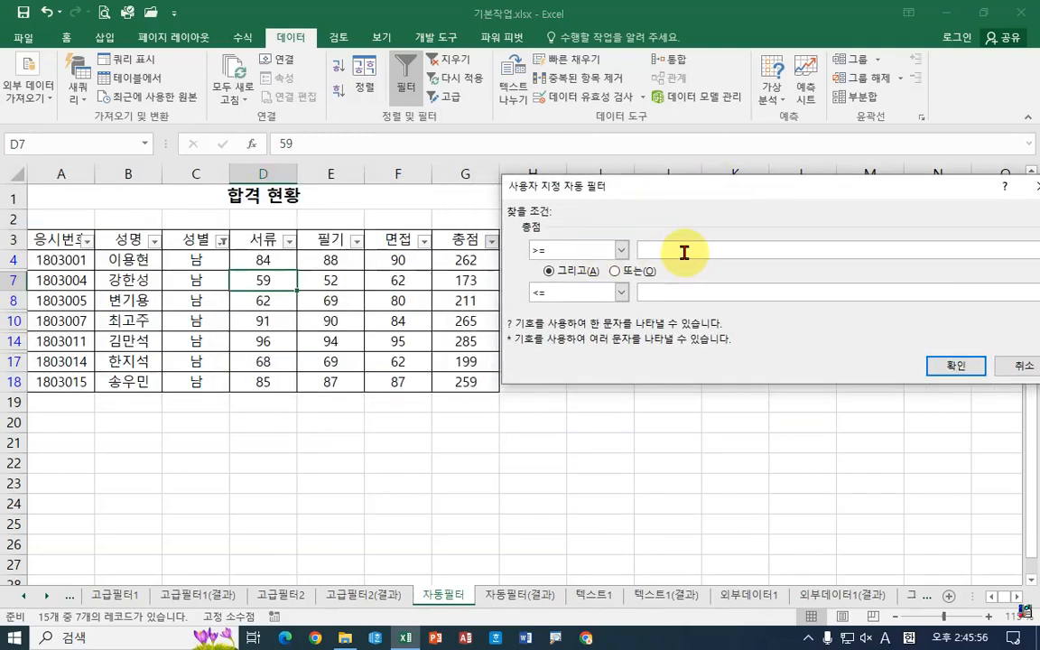
{"action": "type", "text": "260"}
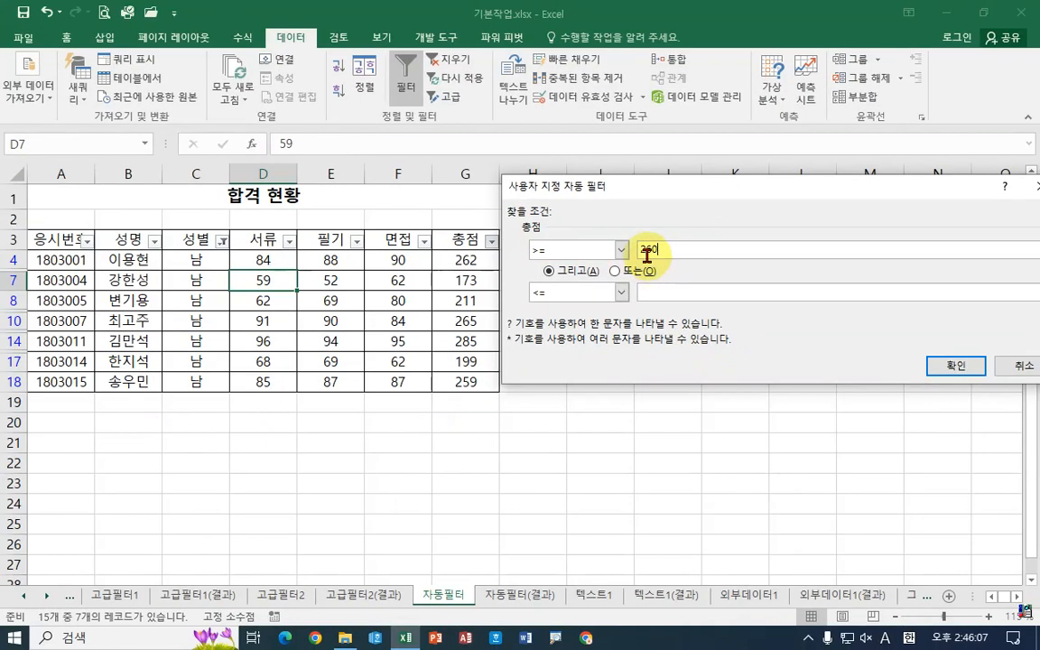
{"action": "left_click", "coordinate": [621, 250]}
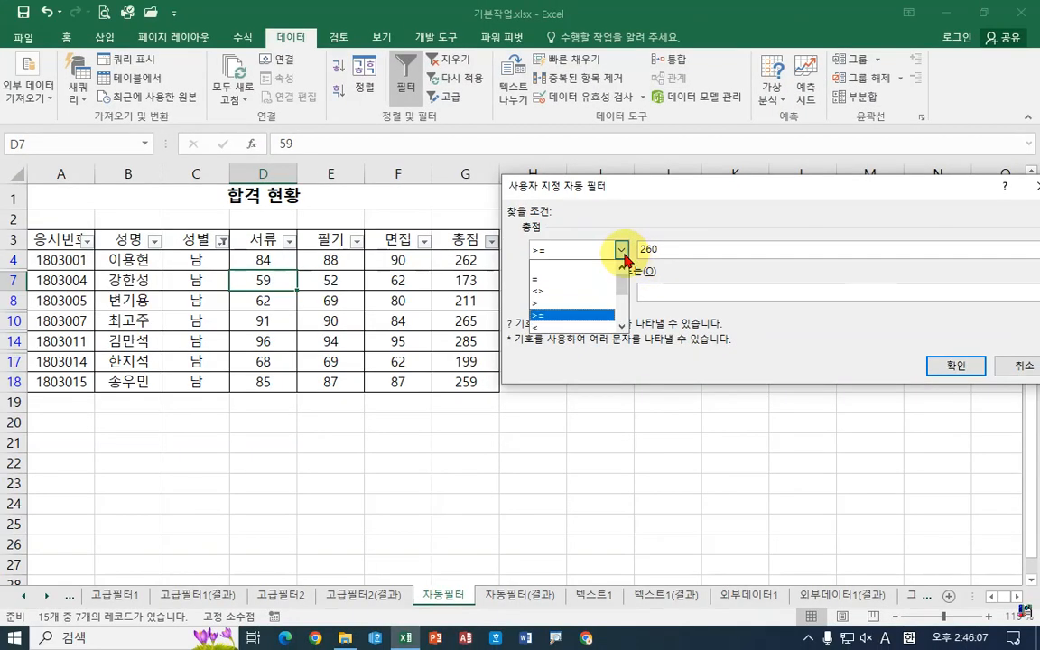
{"action": "scroll", "coordinate": [583, 305], "scroll_direction": "down", "scroll_amount": 1}
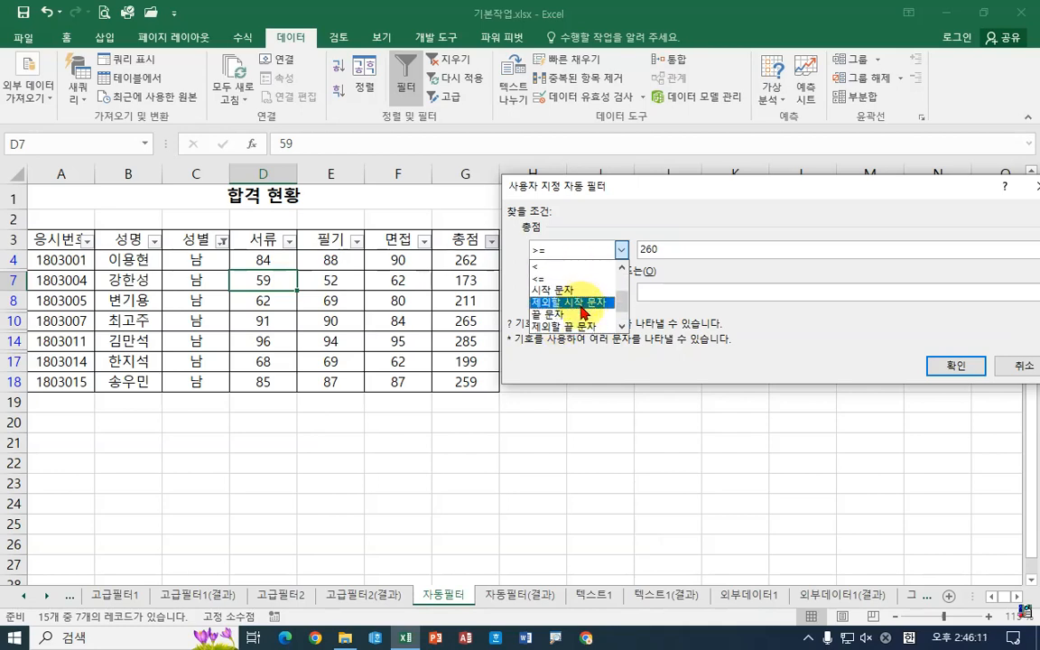
{"action": "scroll", "coordinate": [585, 312], "scroll_direction": "up", "scroll_amount": 2}
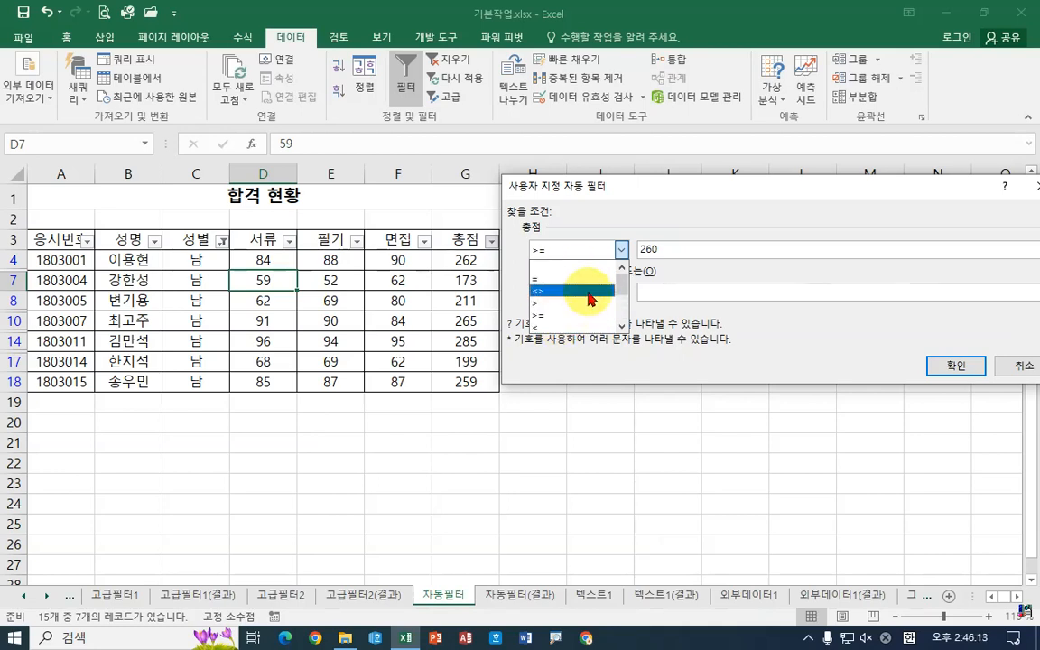
{"action": "left_click", "coordinate": [582, 281]}
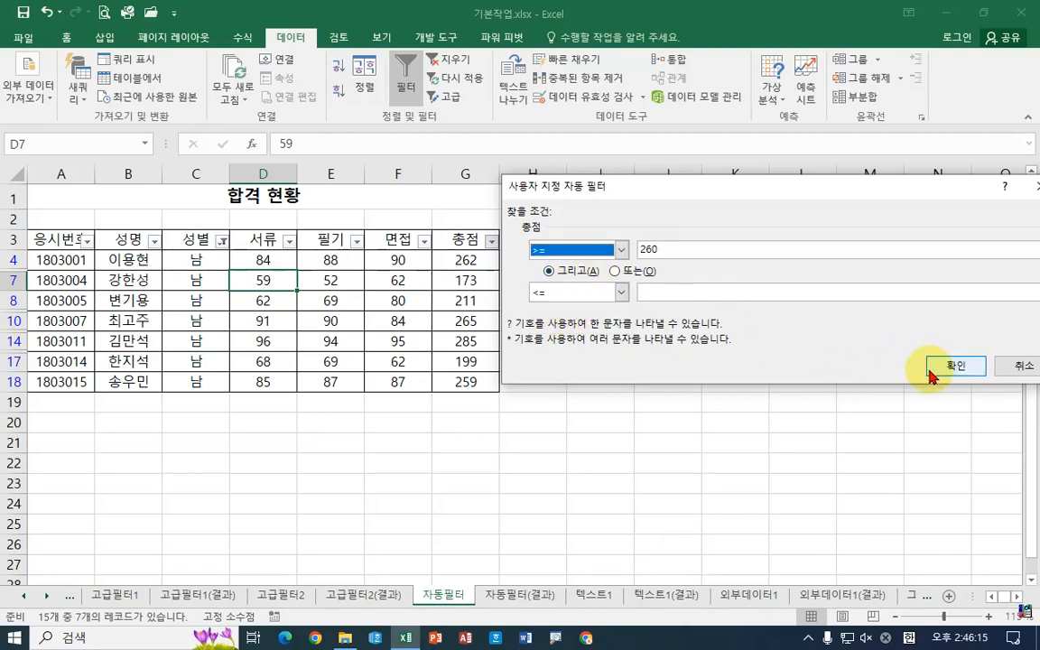
{"action": "left_click", "coordinate": [956, 365]}
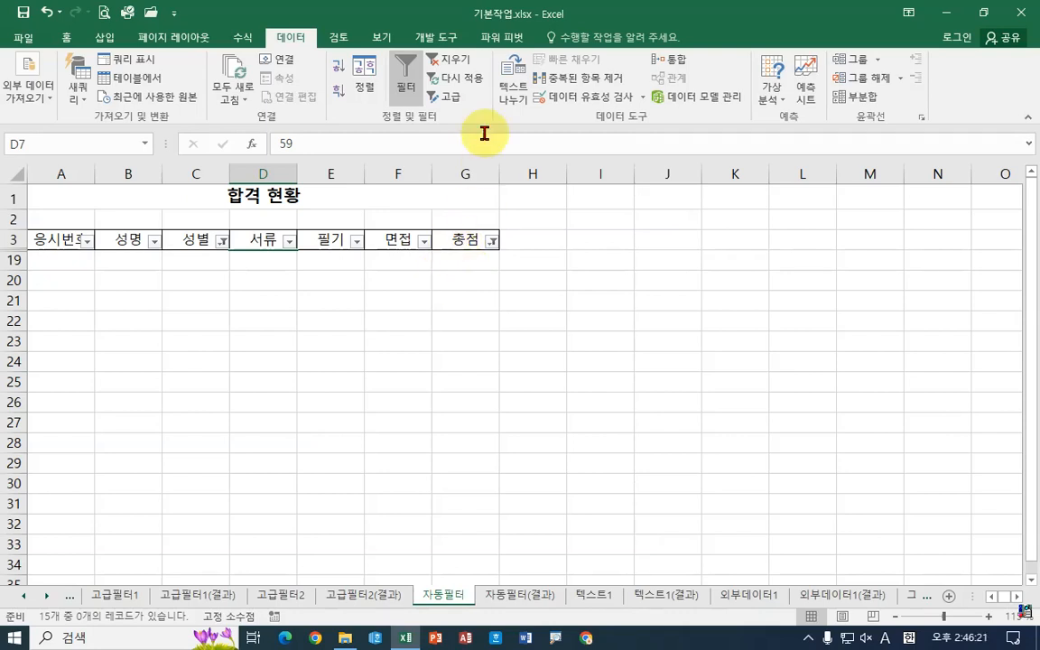
{"action": "left_click", "coordinate": [458, 62]}
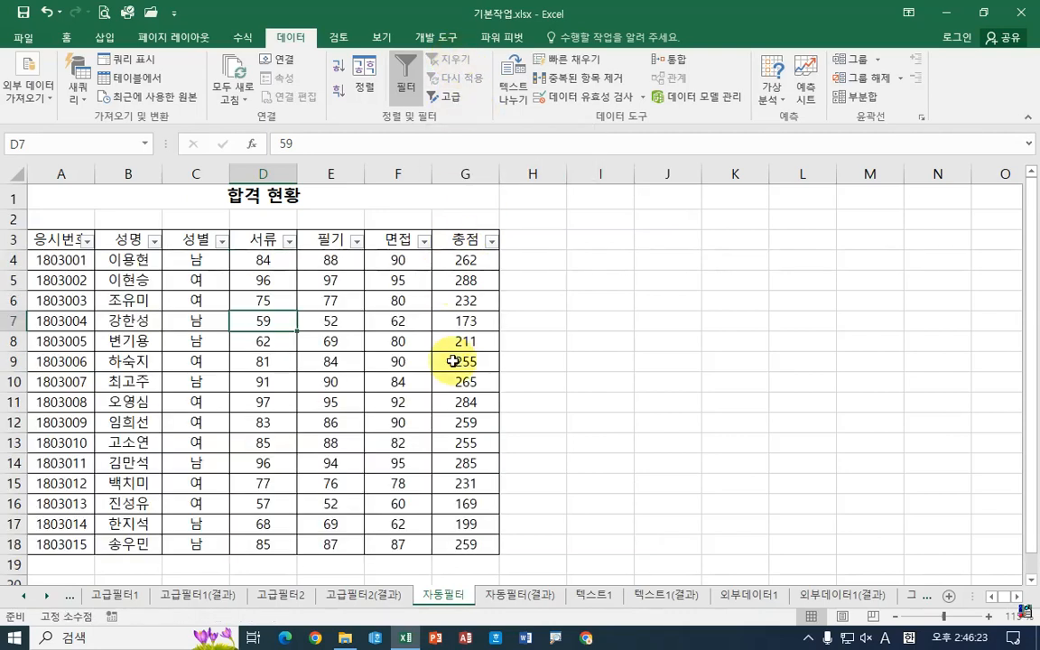
{"action": "left_click", "coordinate": [466, 326]}
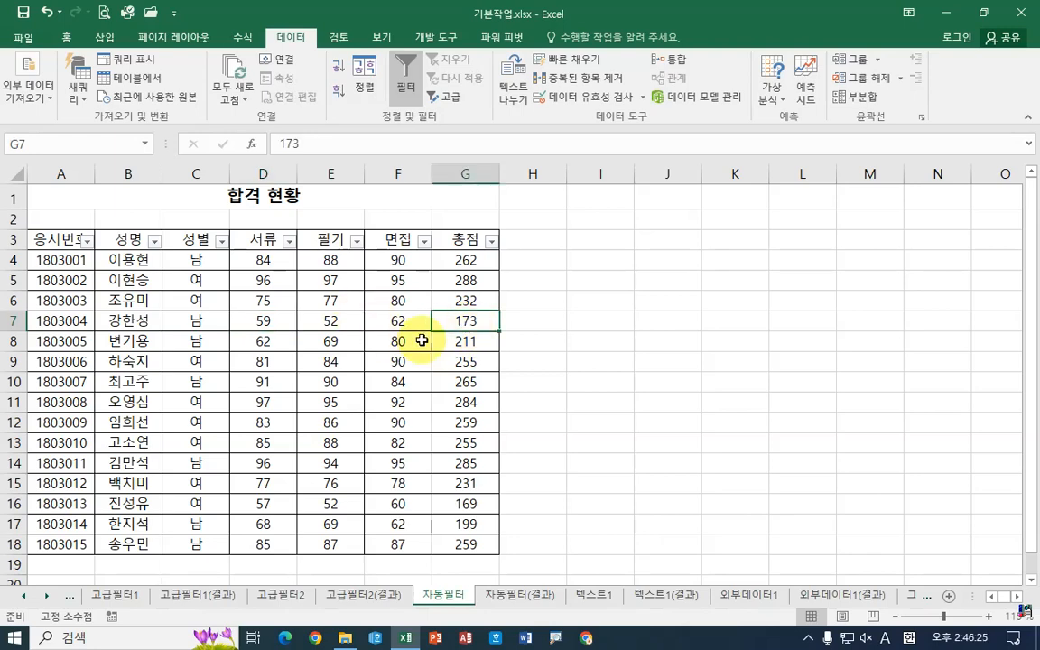
Restrict the 성별 column to 남 with the filter
{"action": "left_click", "coordinate": [221, 240]}
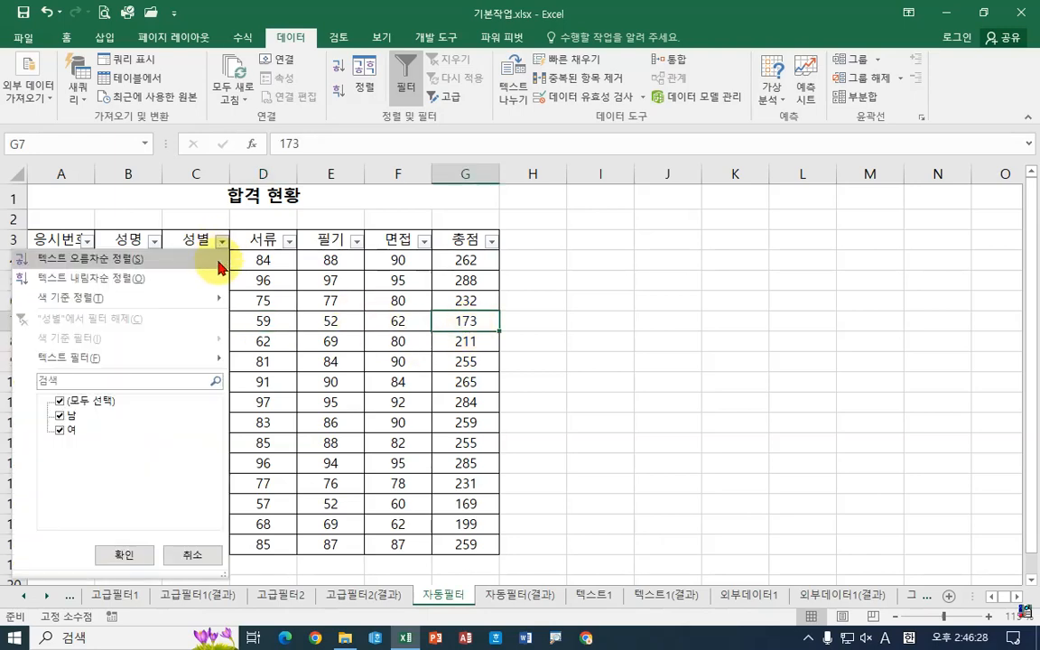
{"action": "left_click", "coordinate": [65, 402]}
{"action": "left_click", "coordinate": [59, 415]}
{"action": "left_click", "coordinate": [130, 555]}
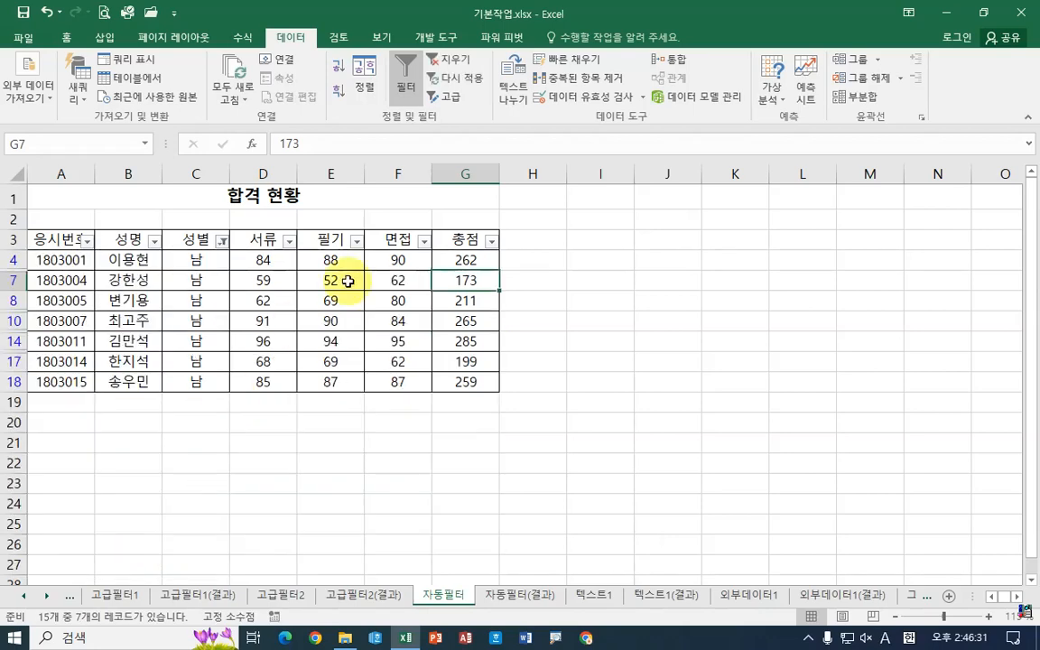
Try a between filter on 총점 with >= 260 and no upper limit, and undo that filter
{"action": "left_click", "coordinate": [489, 242]}
{"action": "mouse_move", "coordinate": [418, 357]}
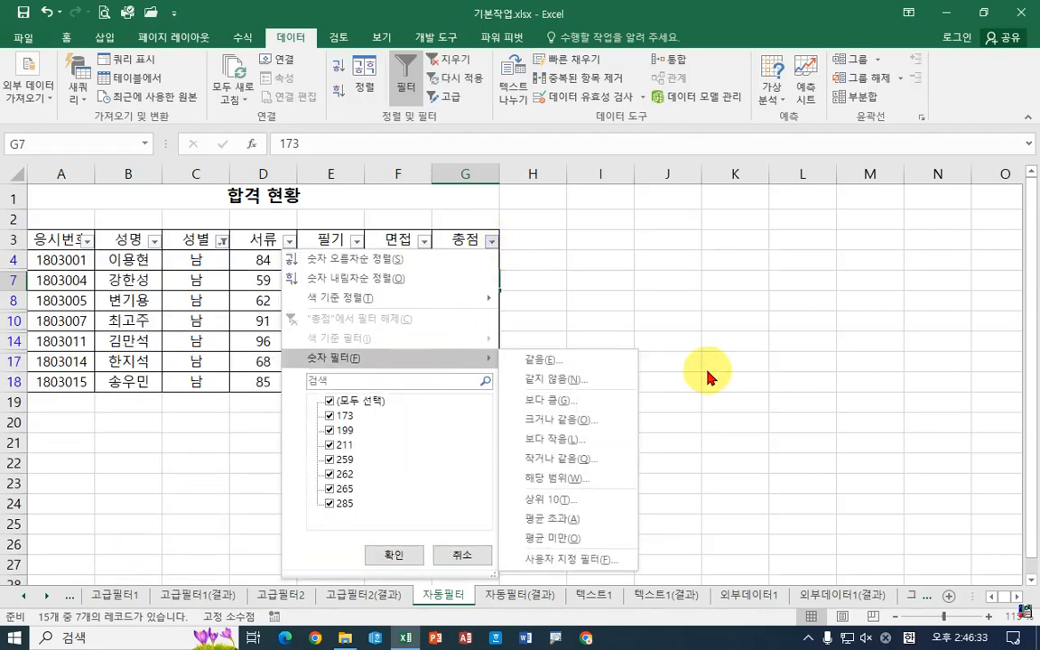
{"action": "left_click", "coordinate": [603, 486]}
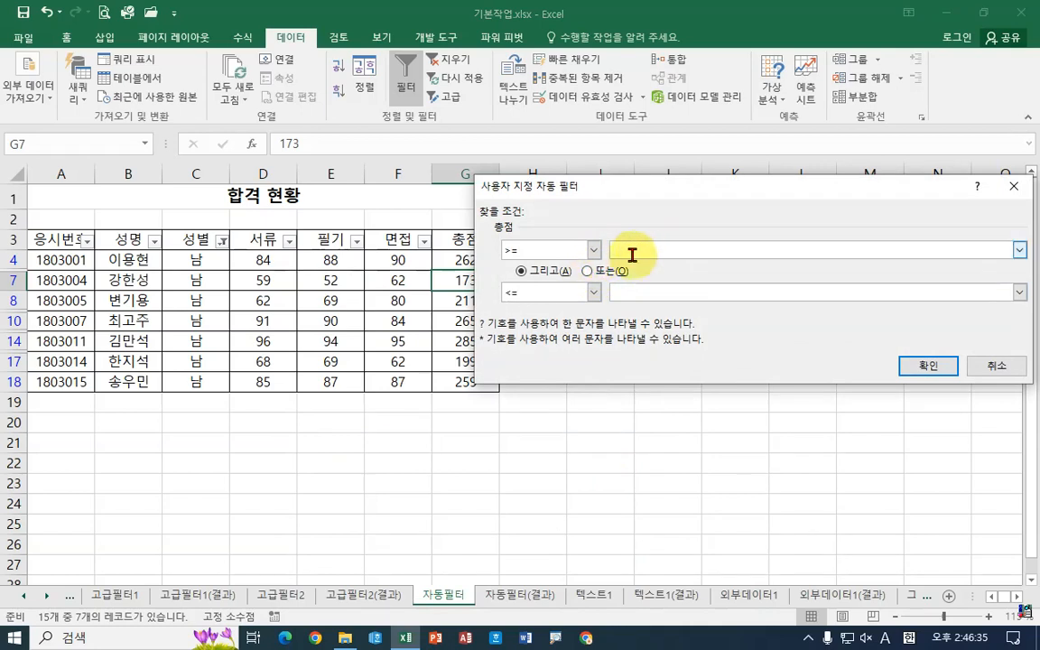
{"action": "type", "text": "260"}
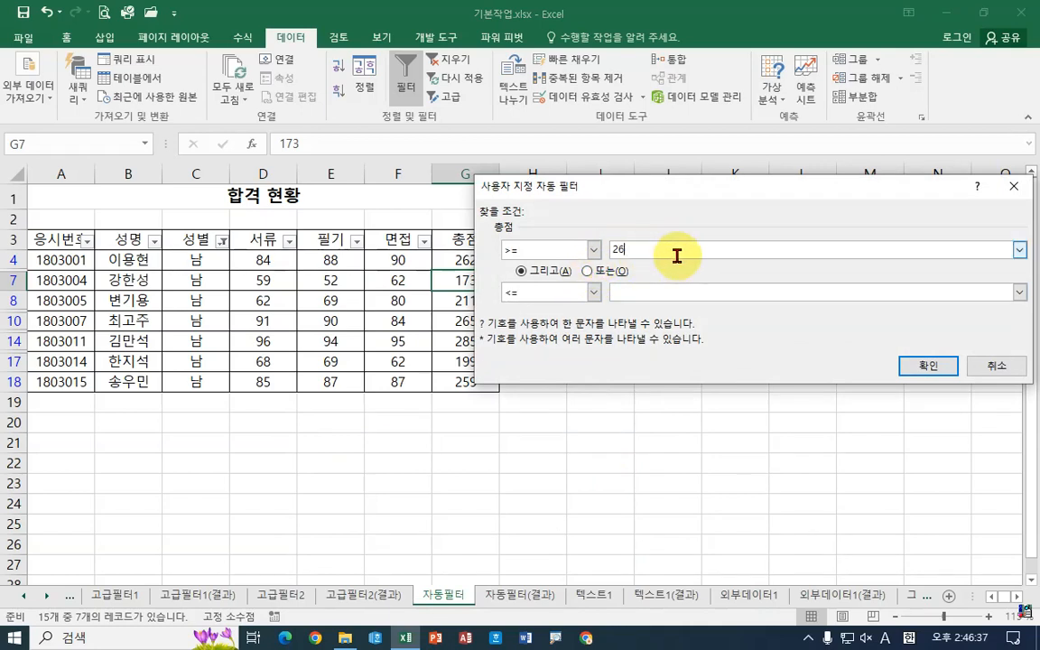
{"action": "left_click", "coordinate": [906, 370]}
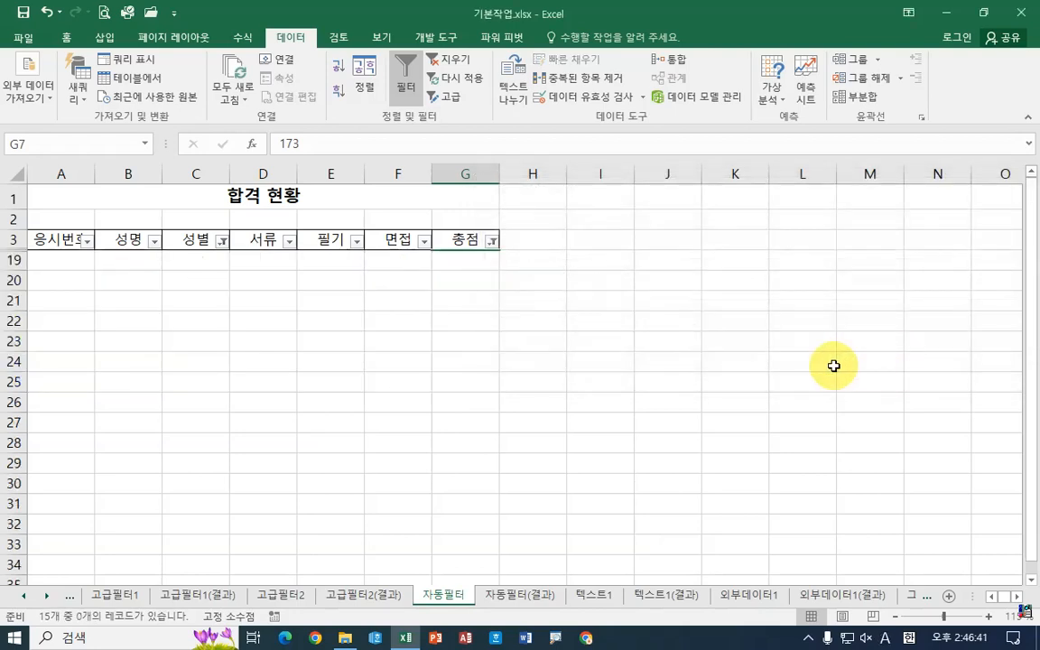
{"action": "left_click", "coordinate": [48, 15]}
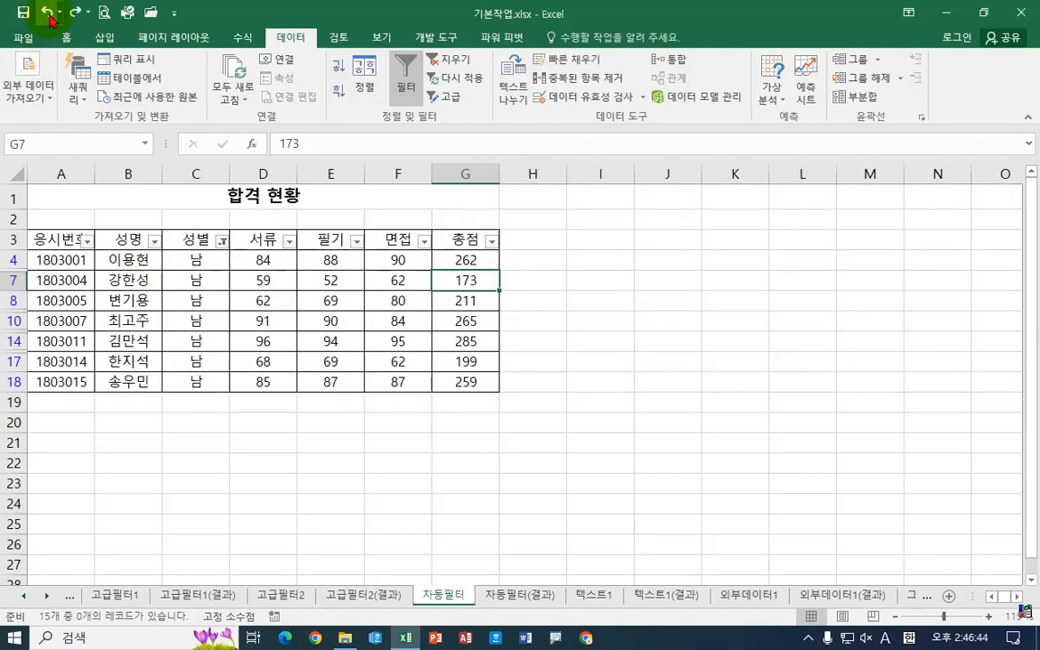
Filter the 총점 column with the condition >= 260, leaving the second condition empty
{"action": "left_click", "coordinate": [492, 242]}
{"action": "mouse_move", "coordinate": [361, 357]}
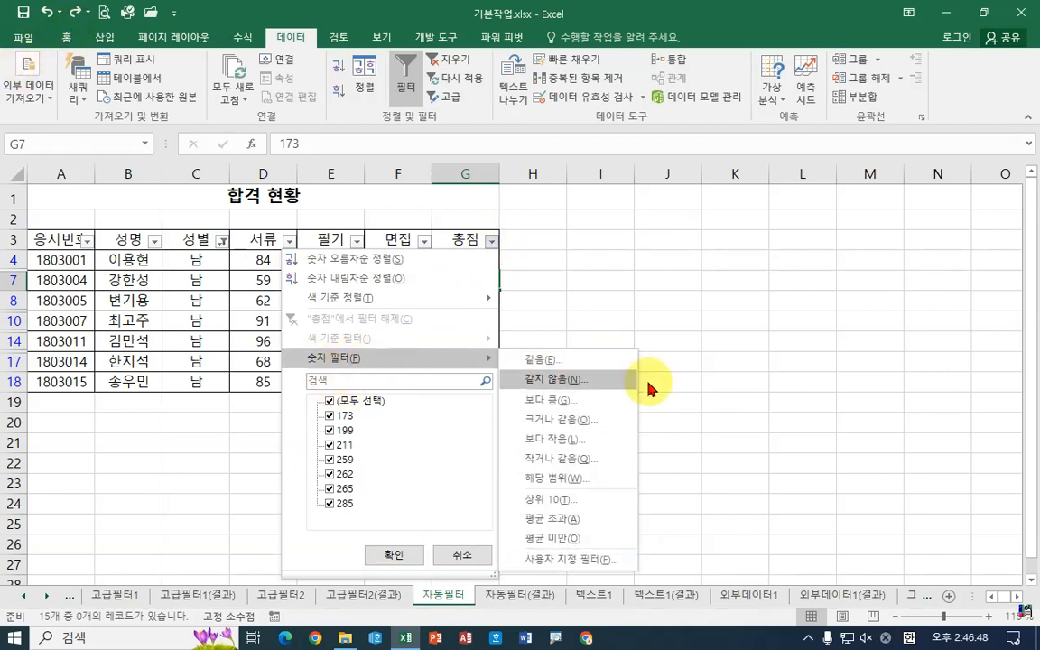
{"action": "left_click", "coordinate": [557, 428]}
{"action": "left_click", "coordinate": [594, 293]}
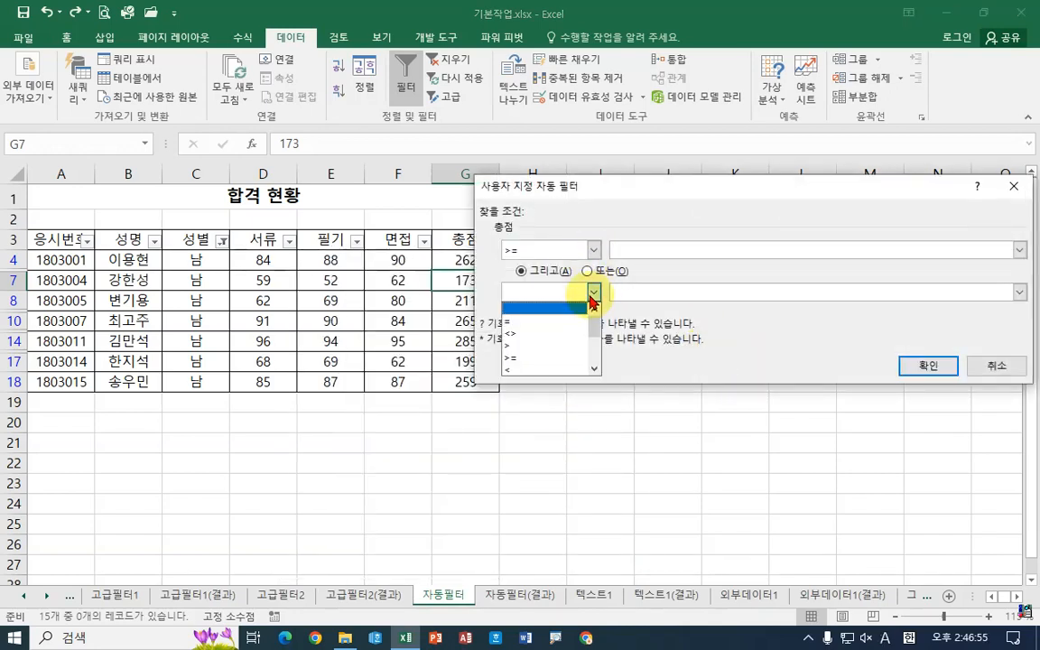
{"action": "left_click", "coordinate": [595, 293]}
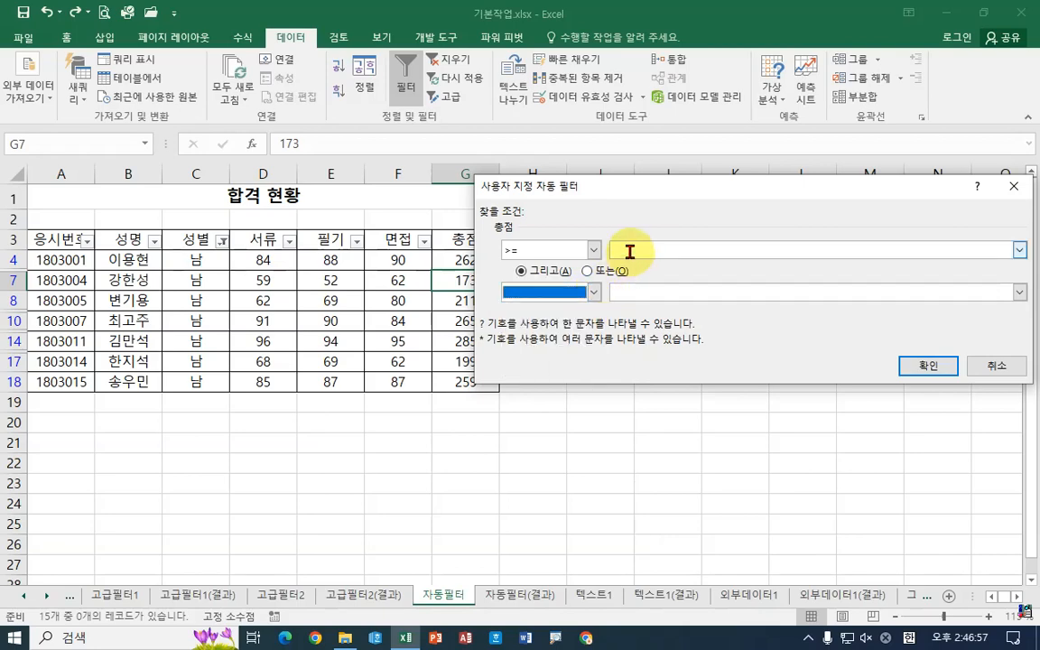
{"action": "left_click", "coordinate": [682, 251]}
{"action": "type", "text": "260"}
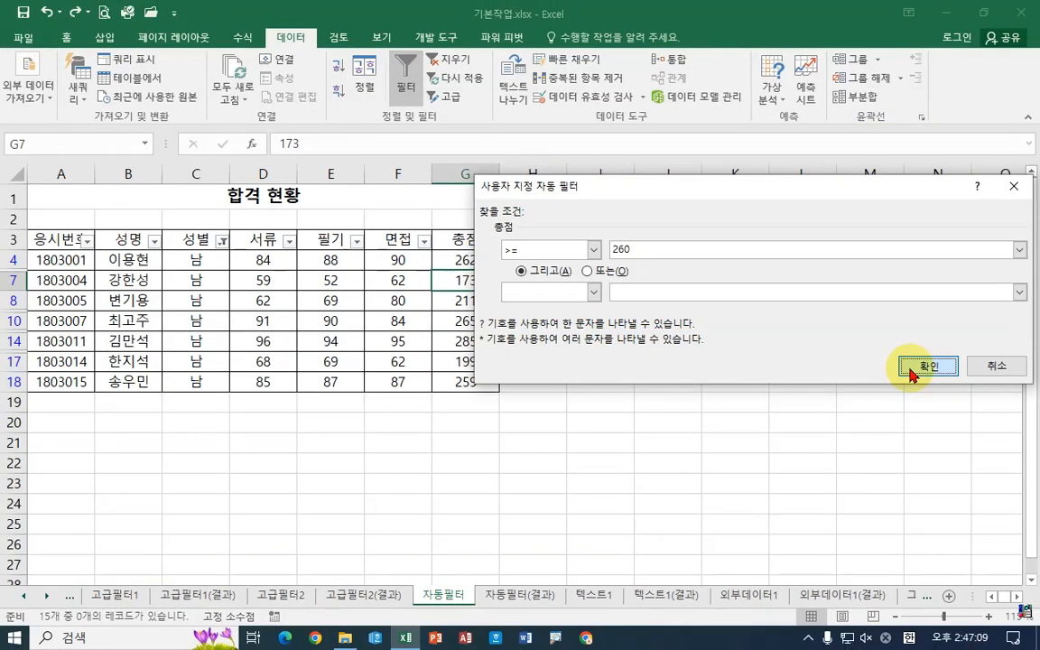
{"action": "left_click", "coordinate": [907, 366]}
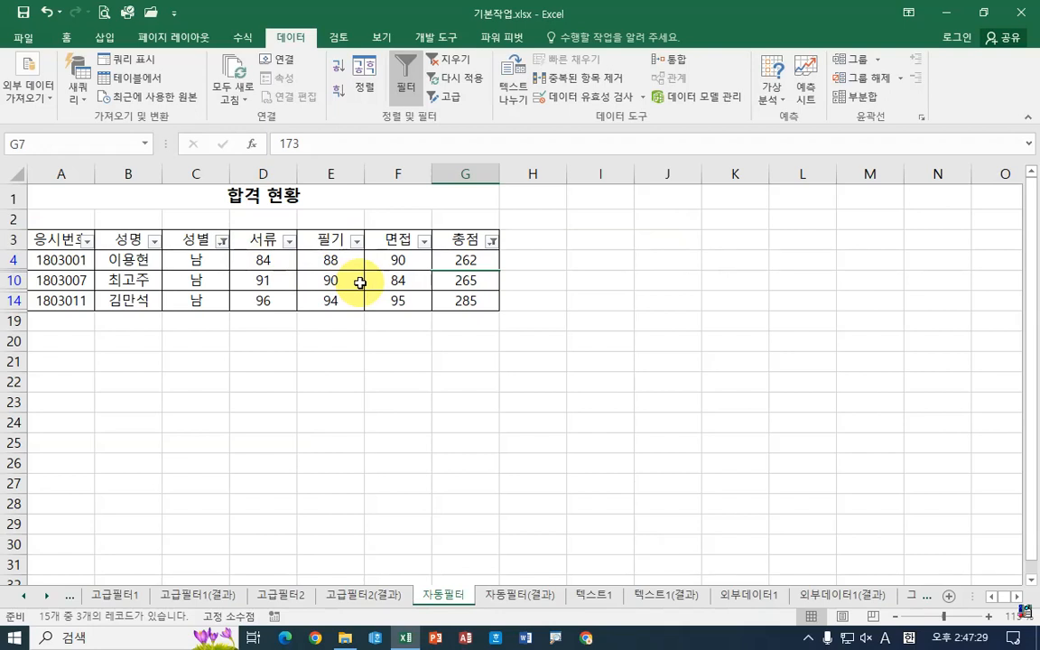
Clear all filters from the 합격 현황 table and filter the 성별 column to show only the 여 rows
{"action": "left_click", "coordinate": [449, 61]}
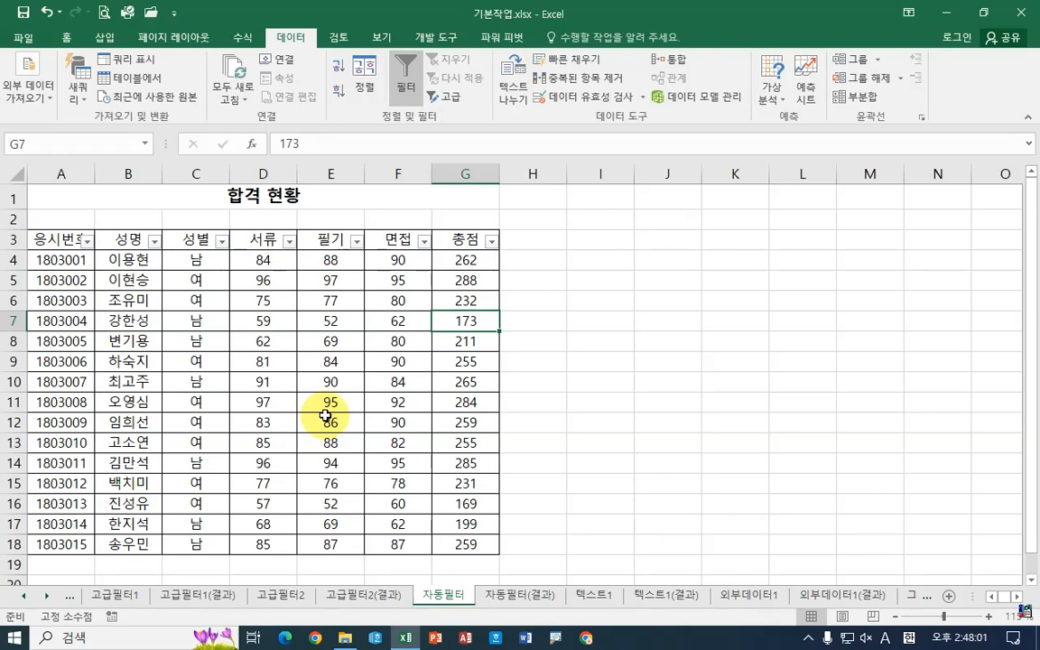
{"action": "left_click", "coordinate": [222, 240]}
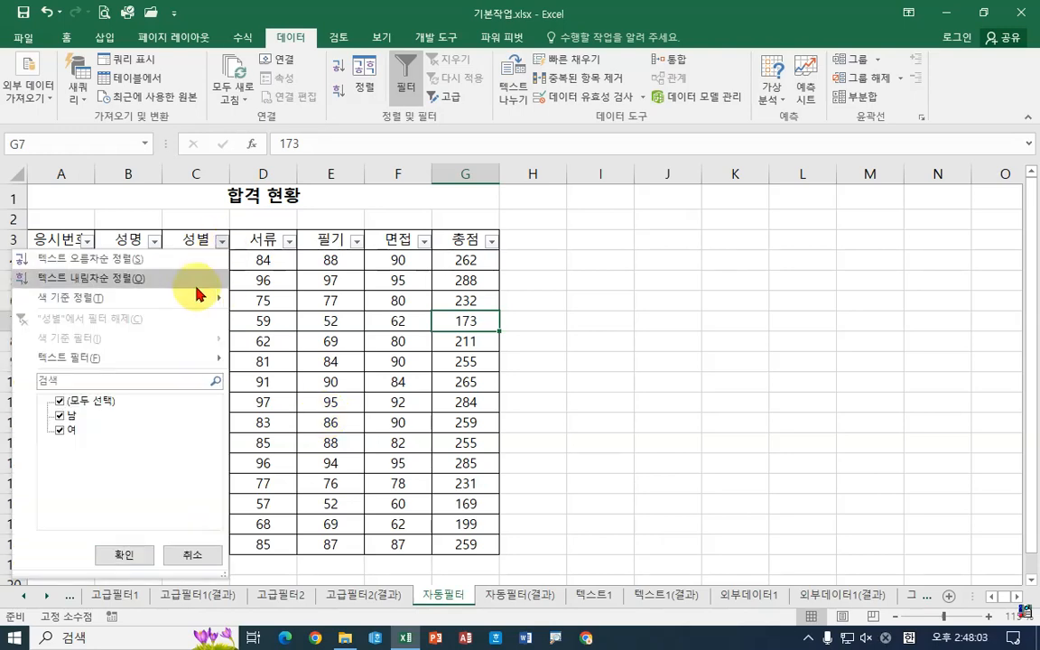
{"action": "left_click", "coordinate": [59, 401]}
{"action": "left_click", "coordinate": [59, 430]}
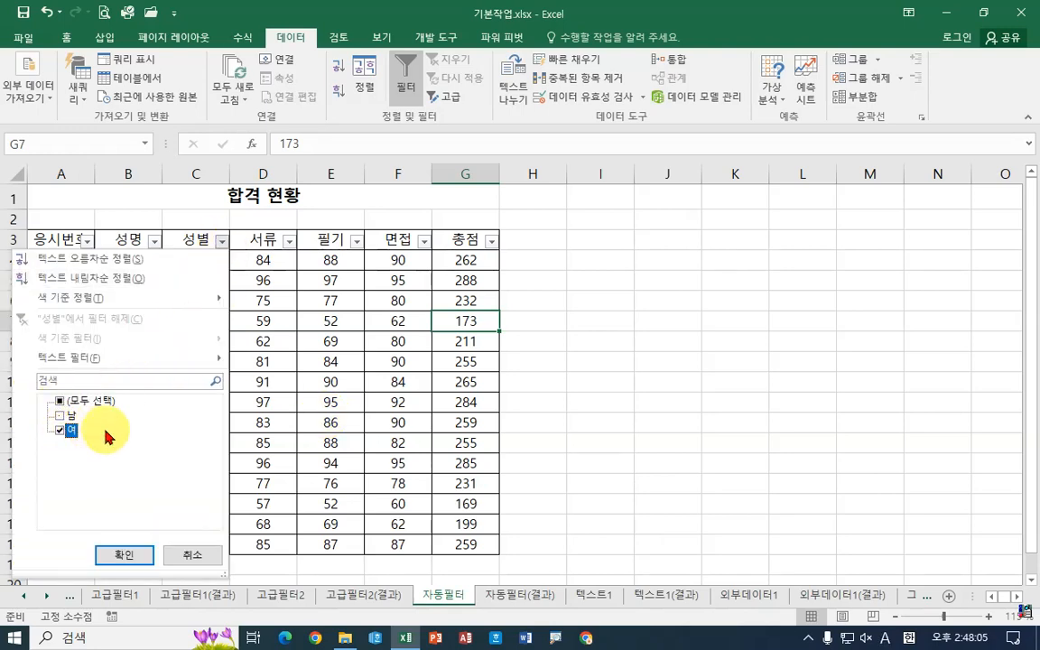
{"action": "left_click", "coordinate": [124, 553]}
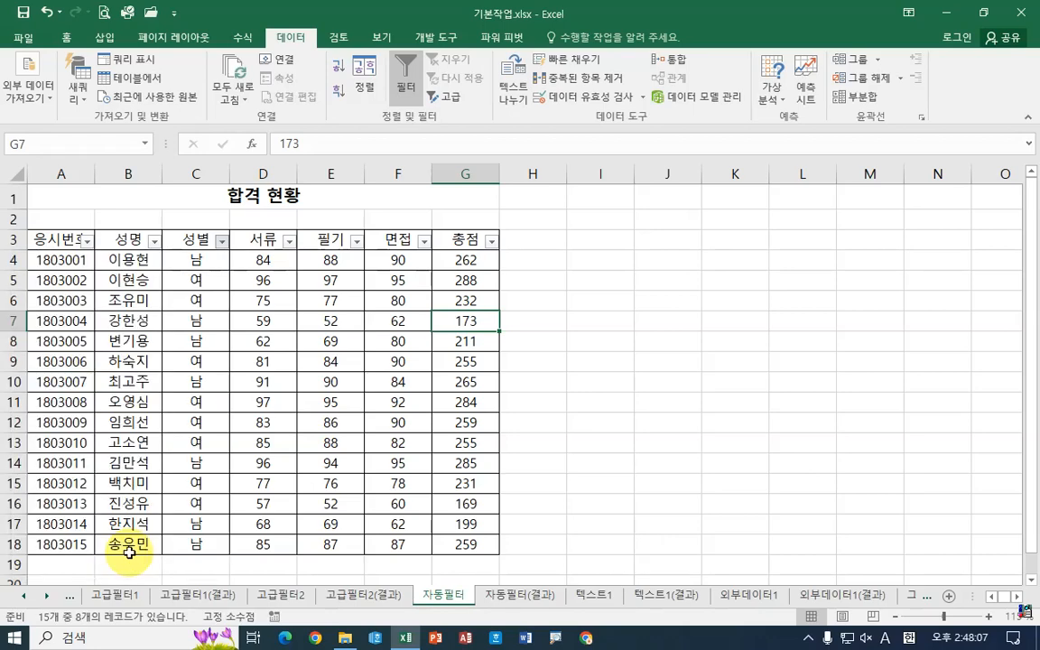
Examine the number filter comparison options offered for the 총점 column
{"action": "left_click", "coordinate": [491, 247]}
{"action": "mouse_move", "coordinate": [418, 361]}
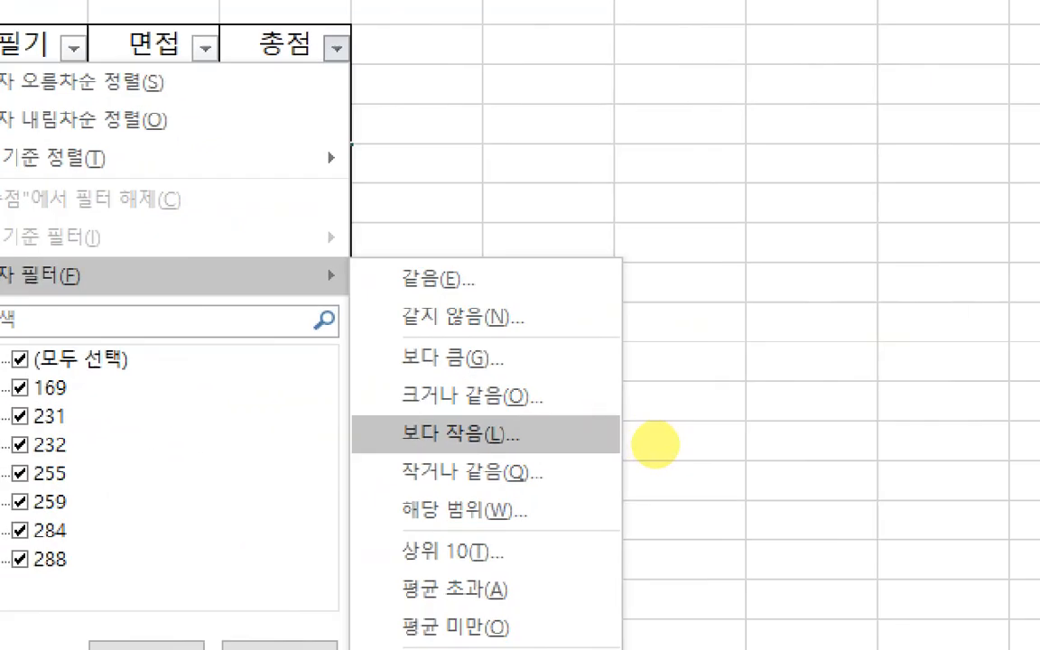
{"action": "mouse_move", "coordinate": [564, 364]}
{"action": "left_mouse_down"}
{"action": "mouse_move", "coordinate": [571, 402]}
{"action": "mouse_move", "coordinate": [662, 385]}
{"action": "mouse_move", "coordinate": [669, 398]}
{"action": "left_mouse_up"}
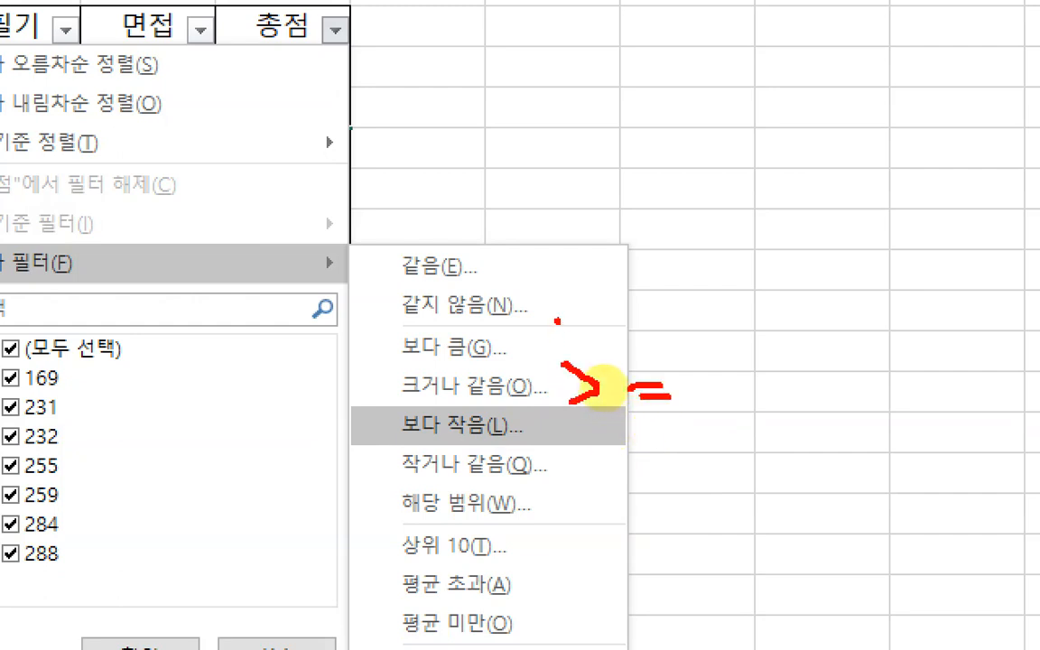
{"action": "left_click_drag", "start_coordinate": [557, 321], "coordinate": [560, 358]}
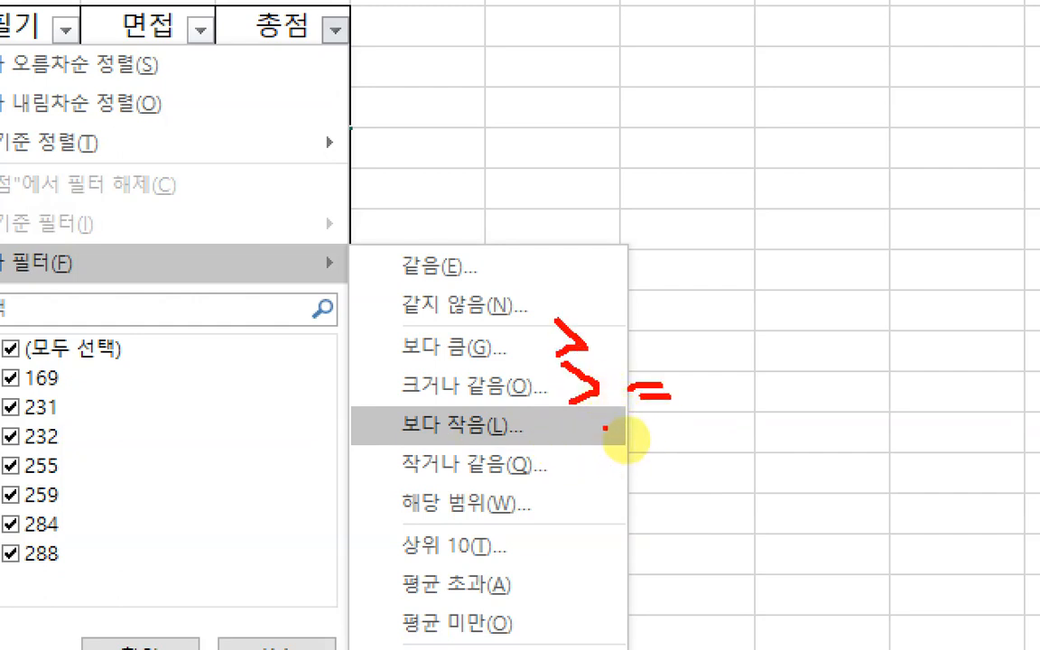
{"action": "mouse_move", "coordinate": [587, 415]}
{"action": "left_mouse_down"}
{"action": "mouse_move", "coordinate": [560, 442]}
{"action": "mouse_move", "coordinate": [650, 488]}
{"action": "left_mouse_up"}
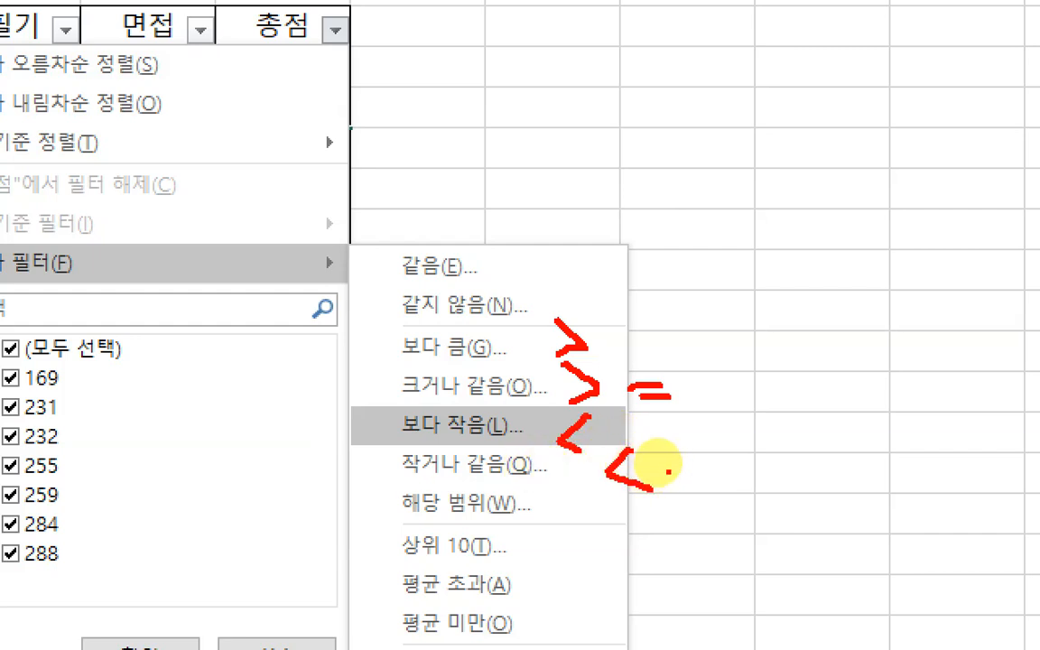
{"action": "mouse_move", "coordinate": [714, 470]}
{"action": "left_mouse_down"}
{"action": "mouse_move", "coordinate": [668, 471]}
{"action": "mouse_move", "coordinate": [683, 482]}
{"action": "left_mouse_up"}
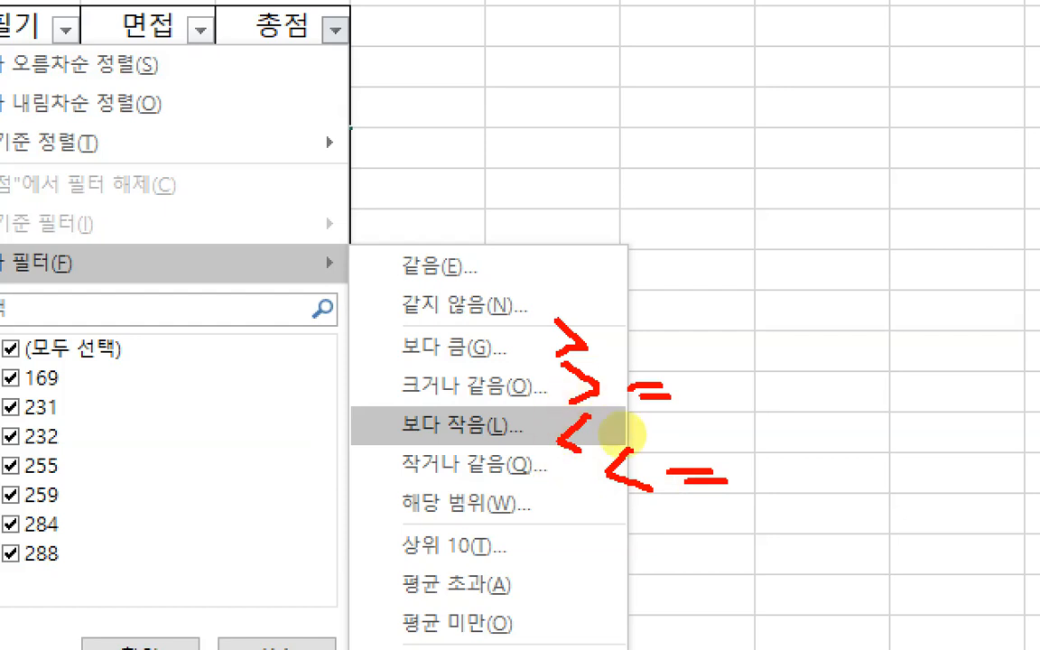
{"action": "mouse_move", "coordinate": [542, 252]}
{"action": "left_mouse_down"}
{"action": "mouse_move", "coordinate": [596, 252]}
{"action": "mouse_move", "coordinate": [616, 269]}
{"action": "mouse_move", "coordinate": [608, 291]}
{"action": "mouse_move", "coordinate": [585, 301]}
{"action": "mouse_move", "coordinate": [665, 307]}
{"action": "left_mouse_up"}
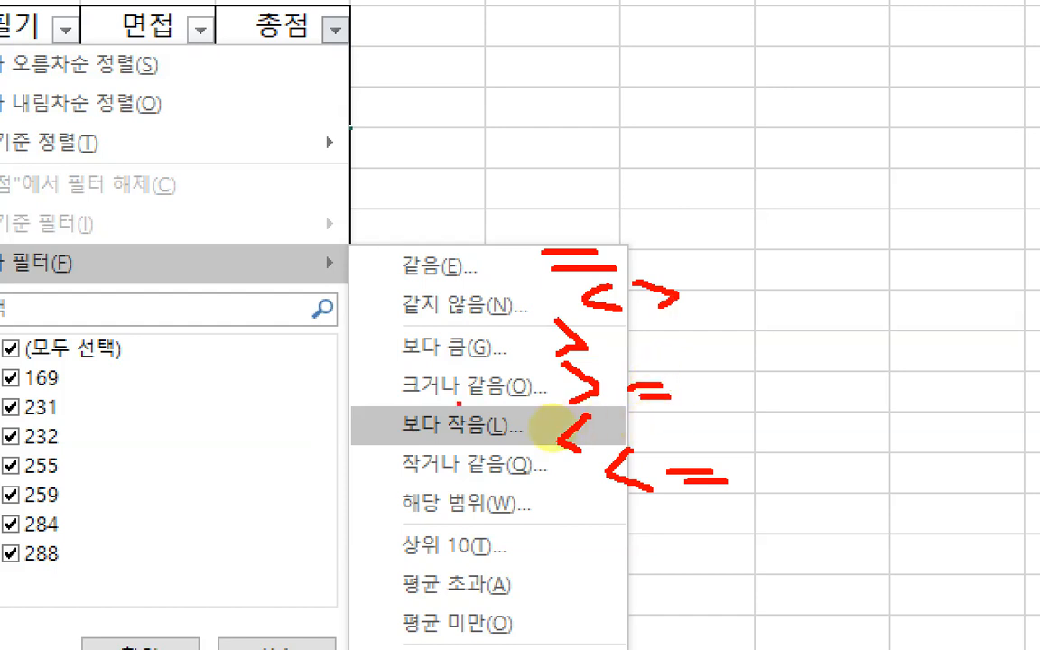
{"action": "left_click_drag", "start_coordinate": [381, 400], "coordinate": [713, 400]}
{"action": "key", "text": "Escape"}
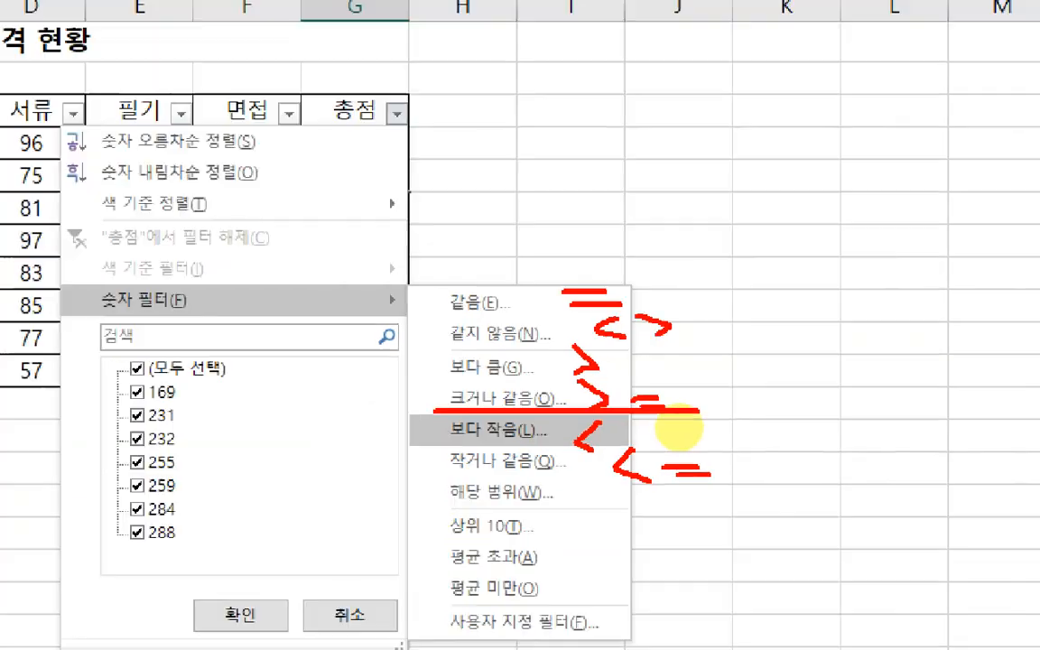
Filter the 총점 column for values >= 250 and select the filtered table including its header row
{"action": "left_click", "coordinate": [491, 240]}
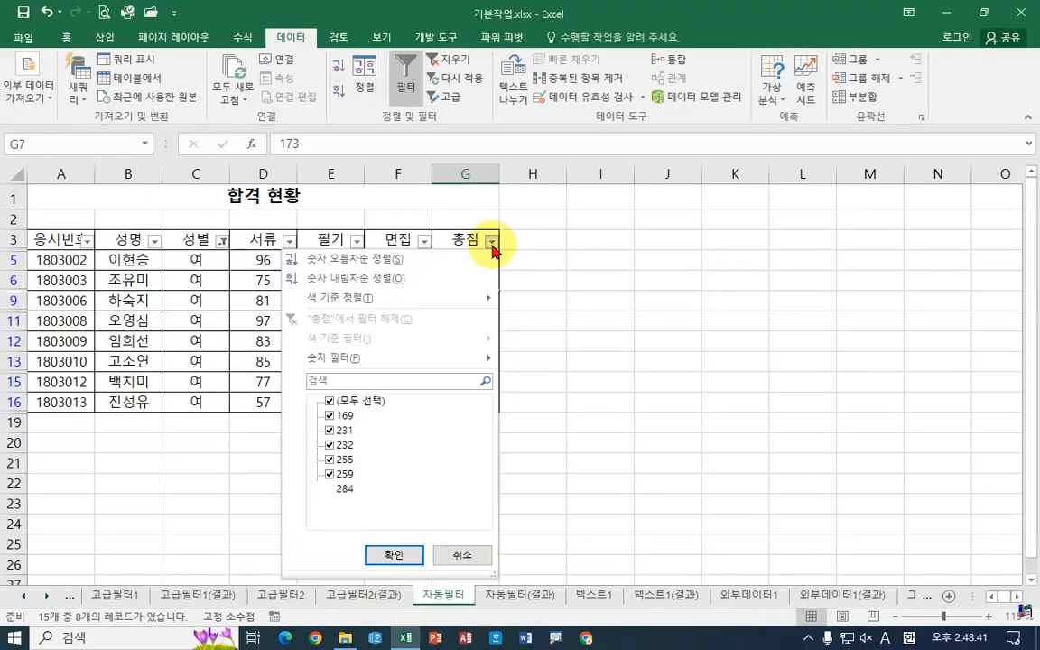
{"action": "mouse_move", "coordinate": [471, 361]}
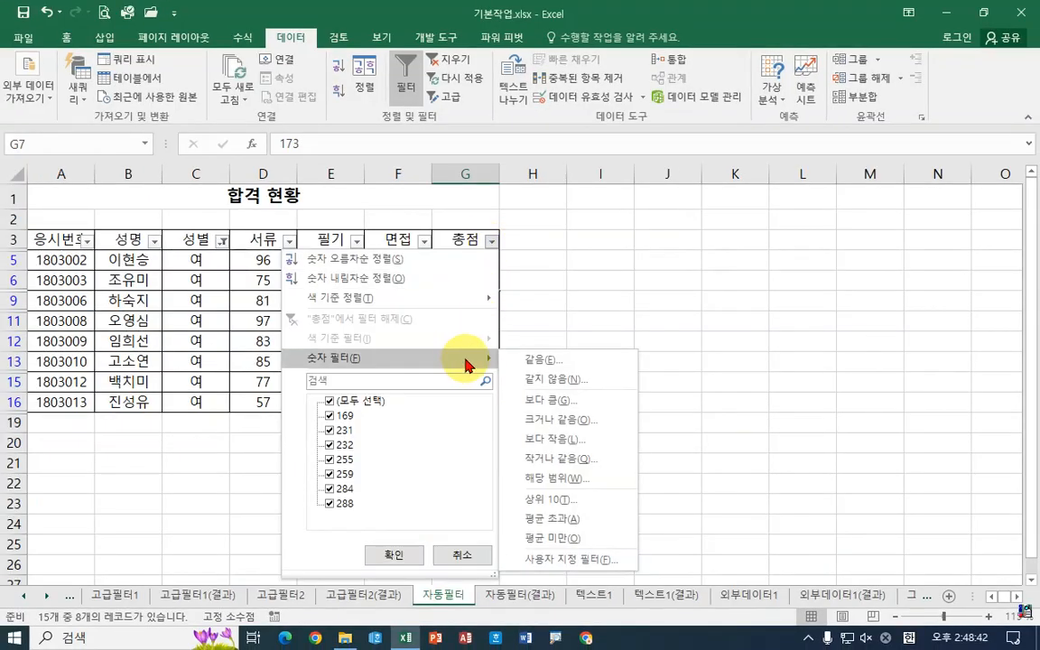
{"action": "left_click", "coordinate": [567, 421]}
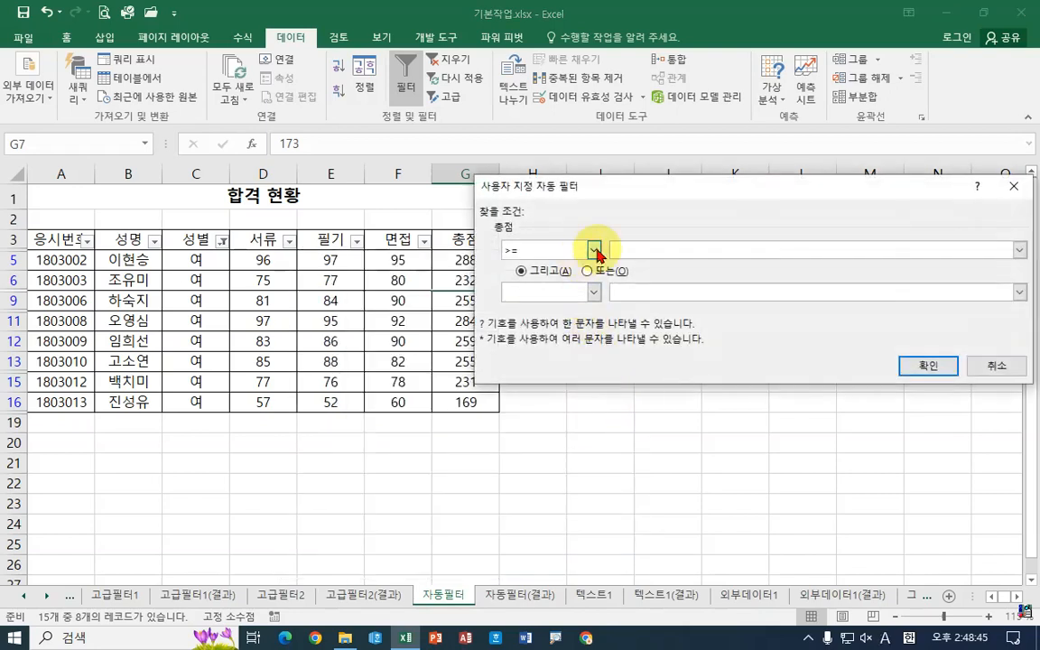
{"action": "type", "text": "250"}
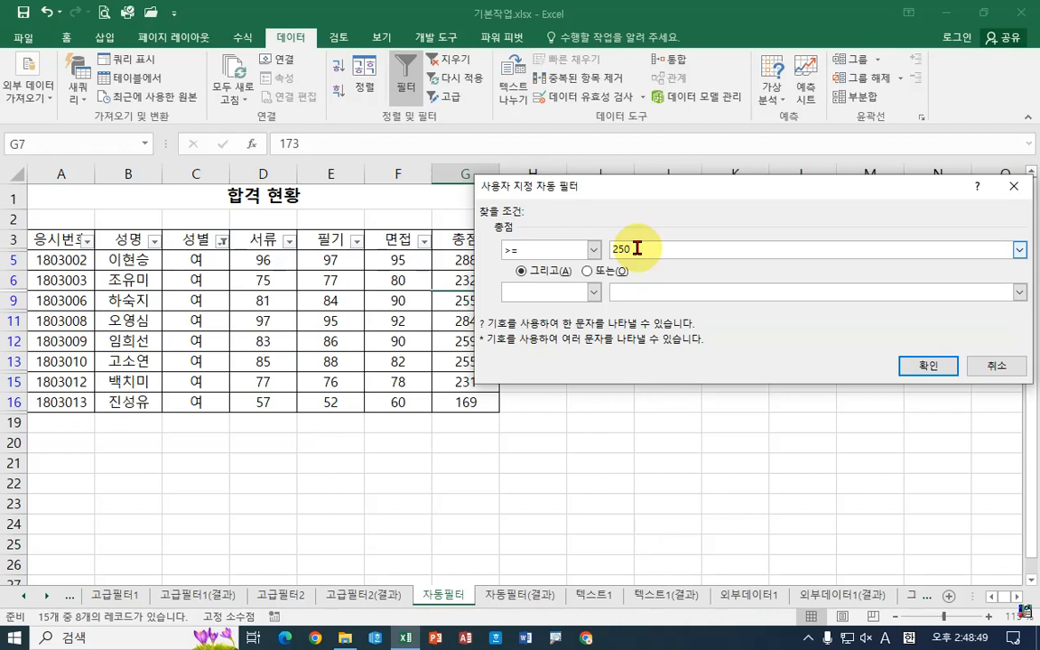
{"action": "left_click", "coordinate": [917, 365]}
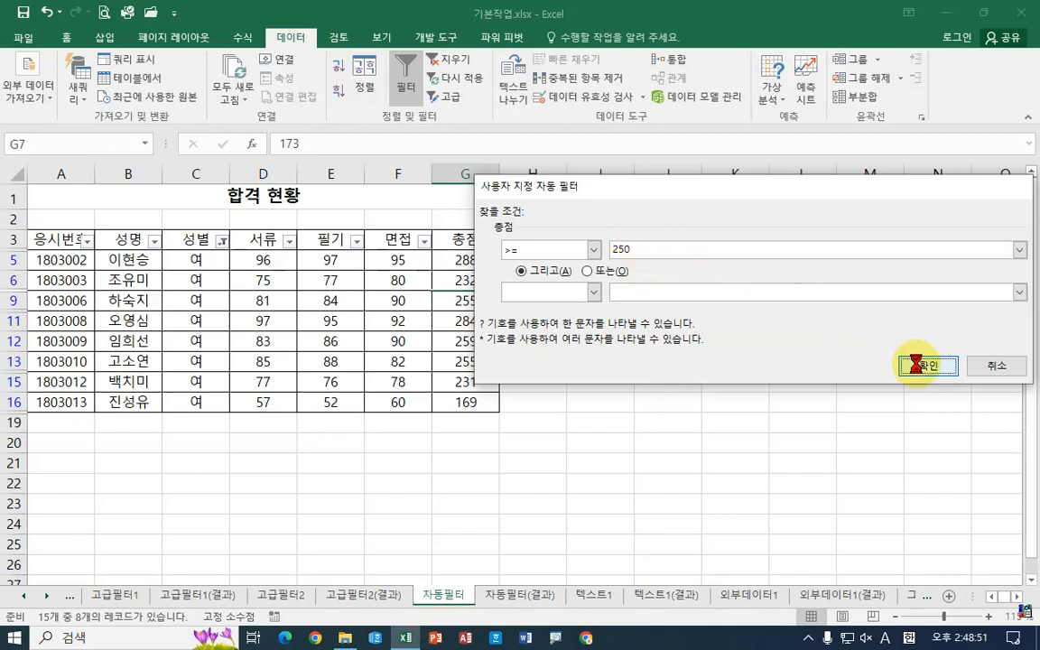
{"action": "left_click", "coordinate": [446, 322]}
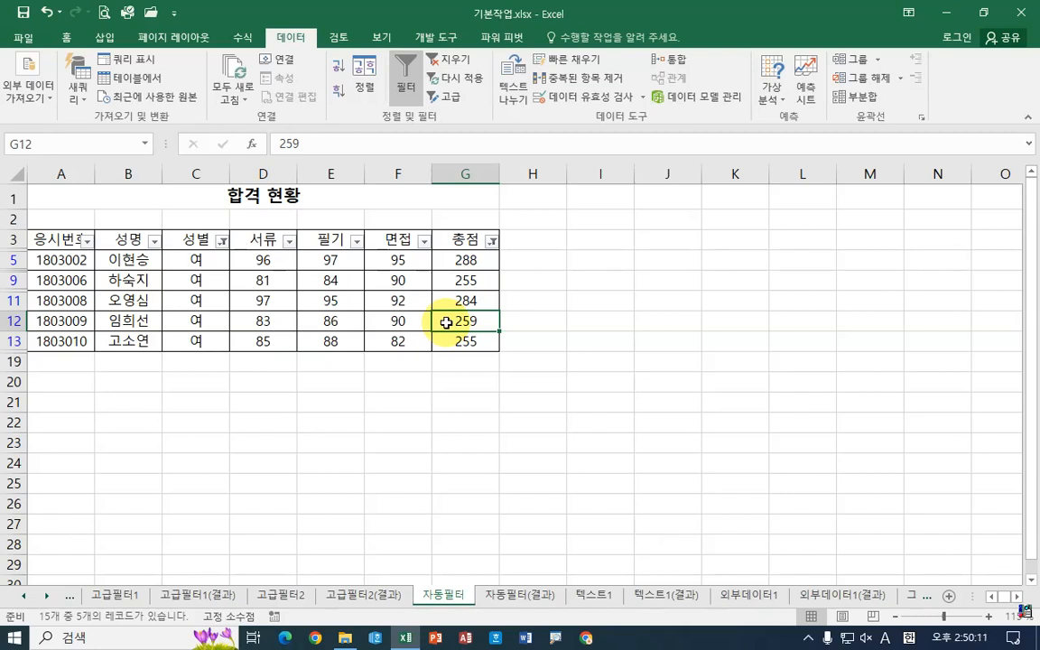
{"action": "left_click_drag", "start_coordinate": [77, 237], "coordinate": [459, 349]}
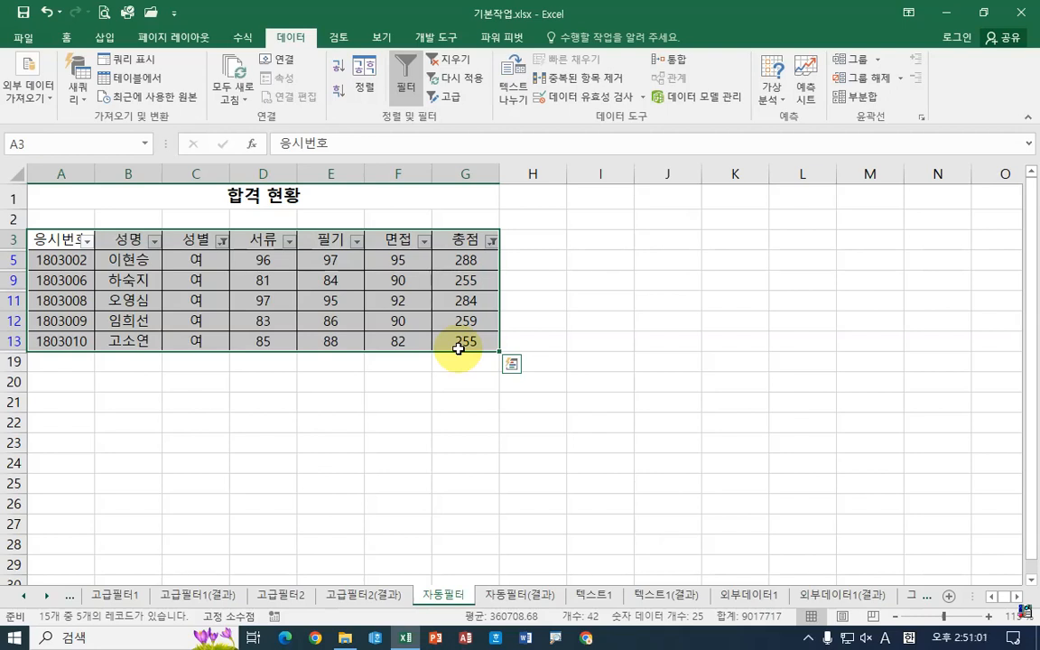
Switch to the 고급필터1 sheet and copy the 성별 header into cell A20 to start a criteria range
{"action": "left_click", "coordinate": [115, 596]}
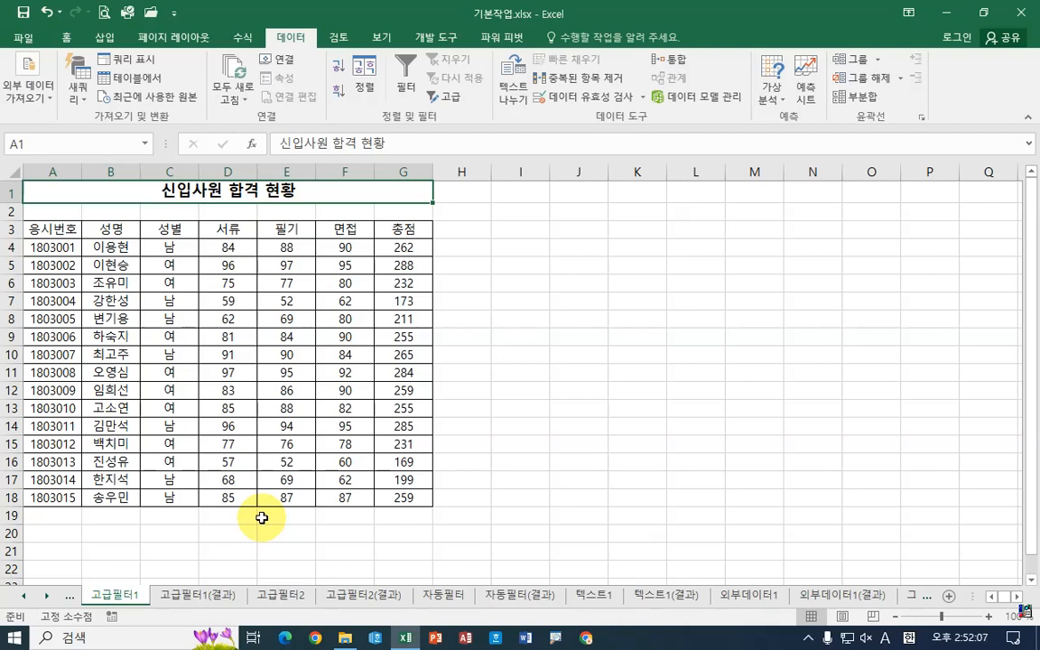
{"action": "left_click", "coordinate": [181, 426]}
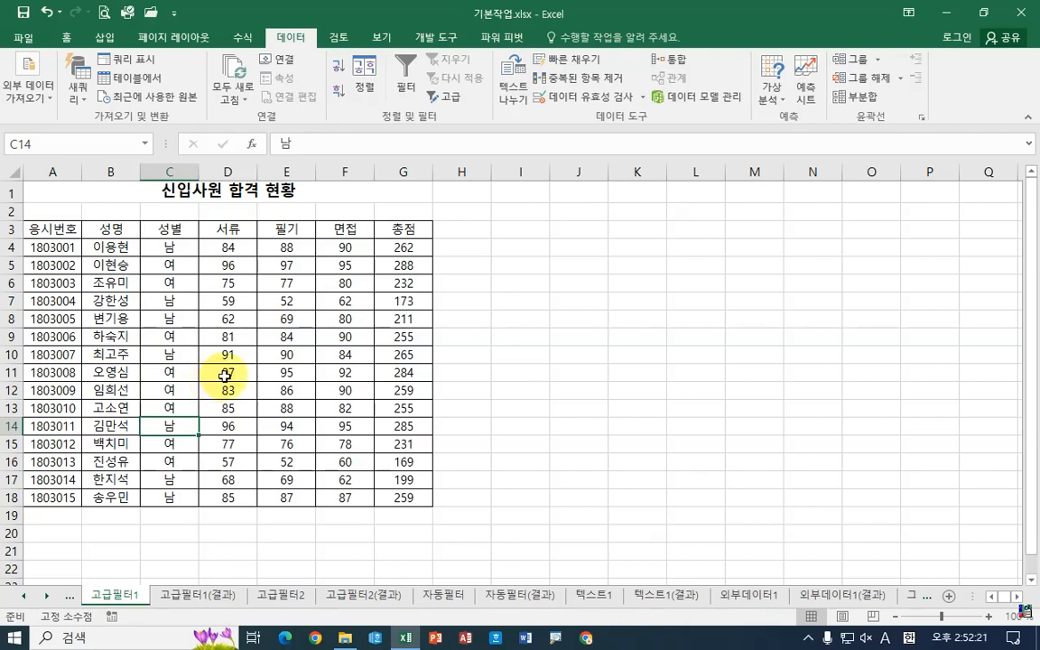
{"action": "left_click", "coordinate": [168, 230]}
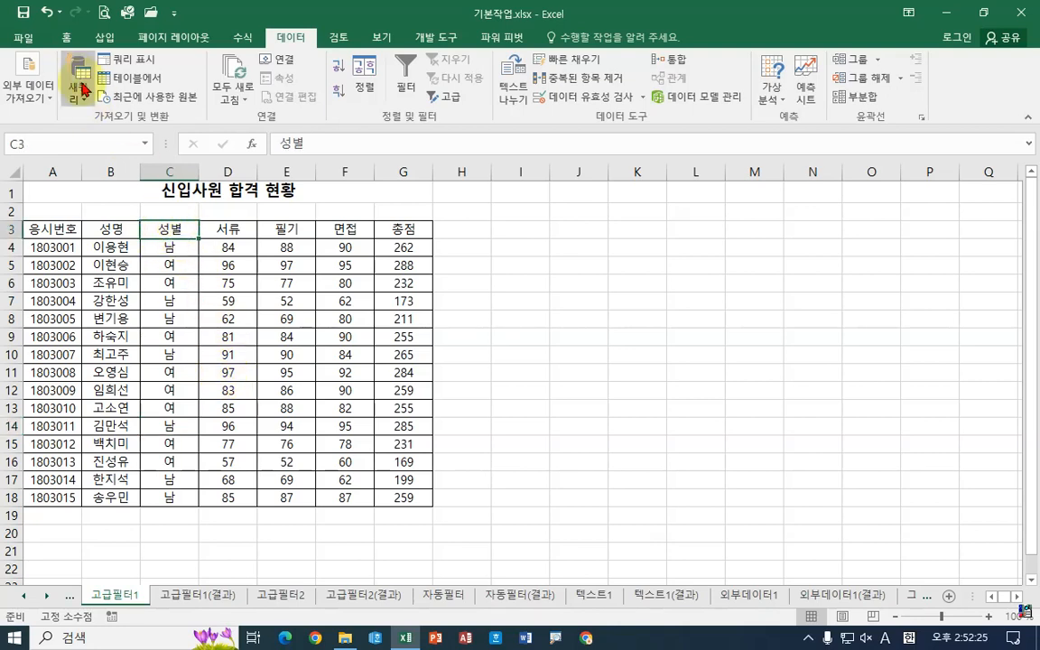
{"action": "key", "text": "ctrl+c"}
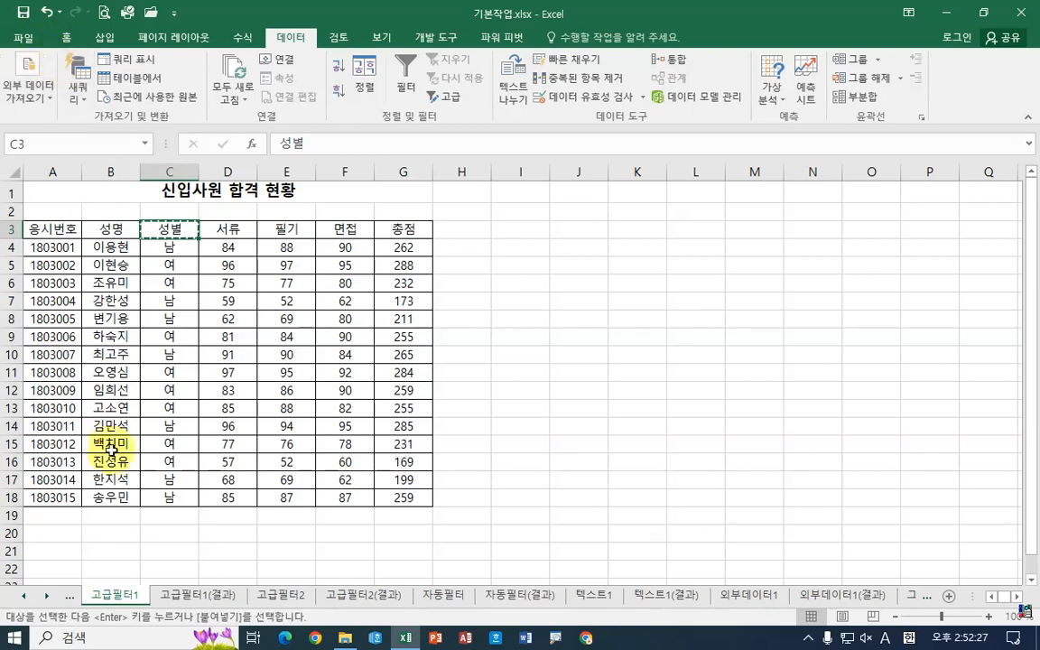
{"action": "left_click", "coordinate": [52, 533]}
{"action": "key", "text": "ctrl+v"}
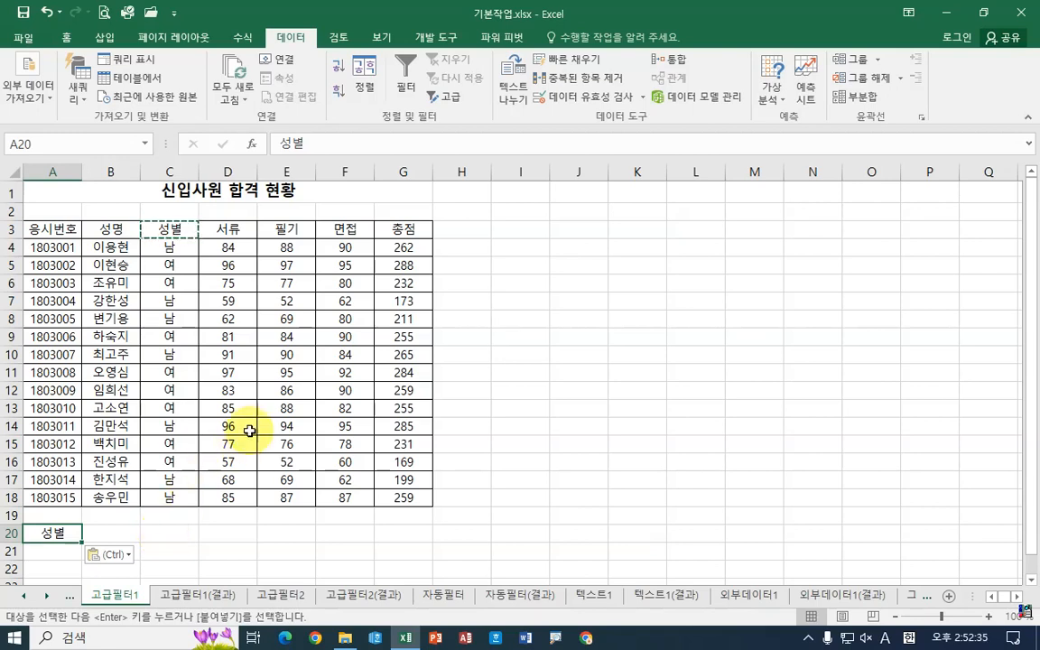
Copy the 총점 header into cell B20 beside the 성별 criteria header
{"action": "left_click", "coordinate": [422, 231]}
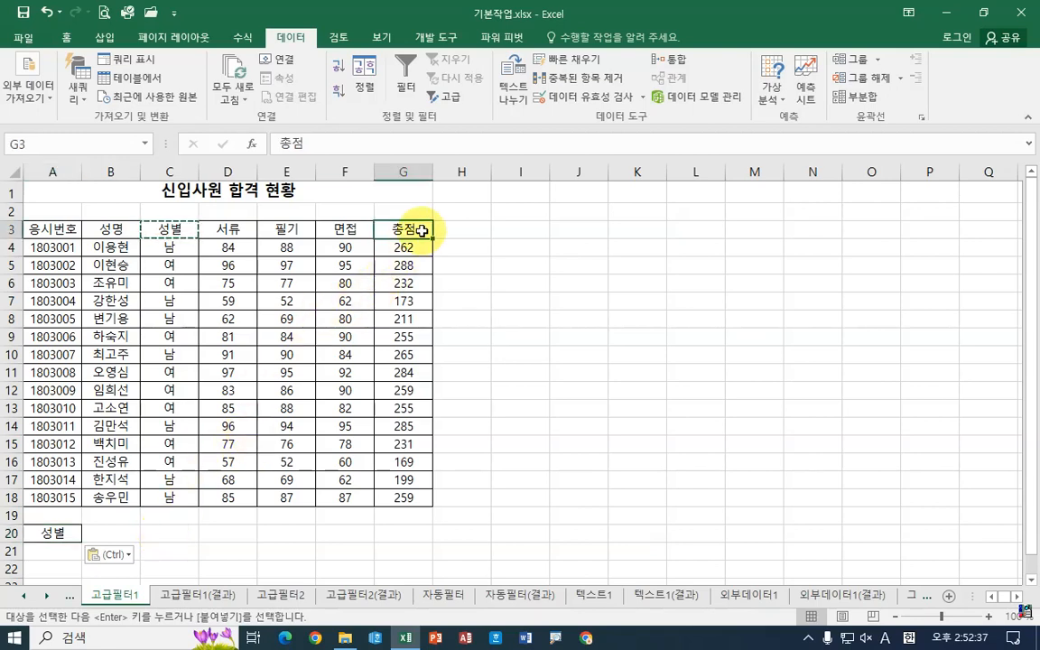
{"action": "key", "text": "ctrl+c"}
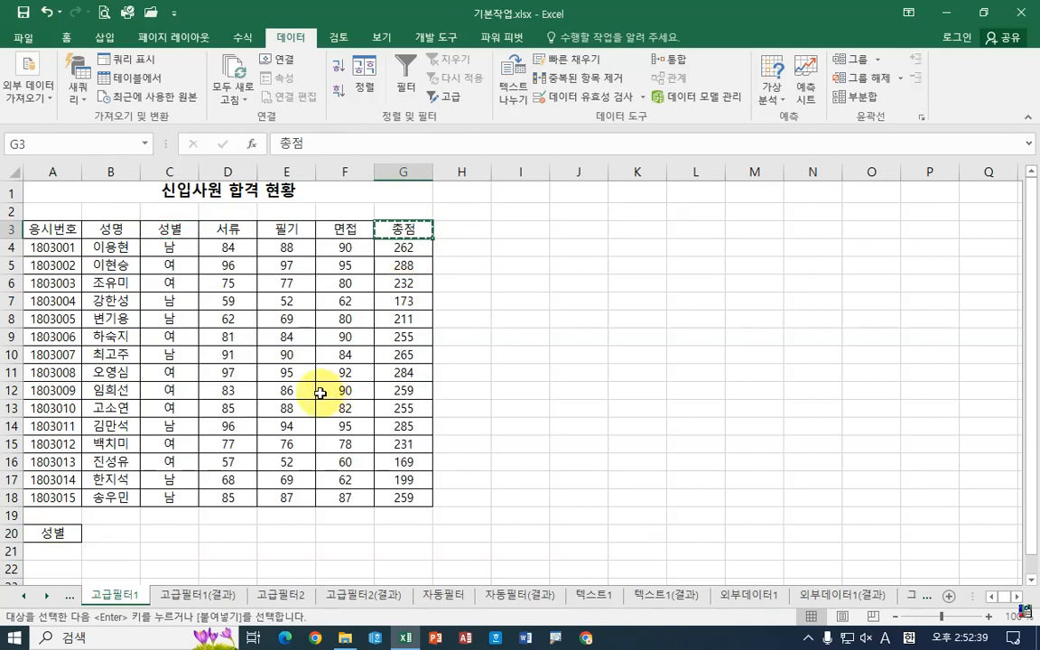
{"action": "left_click", "coordinate": [120, 534]}
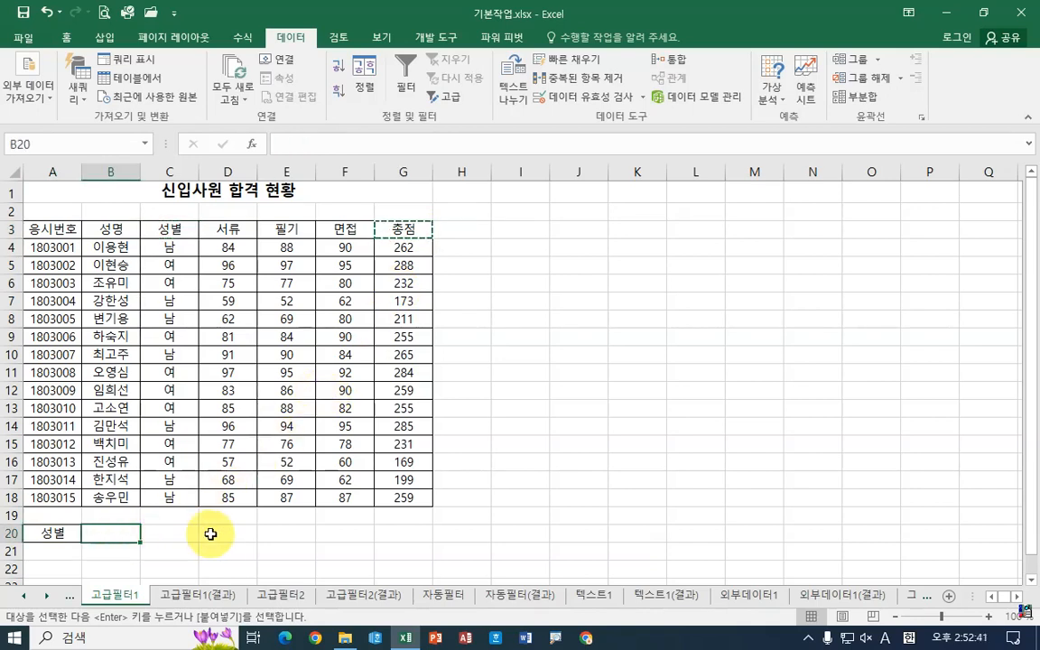
{"action": "key", "text": "ctrl+v"}
{"action": "key", "text": "Escape"}
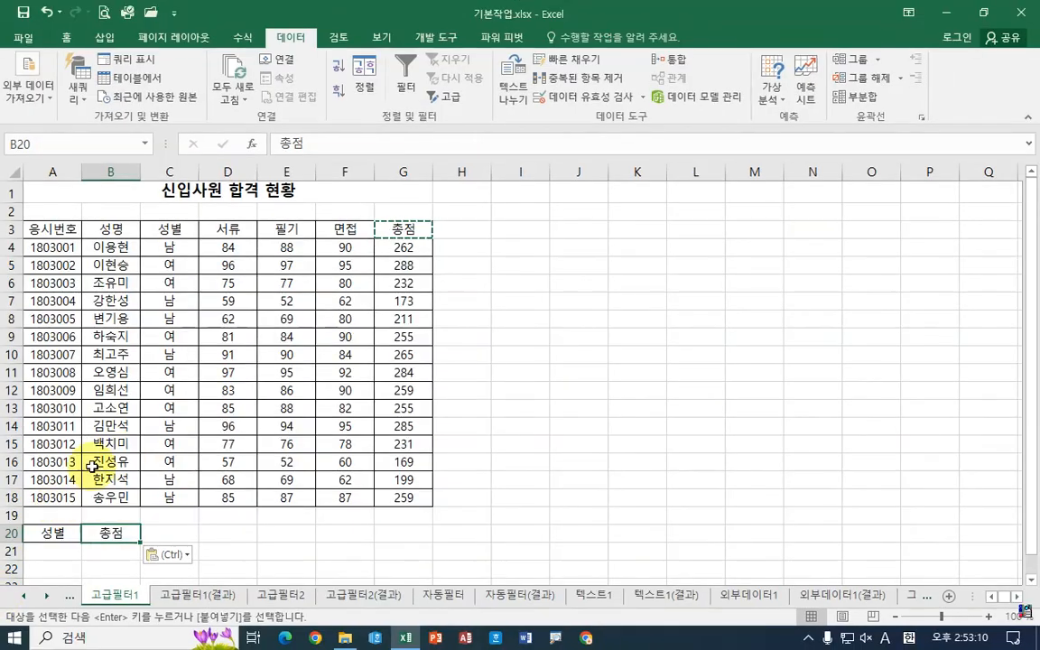
Copy the value 남 from the 성별 column into criteria cell A21 and select cell B21 under 총점
{"action": "left_click", "coordinate": [169, 247]}
{"action": "key", "text": "ctrl+c"}
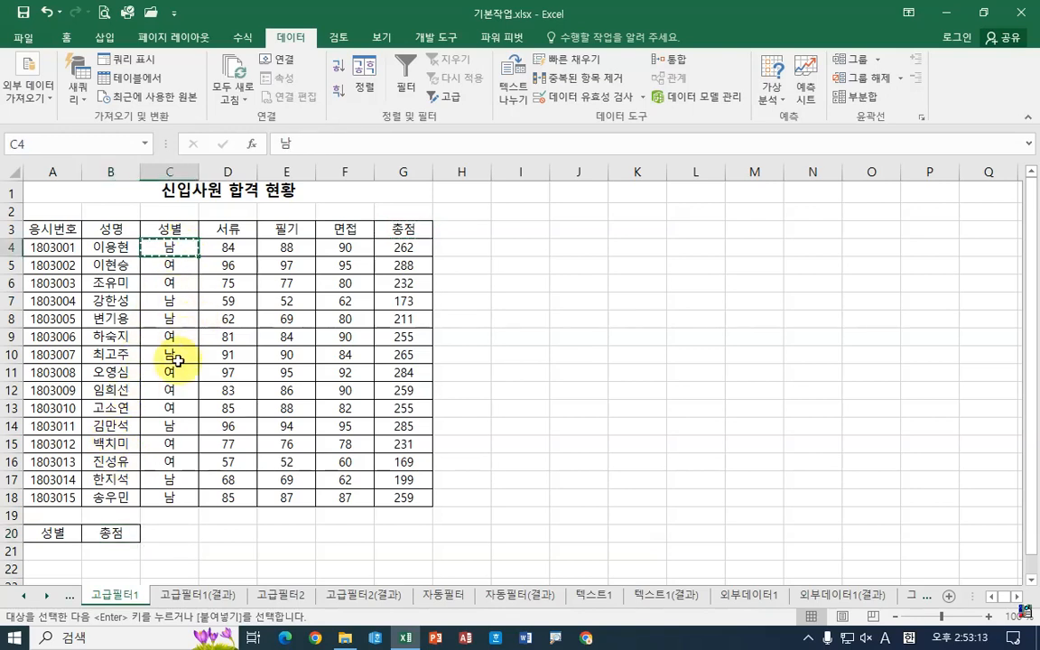
{"action": "left_click", "coordinate": [63, 549]}
{"action": "key", "text": "ctrl+v"}
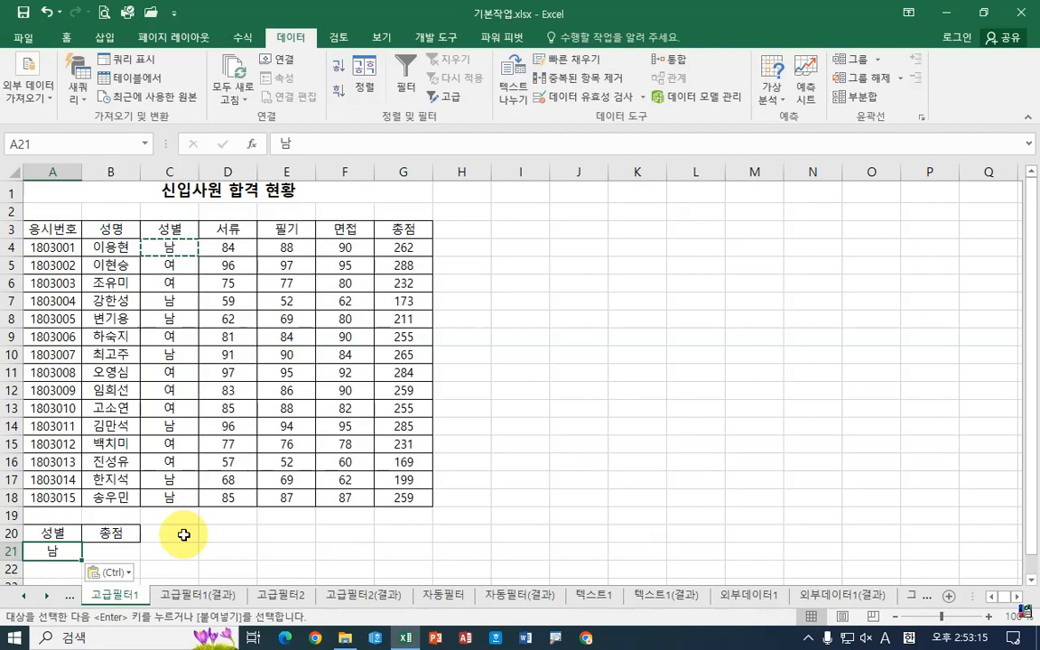
{"action": "left_click", "coordinate": [136, 549]}
{"action": "key", "text": "Escape"}
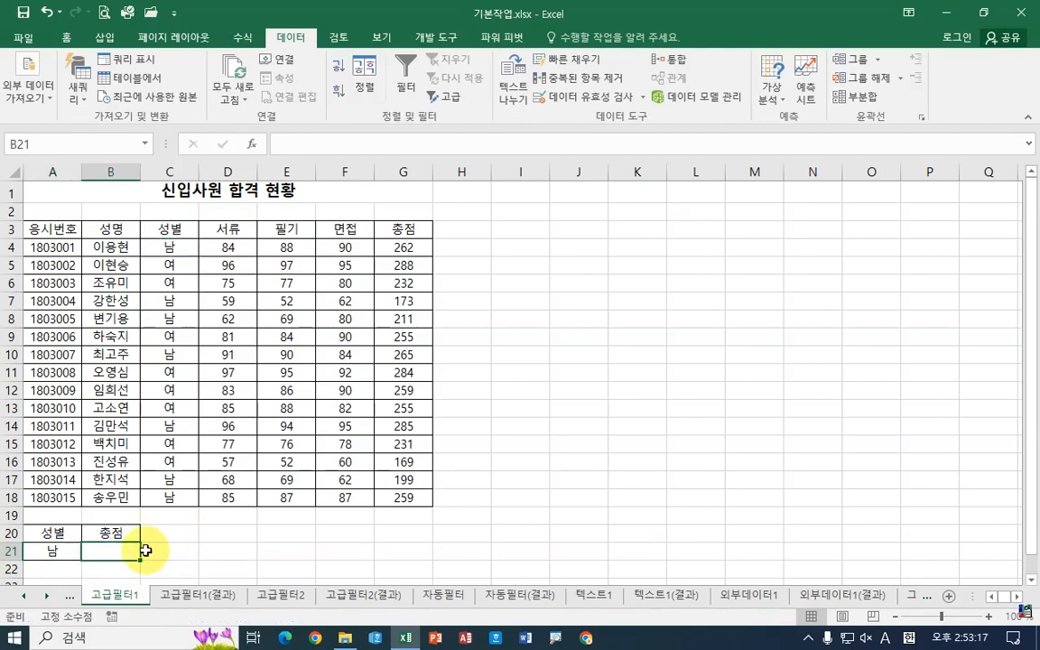
{"action": "scroll", "coordinate": [158, 545], "scroll_direction": "up", "scroll_amount": 1}
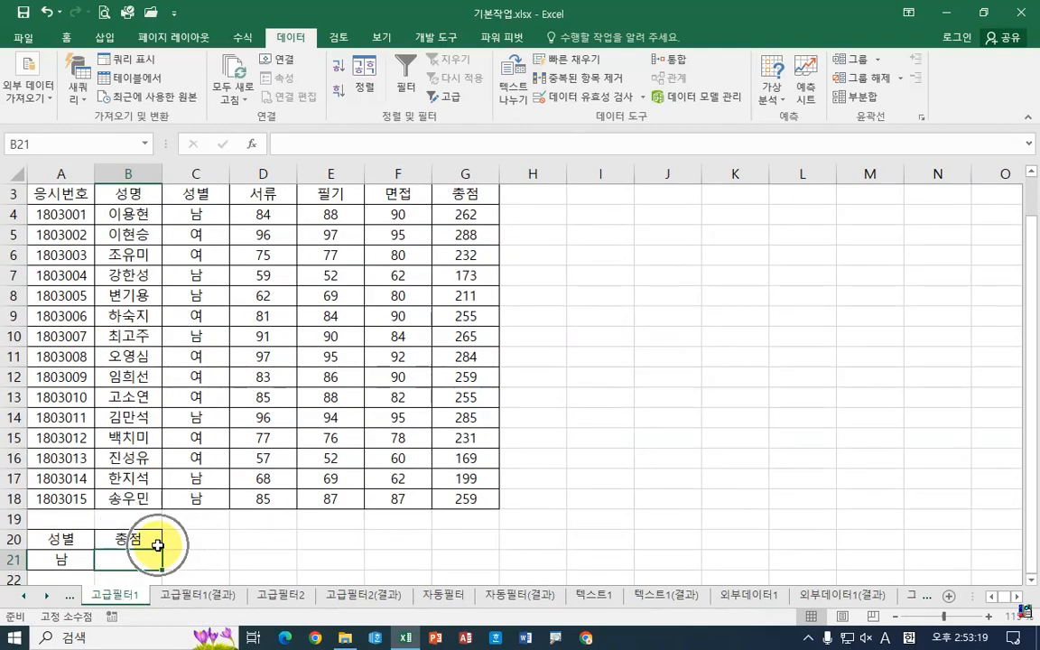
{"action": "scroll", "coordinate": [123, 490], "scroll_direction": "down", "scroll_amount": 3}
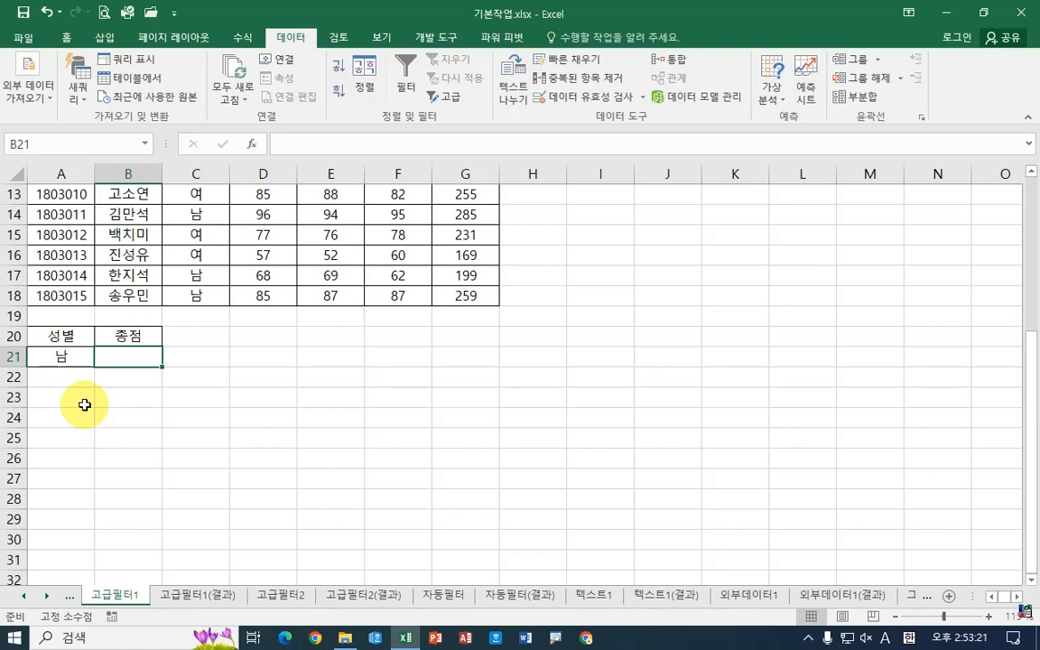
{"action": "key", "text": "ctrl+2"}
{"action": "mouse_move", "coordinate": [253, 381]}
{"action": "left_mouse_down"}
{"action": "mouse_move", "coordinate": [298, 387]}
{"action": "mouse_move", "coordinate": [292, 364]}
{"action": "left_mouse_up"}
{"action": "mouse_move", "coordinate": [323, 341]}
{"action": "left_mouse_down"}
{"action": "mouse_move", "coordinate": [322, 372]}
{"action": "mouse_move", "coordinate": [362, 344]}
{"action": "mouse_move", "coordinate": [371, 368]}
{"action": "left_mouse_up"}
{"action": "mouse_move", "coordinate": [367, 344]}
{"action": "left_mouse_down"}
{"action": "mouse_move", "coordinate": [383, 349]}
{"action": "mouse_move", "coordinate": [377, 368]}
{"action": "left_mouse_up"}
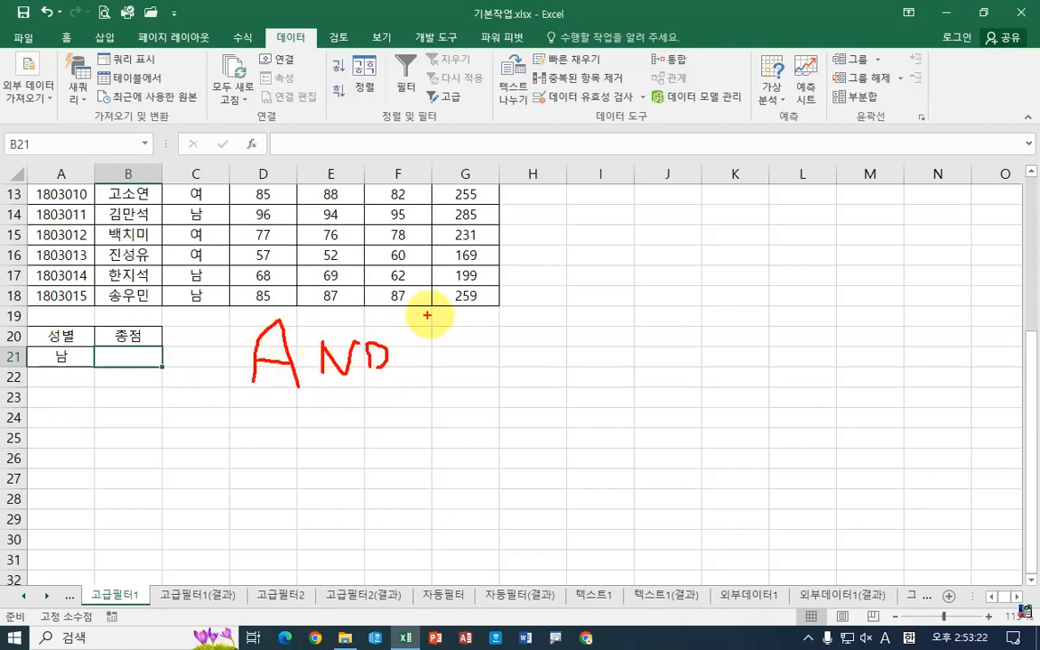
{"action": "left_click_drag", "start_coordinate": [428, 315], "coordinate": [449, 352]}
{"action": "left_click_drag", "start_coordinate": [499, 299], "coordinate": [512, 336]}
{"action": "left_click_drag", "start_coordinate": [513, 324], "coordinate": [548, 323]}
{"action": "left_click_drag", "start_coordinate": [491, 353], "coordinate": [533, 350]}
{"action": "left_click_drag", "start_coordinate": [504, 353], "coordinate": [545, 372]}
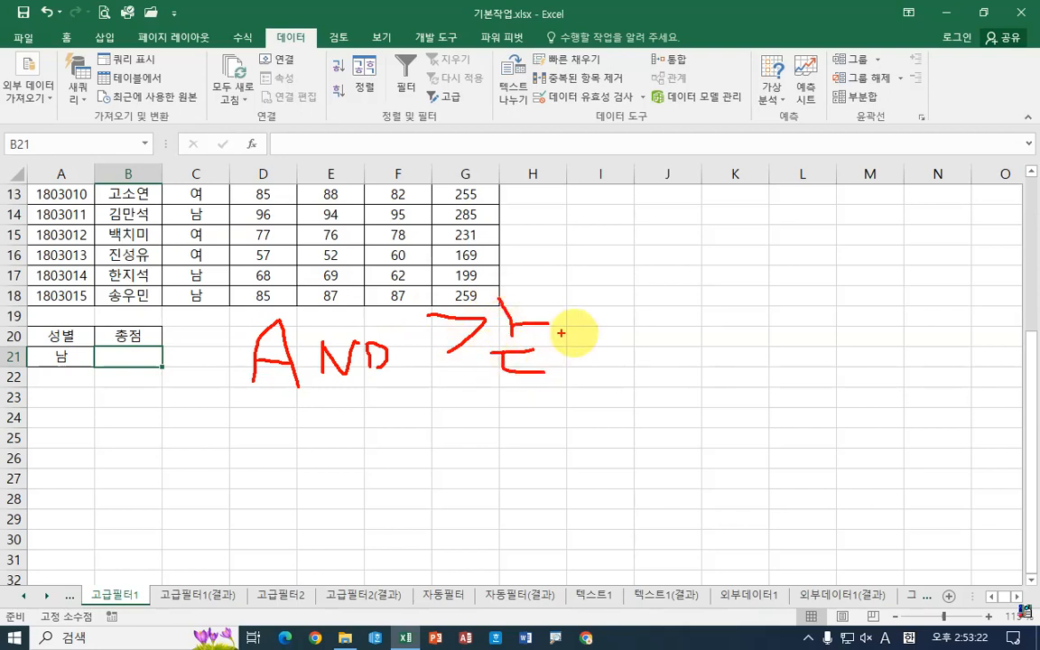
{"action": "mouse_move", "coordinate": [561, 333]}
{"action": "left_mouse_down"}
{"action": "mouse_move", "coordinate": [606, 336]}
{"action": "mouse_move", "coordinate": [608, 356]}
{"action": "left_mouse_up"}
{"action": "left_click_drag", "start_coordinate": [599, 362], "coordinate": [625, 379]}
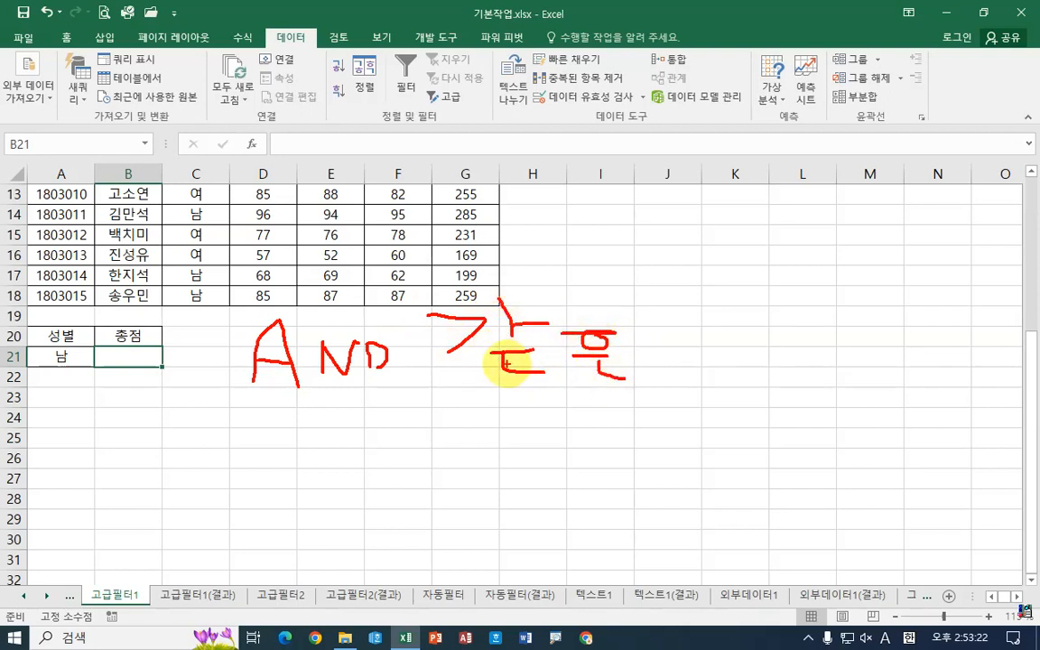
{"action": "left_click_drag", "start_coordinate": [505, 364], "coordinate": [525, 363]}
{"action": "mouse_move", "coordinate": [666, 296]}
{"action": "left_mouse_down"}
{"action": "mouse_move", "coordinate": [680, 323]}
{"action": "mouse_move", "coordinate": [674, 339]}
{"action": "mouse_move", "coordinate": [705, 323]}
{"action": "mouse_move", "coordinate": [726, 338]}
{"action": "mouse_move", "coordinate": [739, 325]}
{"action": "left_mouse_up"}
{"action": "left_click_drag", "start_coordinate": [739, 311], "coordinate": [741, 335]}
{"action": "mouse_move", "coordinate": [717, 369]}
{"action": "left_mouse_down"}
{"action": "mouse_move", "coordinate": [750, 354]}
{"action": "mouse_move", "coordinate": [741, 357]}
{"action": "left_mouse_up"}
{"action": "mouse_move", "coordinate": [313, 434]}
{"action": "left_mouse_down"}
{"action": "mouse_move", "coordinate": [352, 413]}
{"action": "mouse_move", "coordinate": [366, 418]}
{"action": "mouse_move", "coordinate": [391, 480]}
{"action": "left_mouse_up"}
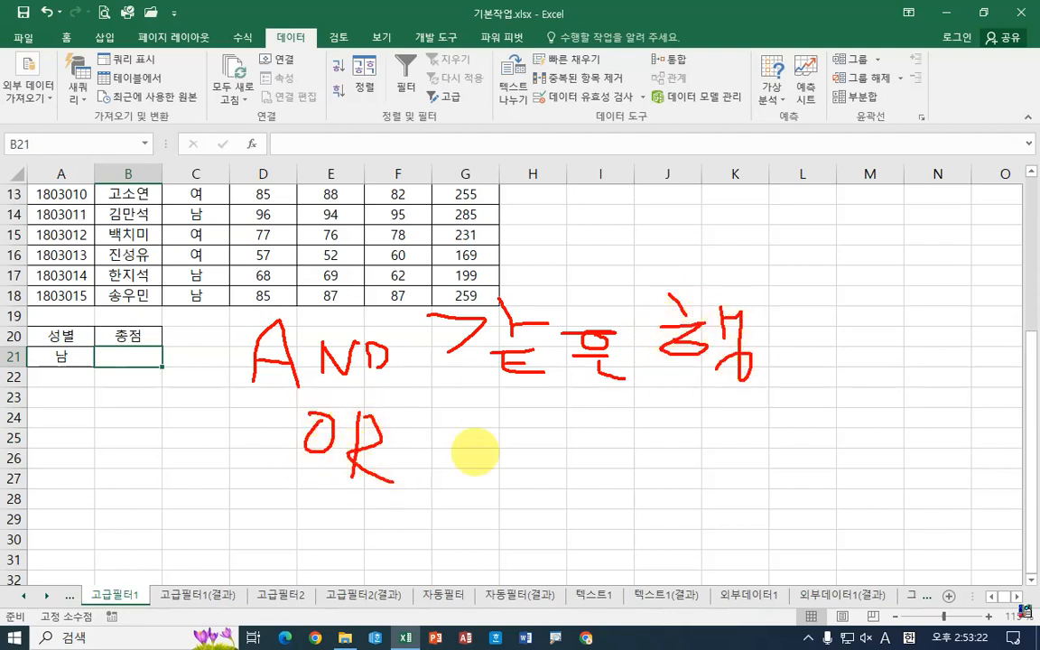
{"action": "mouse_move", "coordinate": [490, 417]}
{"action": "left_mouse_down"}
{"action": "mouse_move", "coordinate": [495, 447]}
{"action": "mouse_move", "coordinate": [573, 435]}
{"action": "mouse_move", "coordinate": [615, 457]}
{"action": "mouse_move", "coordinate": [689, 426]}
{"action": "mouse_move", "coordinate": [725, 438]}
{"action": "left_mouse_up"}
{"action": "mouse_move", "coordinate": [711, 441]}
{"action": "left_mouse_down"}
{"action": "mouse_move", "coordinate": [700, 451]}
{"action": "mouse_move", "coordinate": [713, 445]}
{"action": "left_mouse_up"}
{"action": "left_click_drag", "start_coordinate": [713, 434], "coordinate": [715, 456]}
{"action": "left_click_drag", "start_coordinate": [716, 442], "coordinate": [738, 438]}
{"action": "left_click_drag", "start_coordinate": [741, 438], "coordinate": [739, 478]}
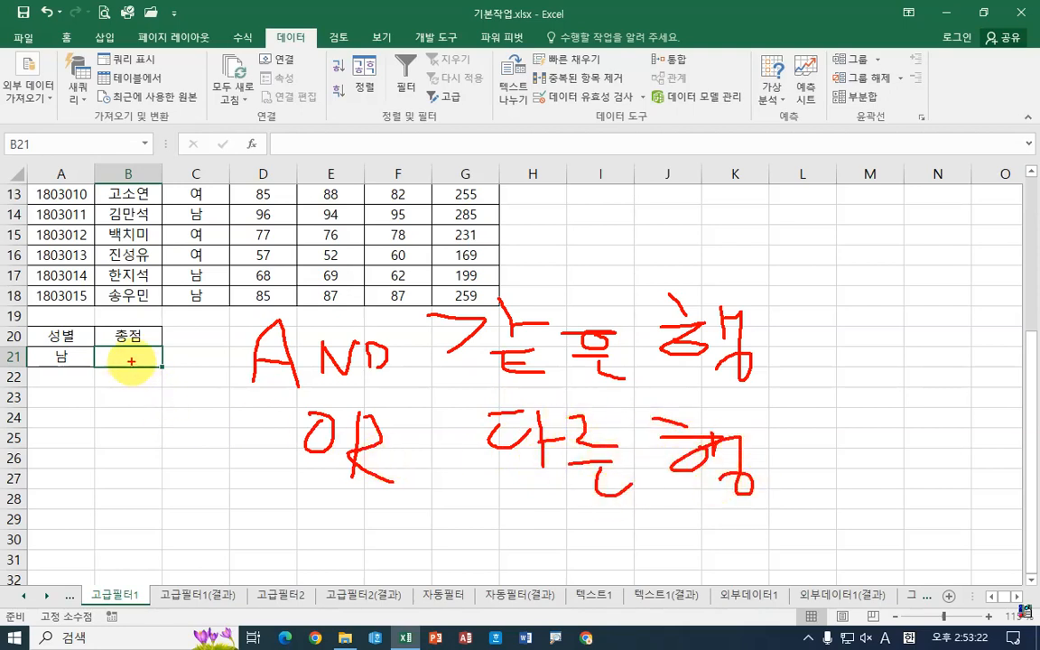
{"action": "mouse_move", "coordinate": [101, 349]}
{"action": "left_mouse_down"}
{"action": "mouse_move", "coordinate": [99, 375]}
{"action": "mouse_move", "coordinate": [133, 358]}
{"action": "mouse_move", "coordinate": [227, 357]}
{"action": "left_mouse_up"}
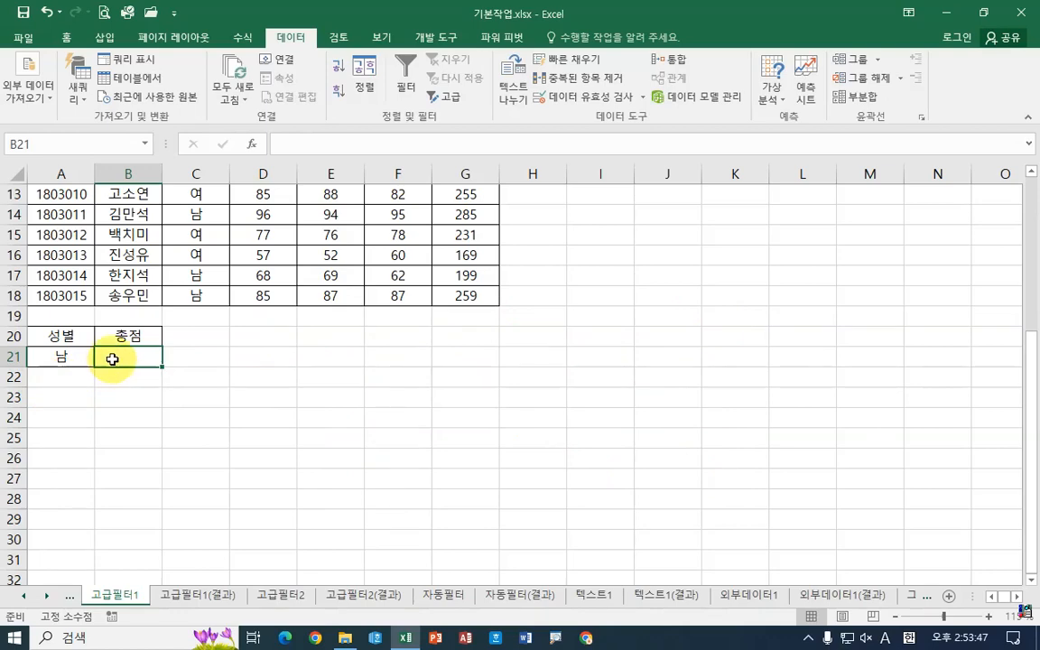
Enter the criterion >=250 in cell B21 under the 총점 criteria header
{"action": "type", "text": ">=250"}
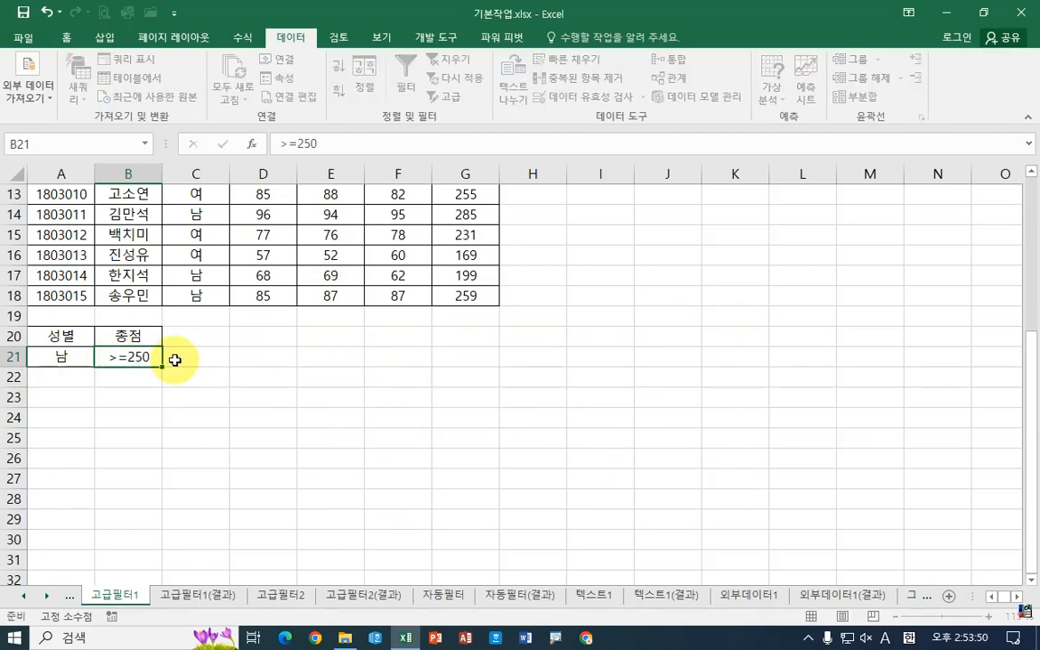
{"action": "key", "text": "Return"}
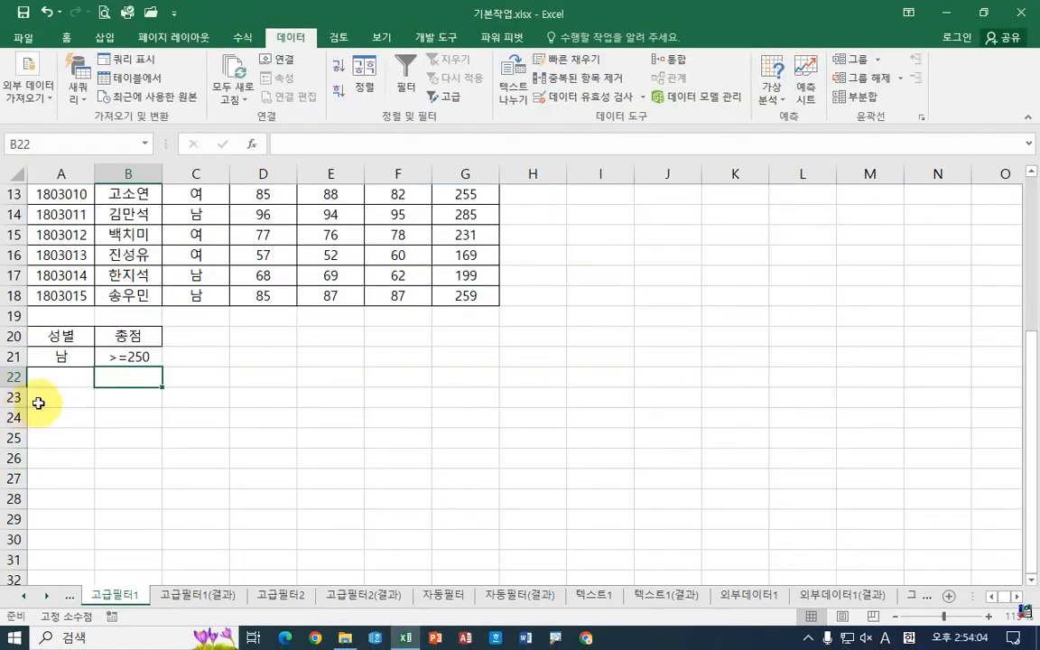
{"action": "left_click", "coordinate": [257, 318]}
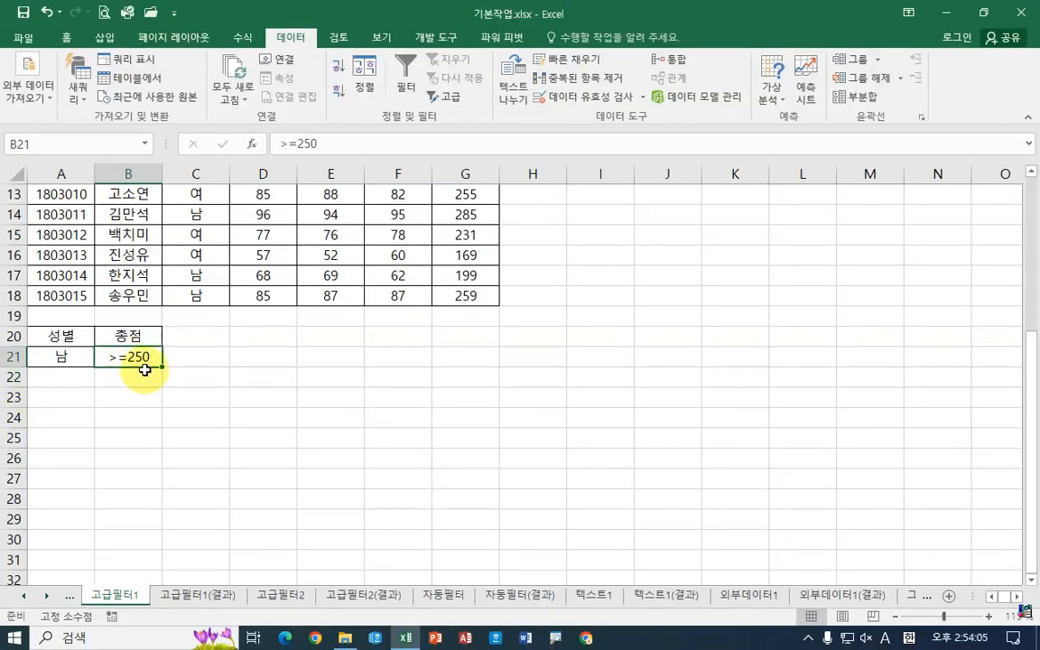
Move the >=250 criterion down to cell B22, one row below 남, to form an OR condition
{"action": "left_click_drag", "start_coordinate": [145, 371], "coordinate": [143, 391]}
{"action": "left_click", "coordinate": [121, 399]}
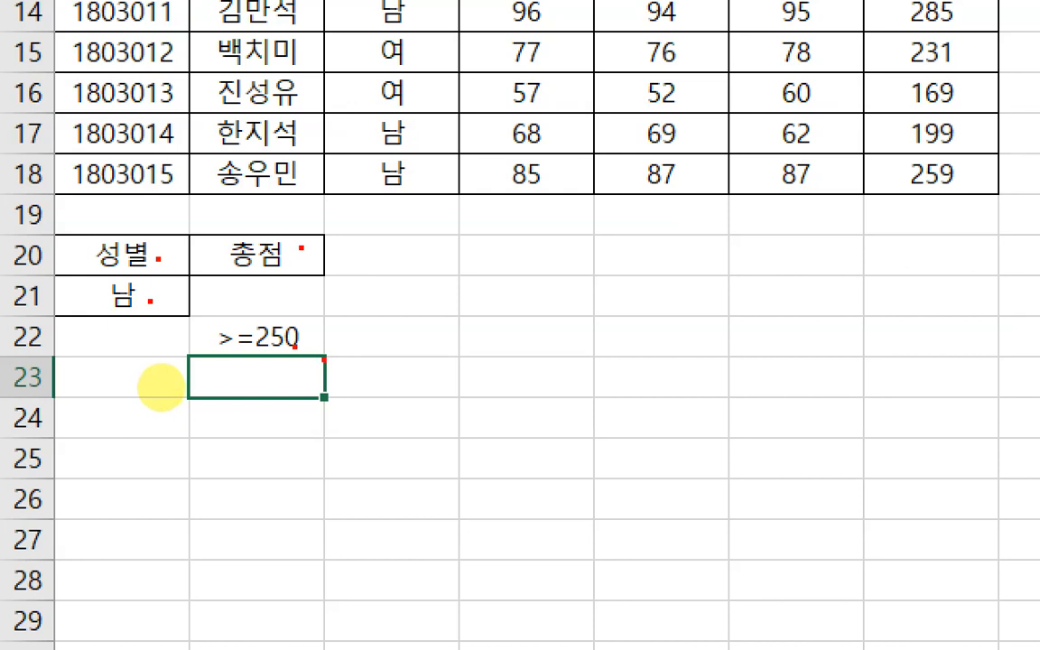
{"action": "left_click_drag", "start_coordinate": [376, 306], "coordinate": [334, 365]}
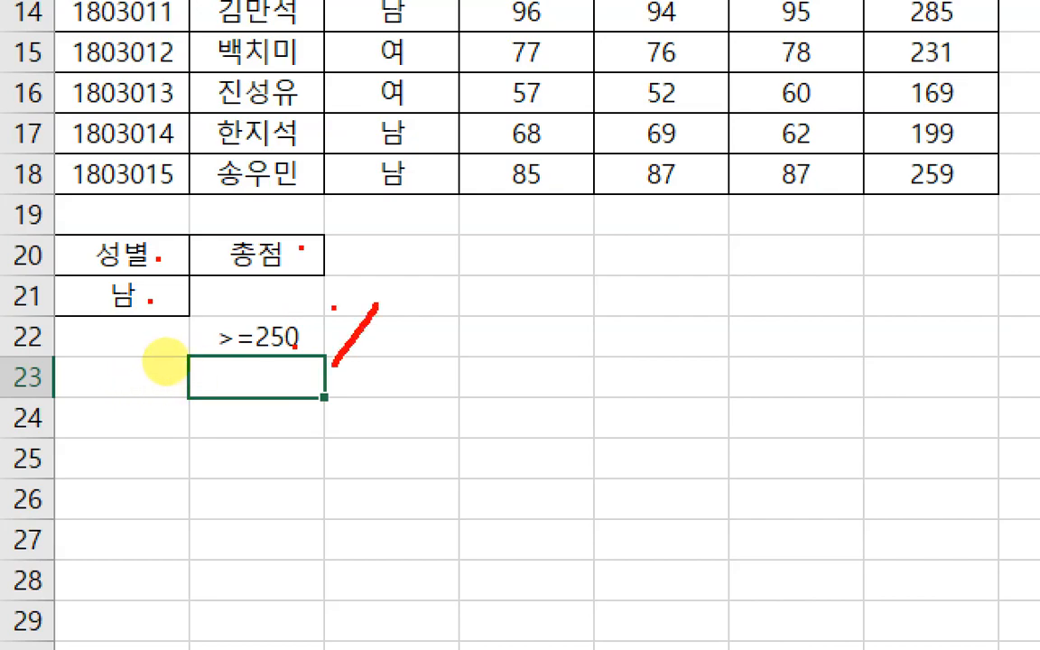
{"action": "left_click_drag", "start_coordinate": [333, 305], "coordinate": [377, 363]}
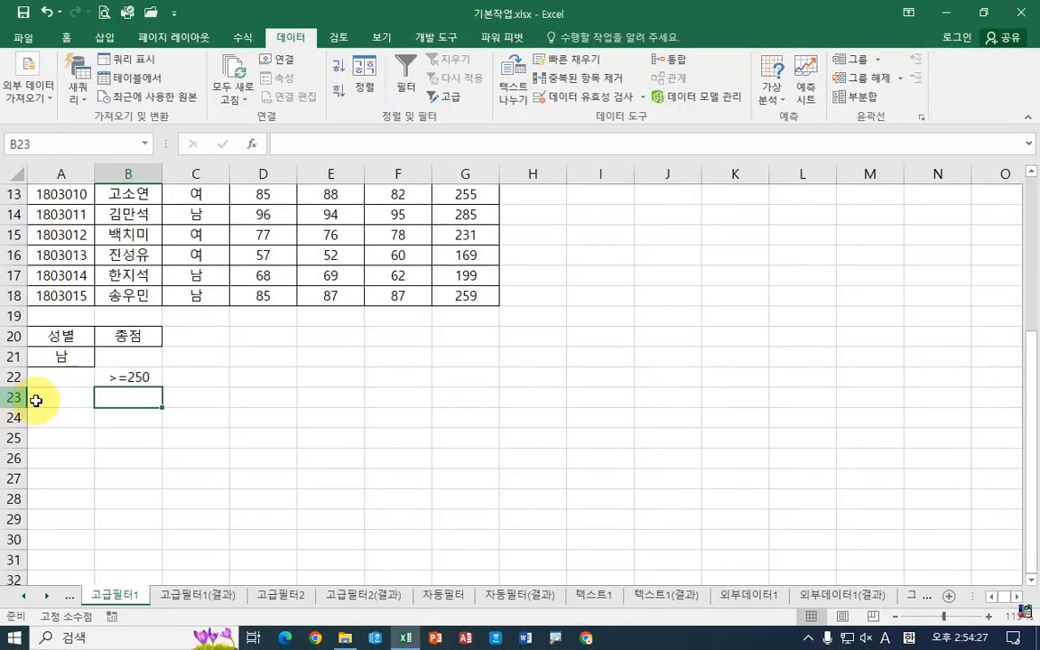
Move the >=250 criterion back up to cell B21, on the same row as 남, for an AND condition
{"action": "left_click", "coordinate": [200, 334]}
{"action": "mouse_move", "coordinate": [134, 366]}
{"action": "left_mouse_down"}
{"action": "mouse_move", "coordinate": [134, 347]}
{"action": "mouse_move", "coordinate": [144, 355]}
{"action": "left_mouse_up"}
{"action": "left_click", "coordinate": [583, 362]}
{"action": "left_click", "coordinate": [204, 360]}
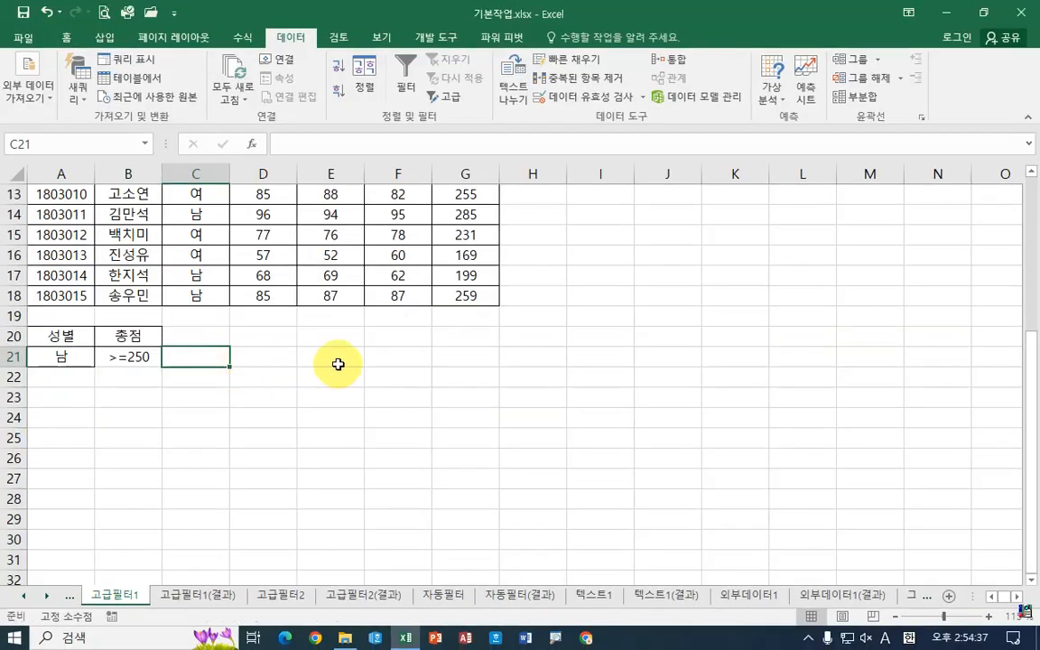
Review the header row of the 신입사원 합격 현황 table from 응시번호 to 총점
{"action": "left_click", "coordinate": [668, 285]}
{"action": "scroll", "coordinate": [317, 373], "scroll_direction": "up", "scroll_amount": 4}
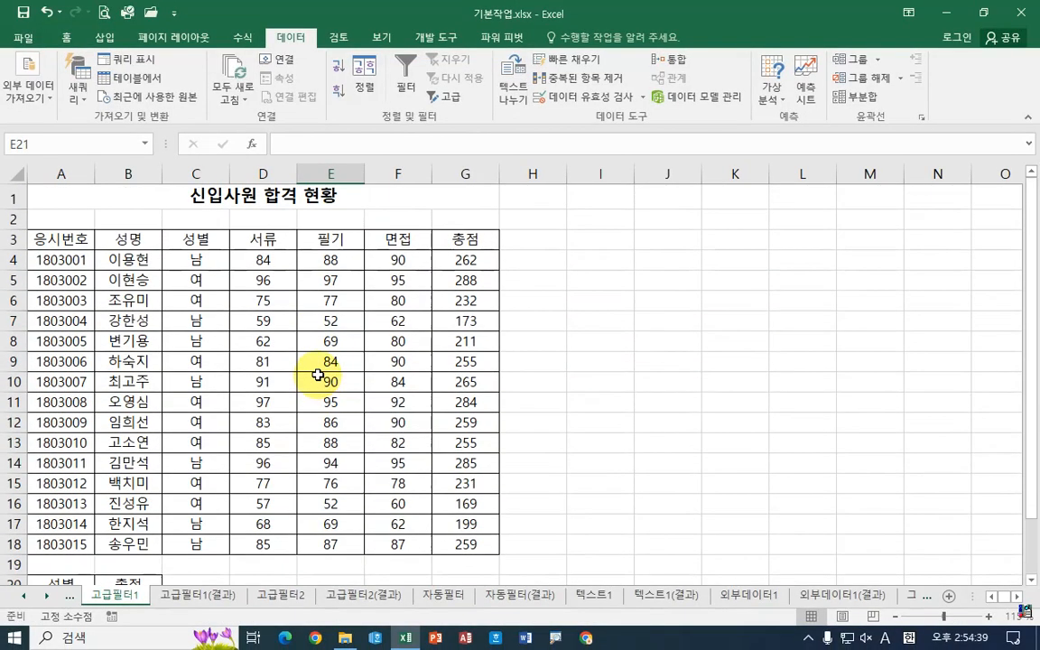
{"action": "scroll", "coordinate": [343, 378], "scroll_direction": "down", "scroll_amount": 3}
{"action": "scroll", "coordinate": [226, 400], "scroll_direction": "up", "scroll_amount": 4}
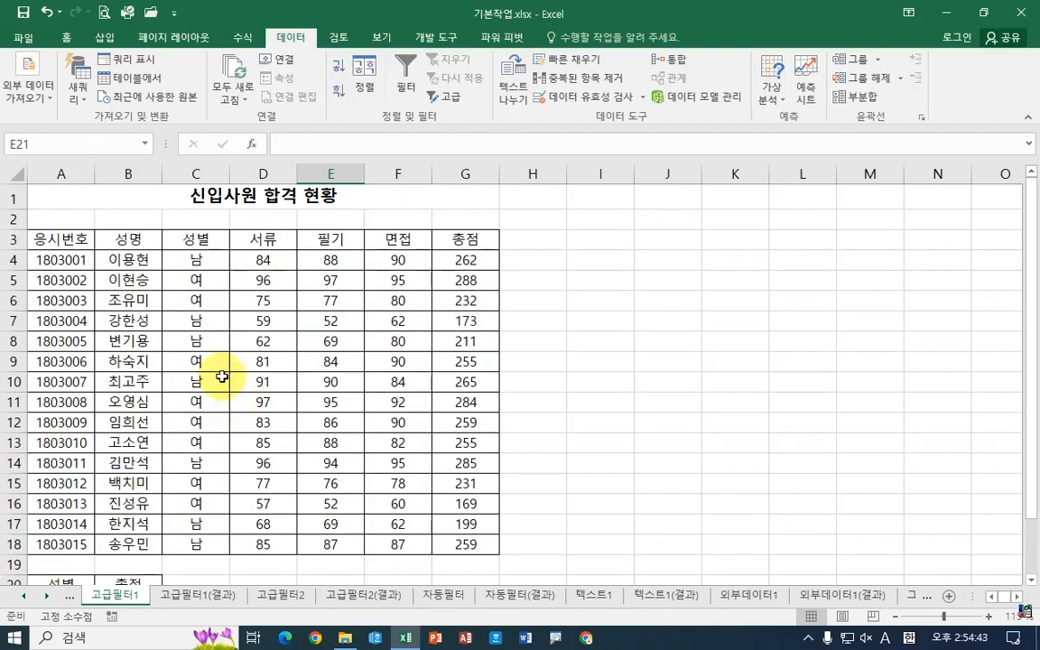
{"action": "left_click", "coordinate": [83, 238]}
{"action": "left_click", "coordinate": [138, 237]}
{"action": "left_click", "coordinate": [222, 240]}
{"action": "left_click", "coordinate": [263, 240]}
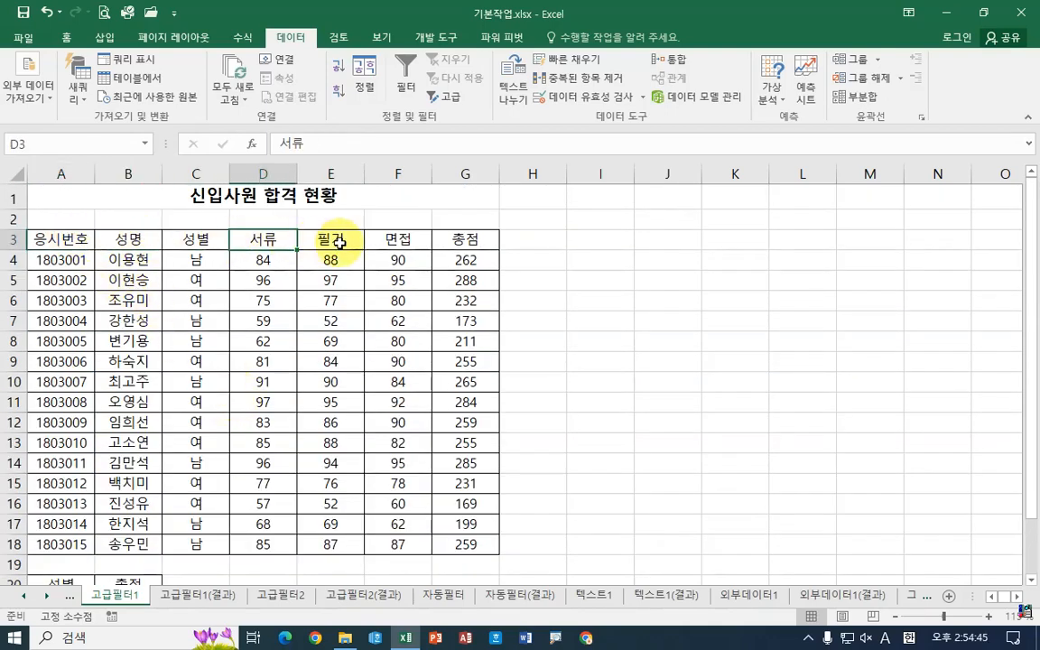
{"action": "left_click", "coordinate": [334, 239]}
{"action": "left_click", "coordinate": [402, 240]}
{"action": "left_click", "coordinate": [460, 240]}
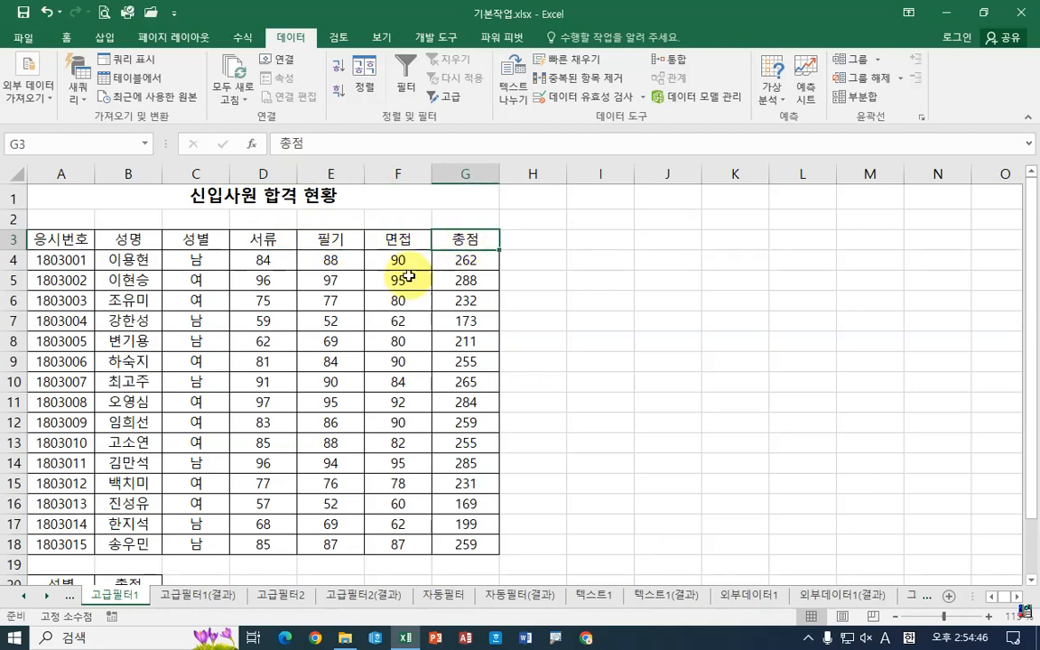
Copy the 응시번호, 성명, 서류, 필기 and 면접 headers into row 25 starting at cell A25 as output headers
{"action": "left_click", "coordinate": [56, 239]}
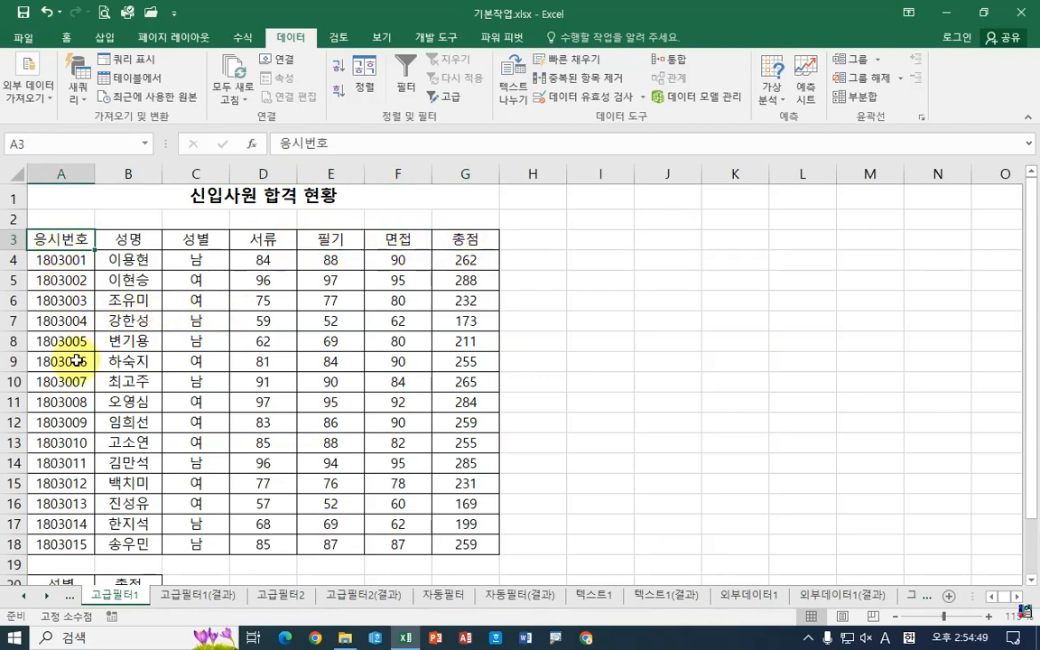
{"action": "left_click", "coordinate": [137, 239], "text": "ctrl"}
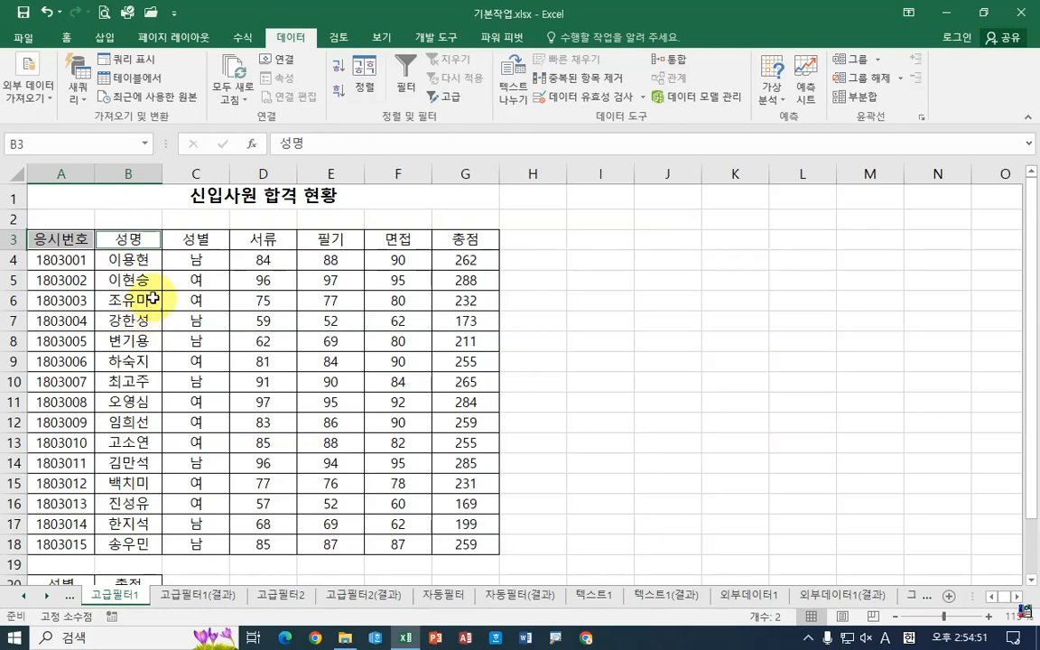
{"action": "left_click", "coordinate": [266, 239], "text": "ctrl"}
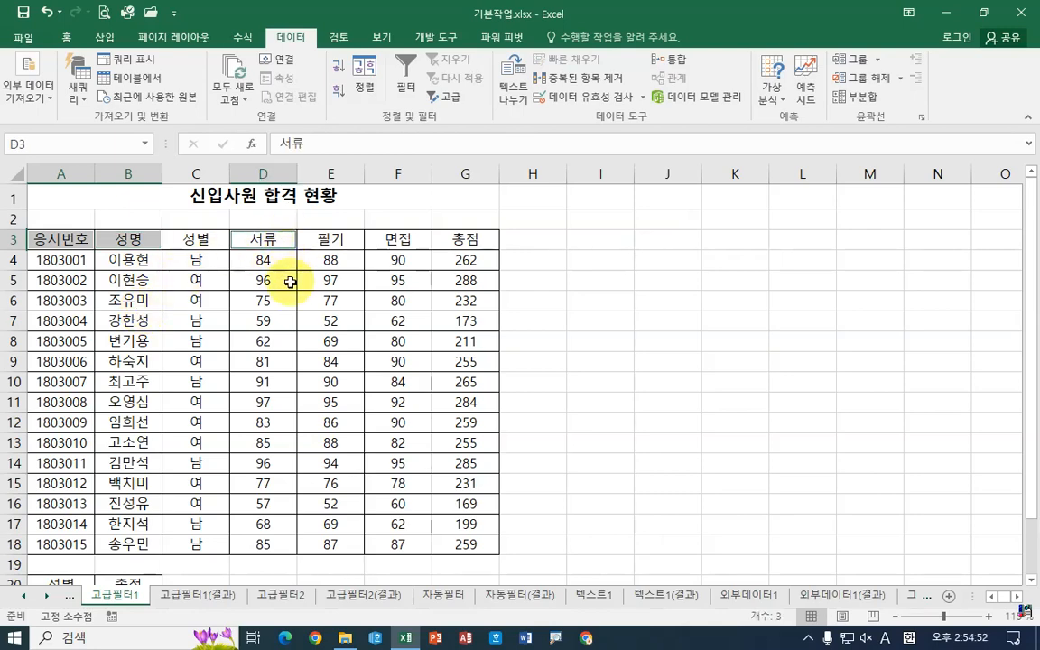
{"action": "left_click", "coordinate": [325, 240], "text": "ctrl"}
{"action": "left_click", "coordinate": [398, 240], "text": "ctrl"}
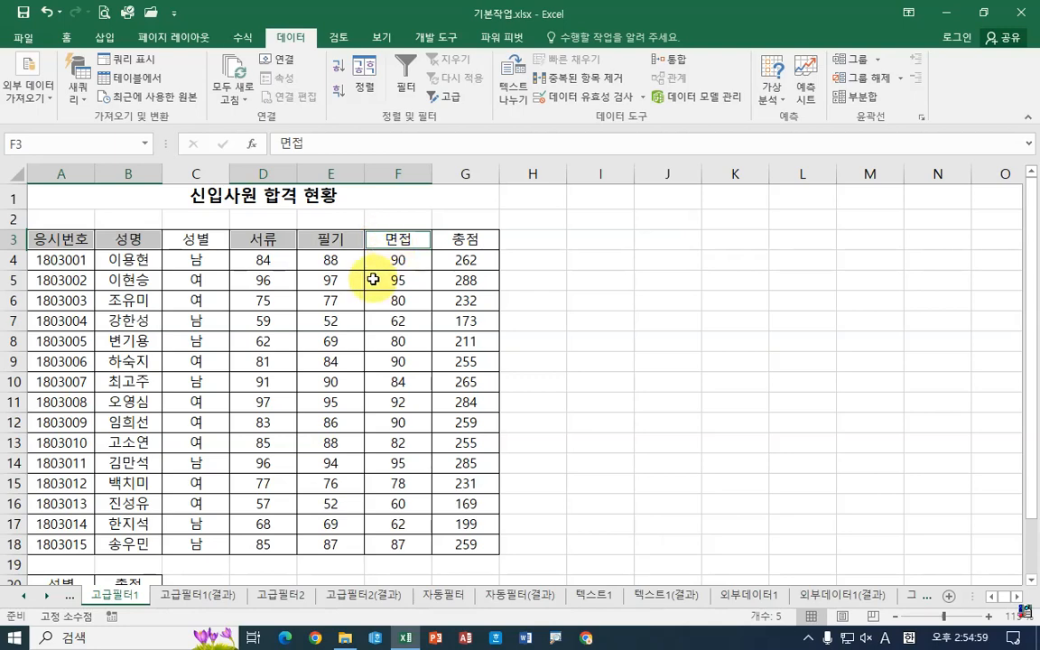
{"action": "key", "text": "ctrl+c"}
{"action": "scroll", "coordinate": [96, 361], "scroll_direction": "down", "scroll_amount": 5}
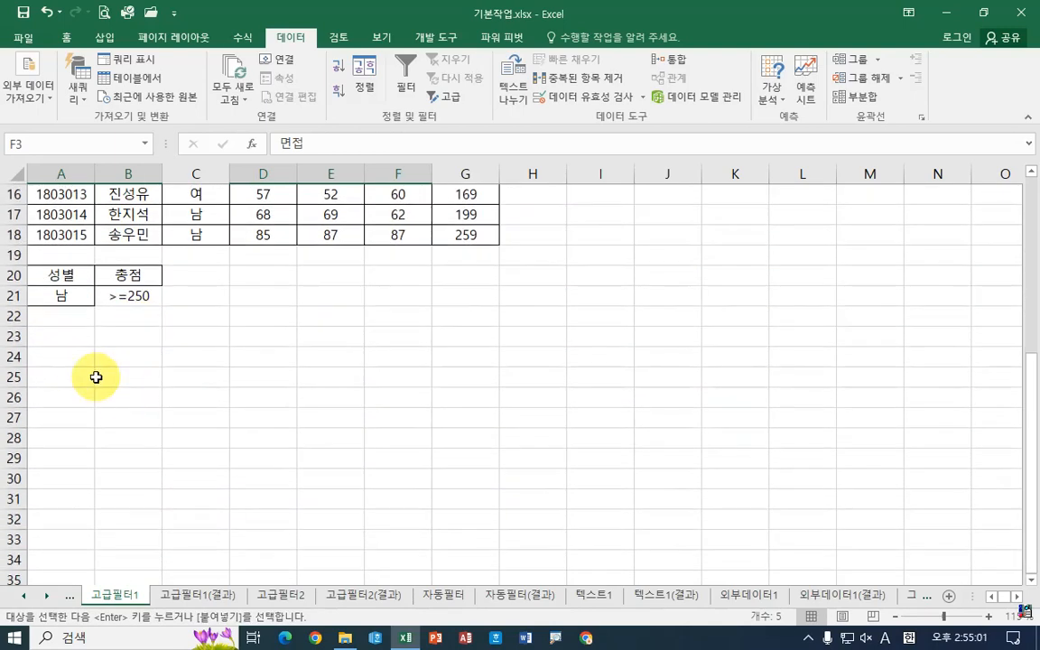
{"action": "left_click", "coordinate": [68, 377]}
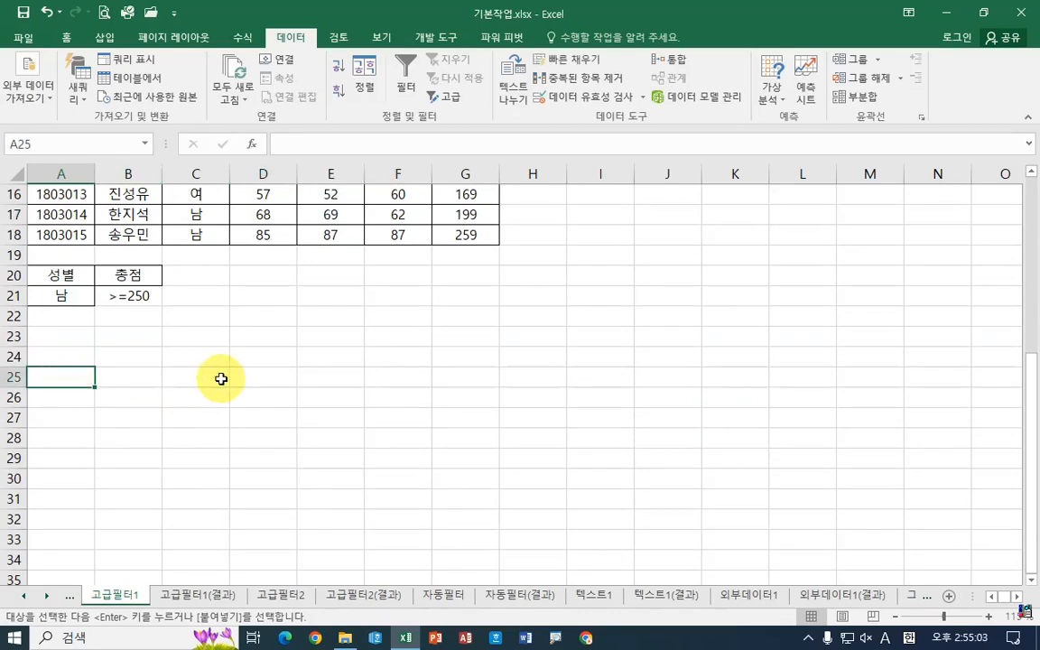
{"action": "key", "text": "ctrl+v"}
{"action": "left_click", "coordinate": [170, 418]}
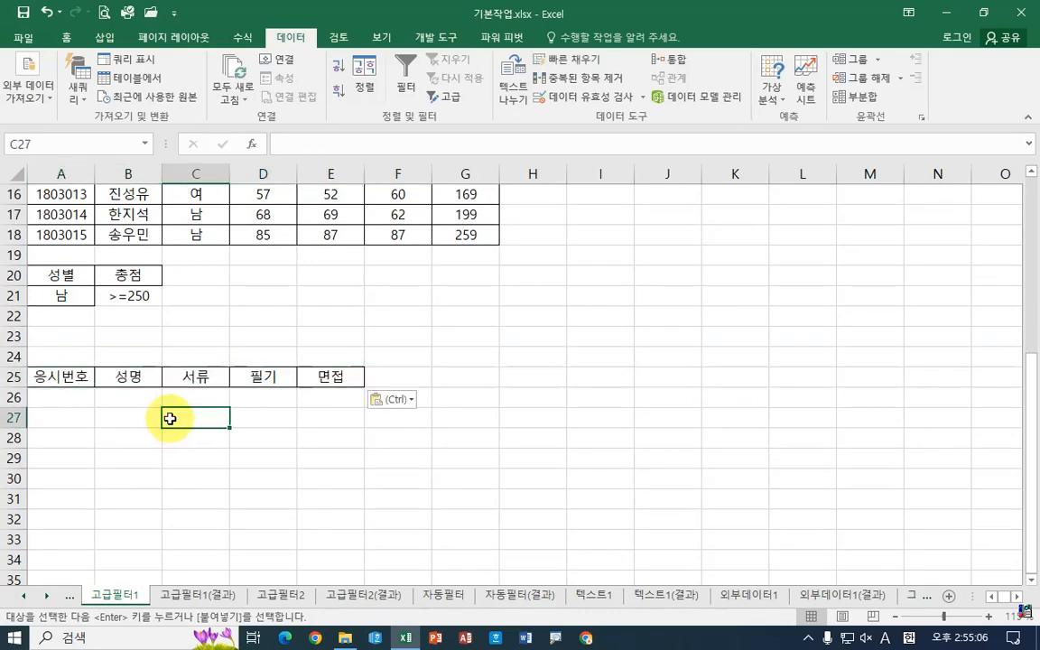
End the copy mode and check the source table, the criteria range and the output headers
{"action": "scroll", "coordinate": [171, 415], "scroll_direction": "up", "scroll_amount": 2}
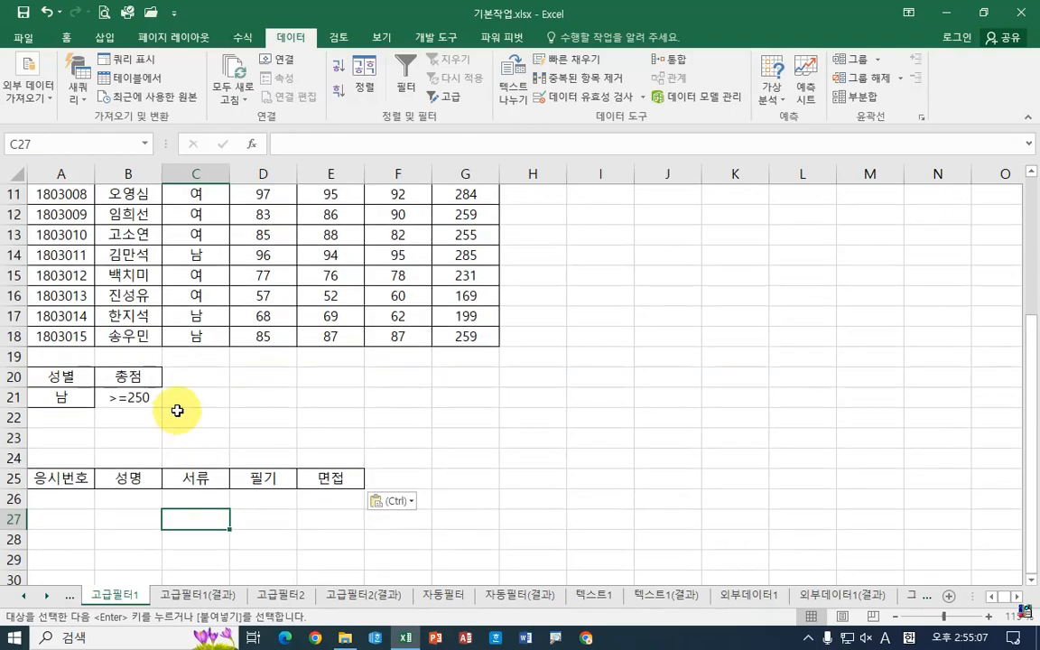
{"action": "scroll", "coordinate": [174, 413], "scroll_direction": "up", "scroll_amount": 2}
{"action": "left_click", "coordinate": [311, 363]}
{"action": "scroll", "coordinate": [311, 374], "scroll_direction": "up", "scroll_amount": 2}
{"action": "scroll", "coordinate": [311, 374], "scroll_direction": "down", "scroll_amount": 3}
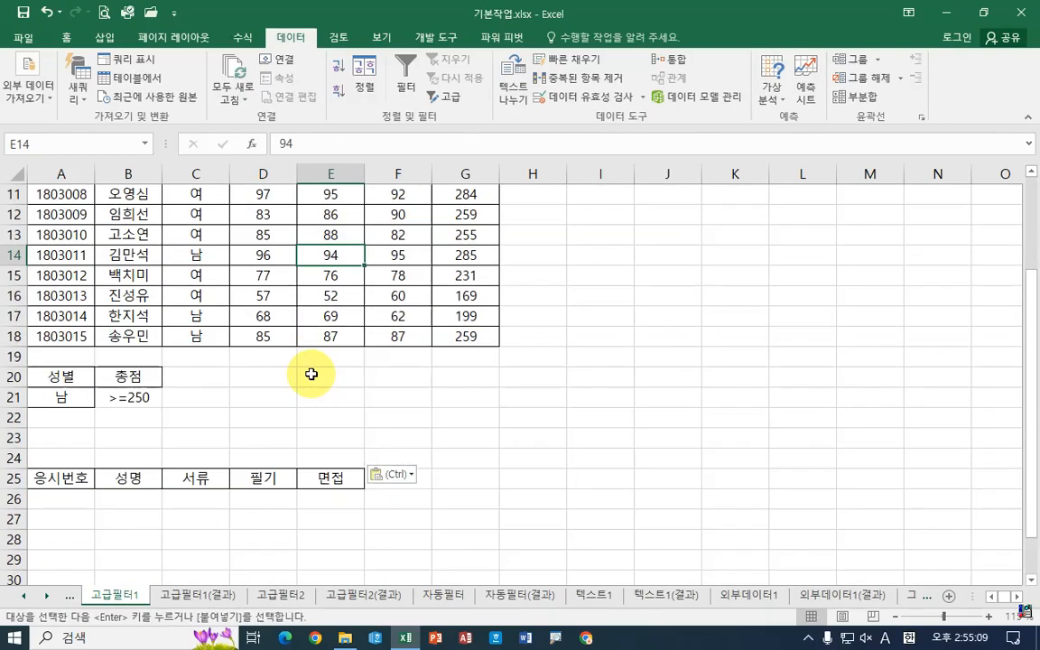
{"action": "key", "text": "Escape"}
{"action": "scroll", "coordinate": [311, 374], "scroll_direction": "up", "scroll_amount": 2}
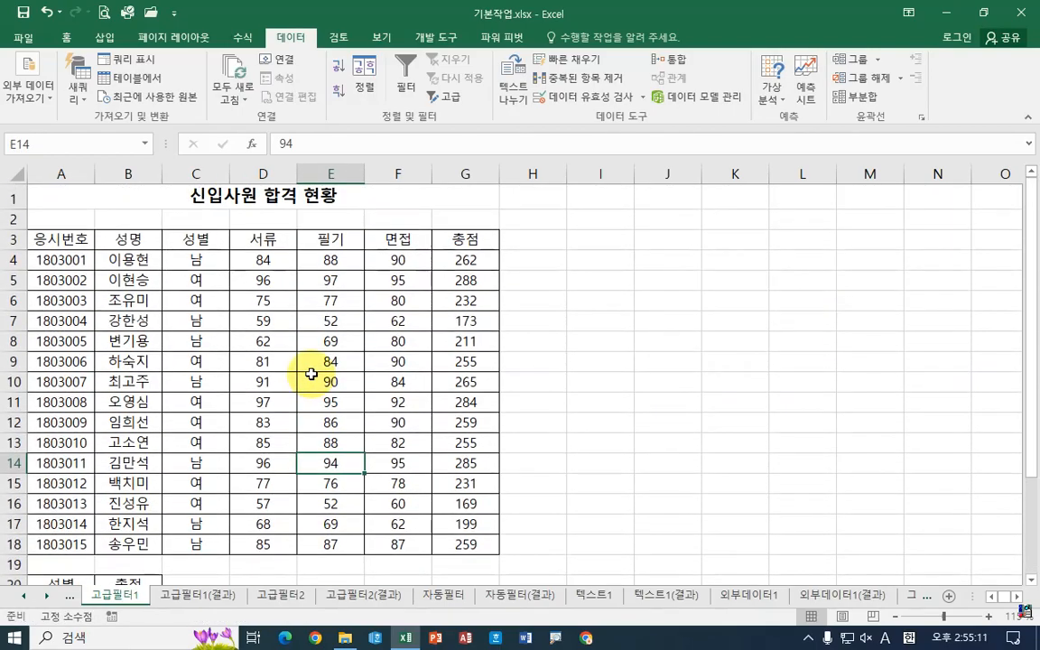
{"action": "scroll", "coordinate": [312, 374], "scroll_direction": "down", "scroll_amount": 2}
{"action": "scroll", "coordinate": [246, 405], "scroll_direction": "down", "scroll_amount": 2}
{"action": "scroll", "coordinate": [245, 405], "scroll_direction": "up", "scroll_amount": 3}
{"action": "left_click", "coordinate": [251, 357]}
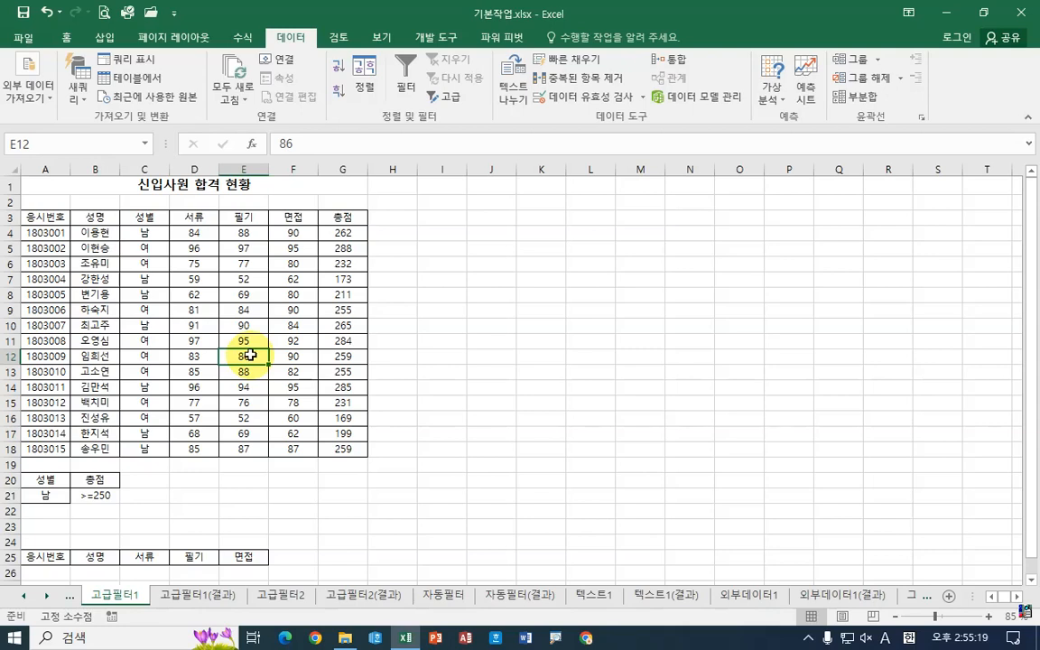
Start an advanced filter from a cell inside the table and set its list range to A3:G18
{"action": "left_click", "coordinate": [257, 291]}
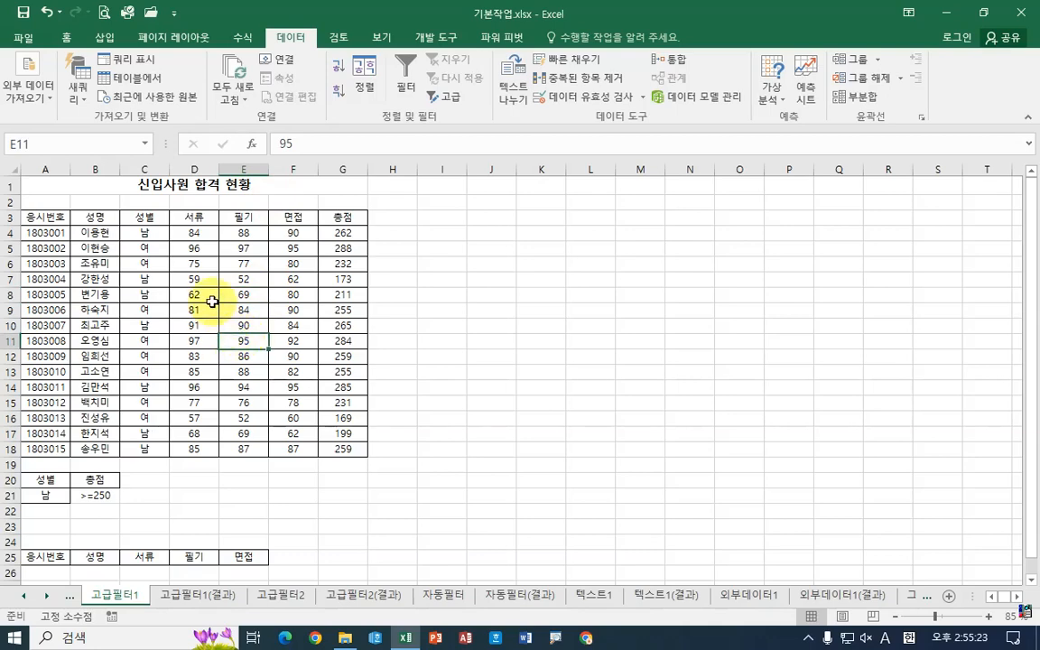
{"action": "left_click", "coordinate": [213, 298]}
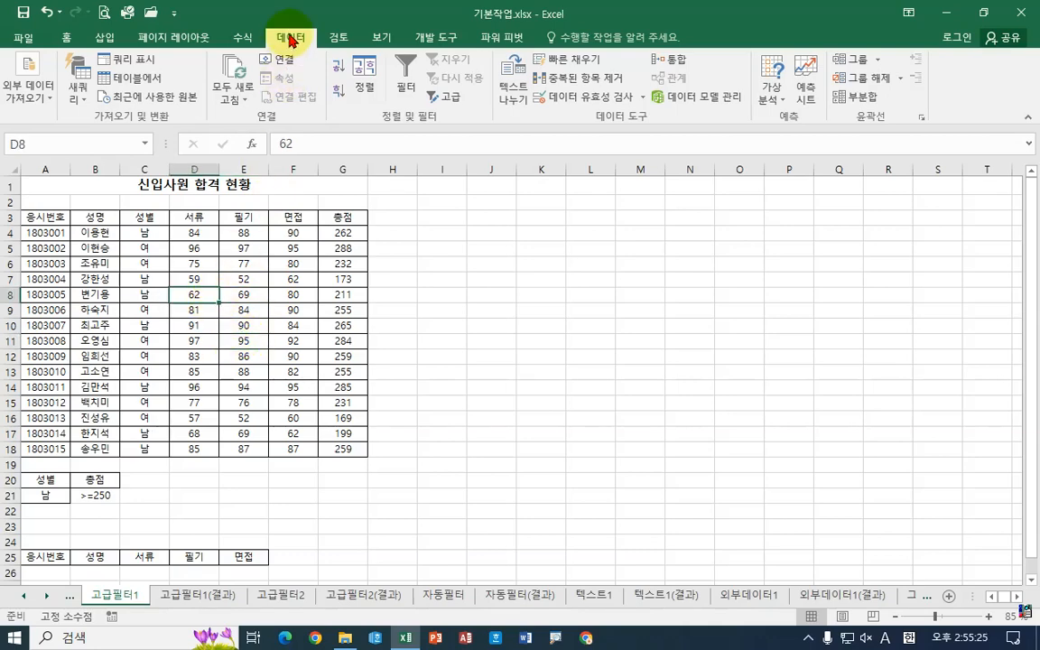
{"action": "left_click", "coordinate": [446, 96]}
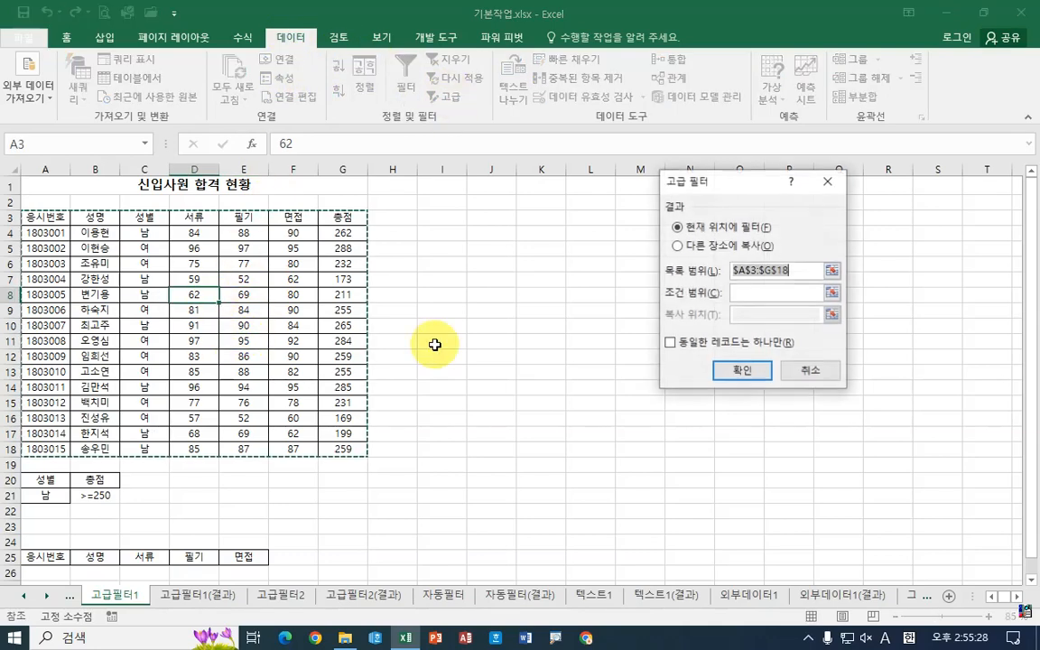
{"action": "left_click", "coordinate": [763, 270]}
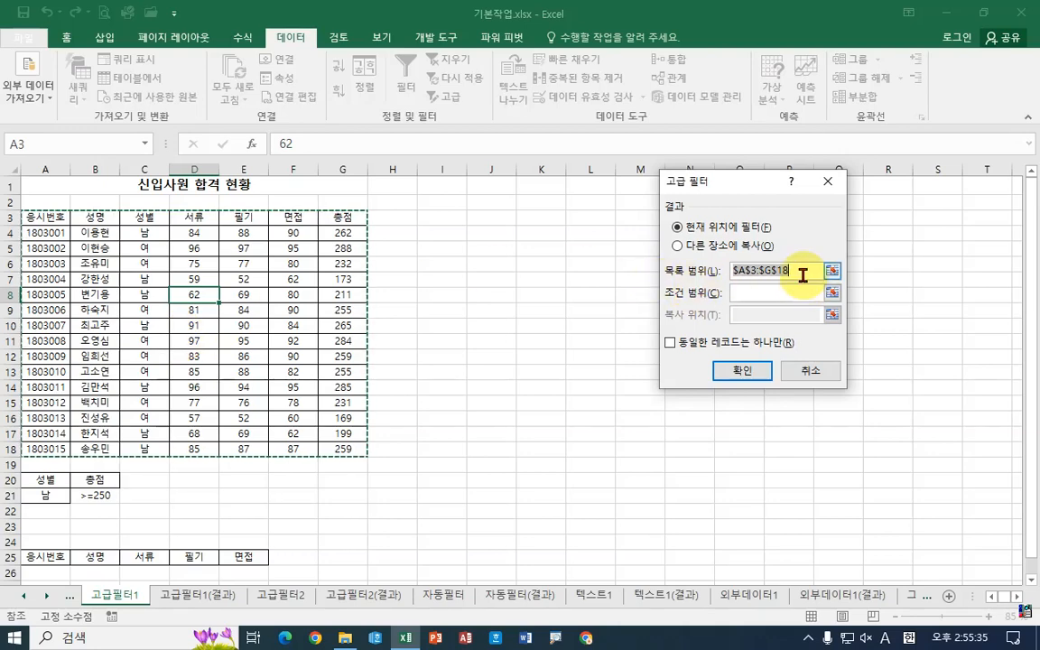
{"action": "left_click_drag", "start_coordinate": [802, 272], "coordinate": [689, 282]}
{"action": "left_click_drag", "start_coordinate": [47, 216], "coordinate": [335, 444]}
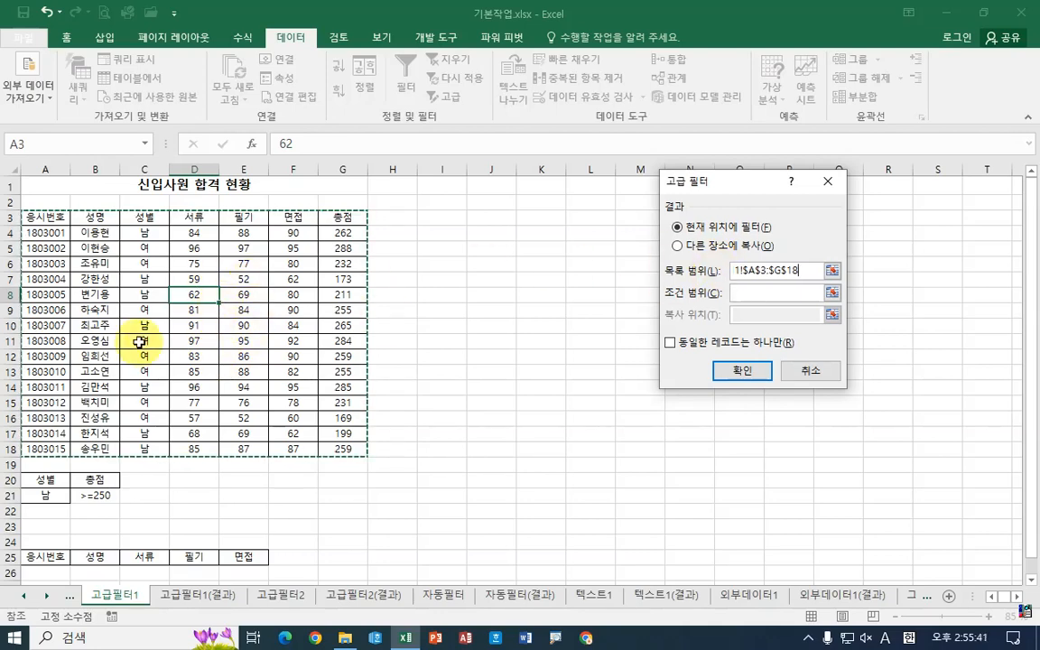
Set the criteria range to A20:B21 and copy the filtered records to another location at the output headers A25:E25
{"action": "left_click", "coordinate": [744, 292]}
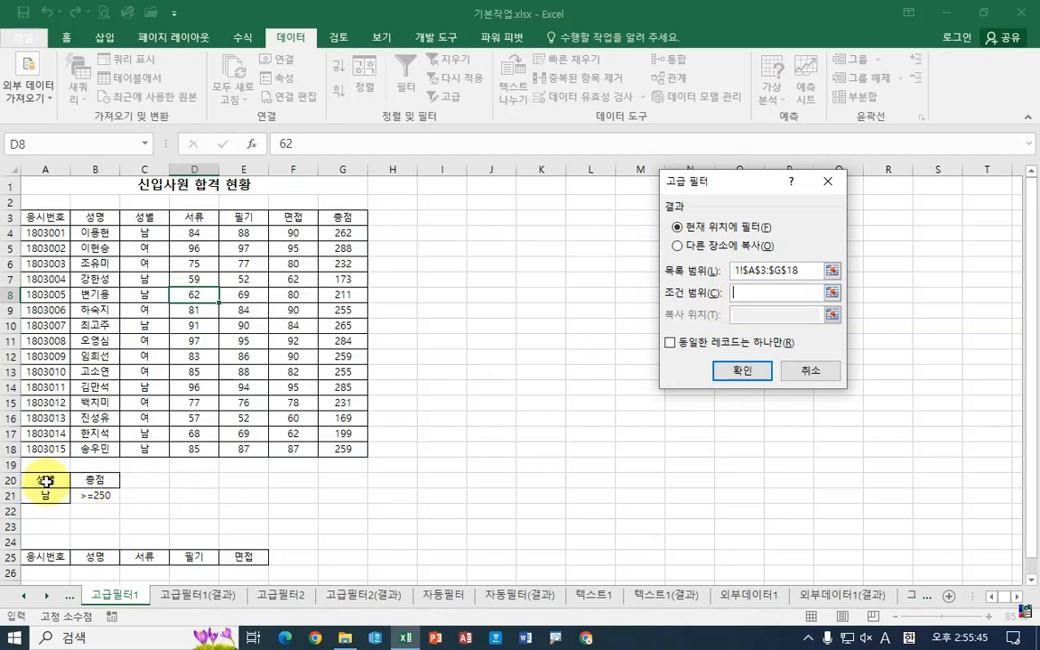
{"action": "left_click_drag", "start_coordinate": [45, 481], "coordinate": [87, 497]}
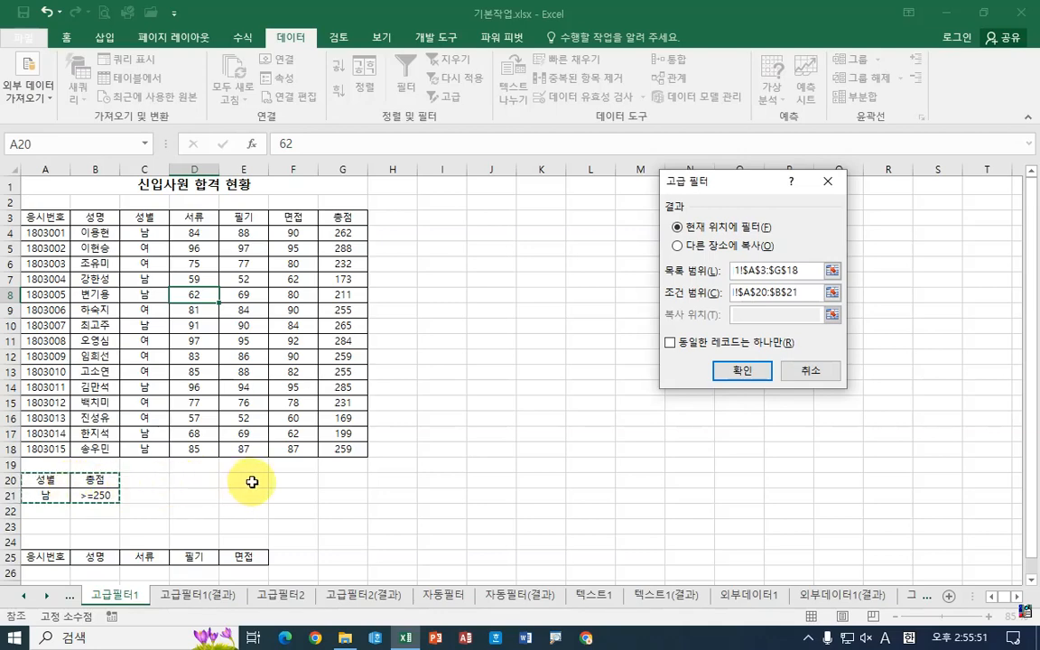
{"action": "scroll", "coordinate": [253, 483], "scroll_direction": "down", "scroll_amount": 2}
{"action": "left_click", "coordinate": [699, 247]}
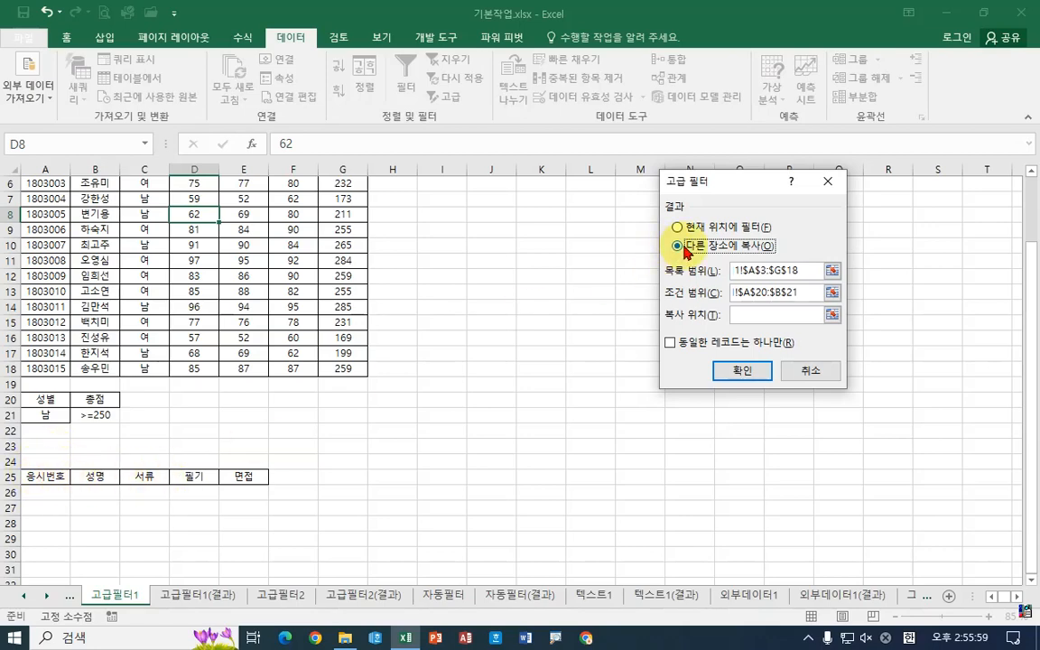
{"action": "left_click", "coordinate": [751, 313]}
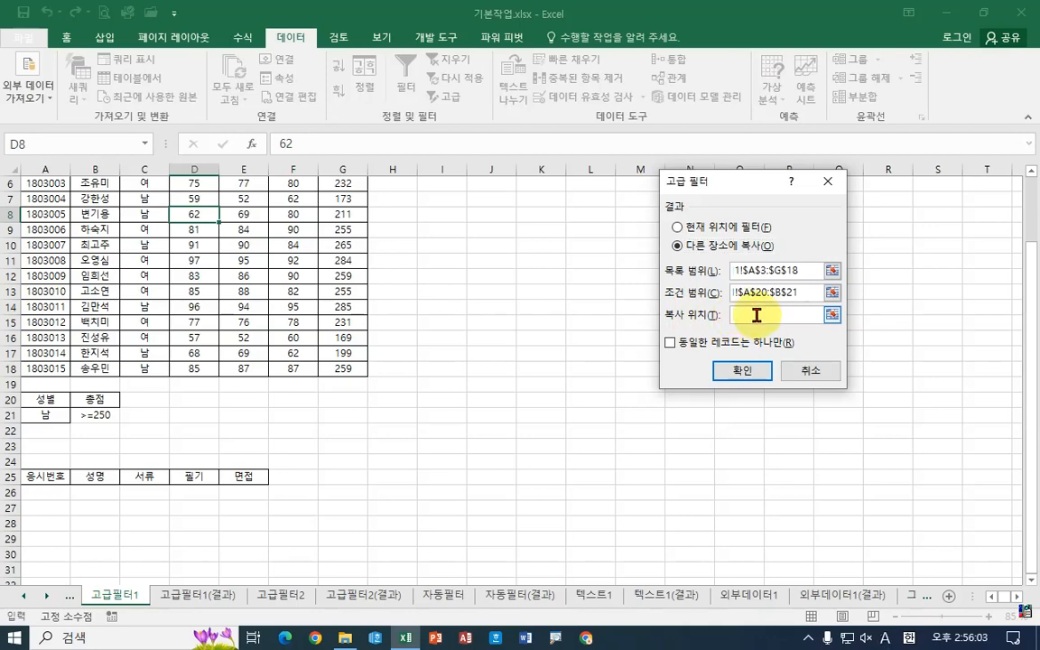
{"action": "left_click_drag", "start_coordinate": [32, 477], "coordinate": [262, 480]}
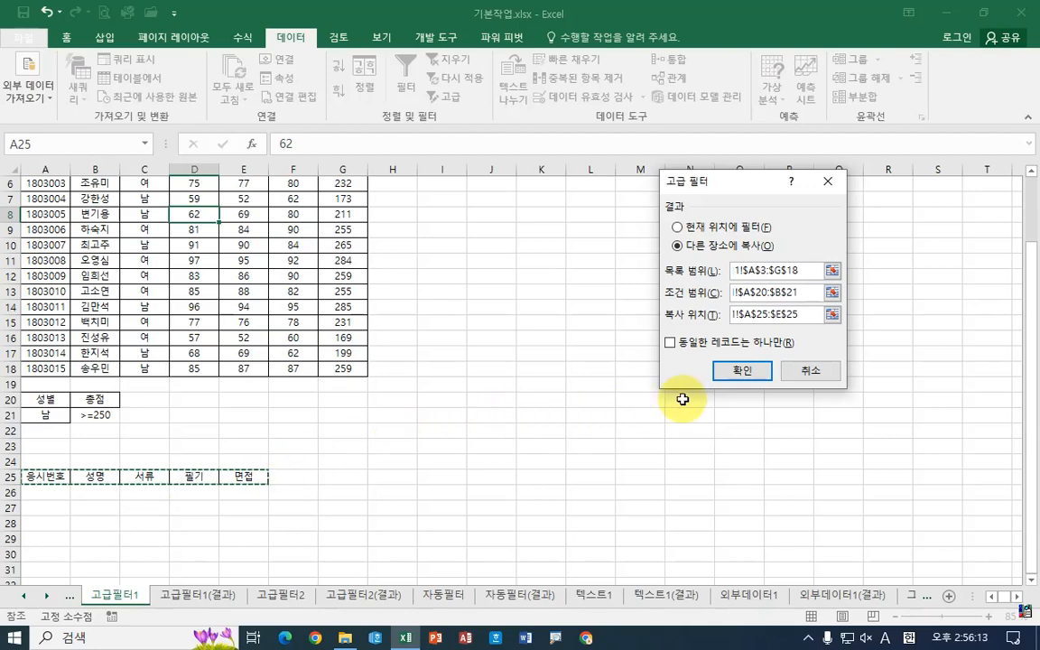
{"action": "left_click", "coordinate": [741, 370]}
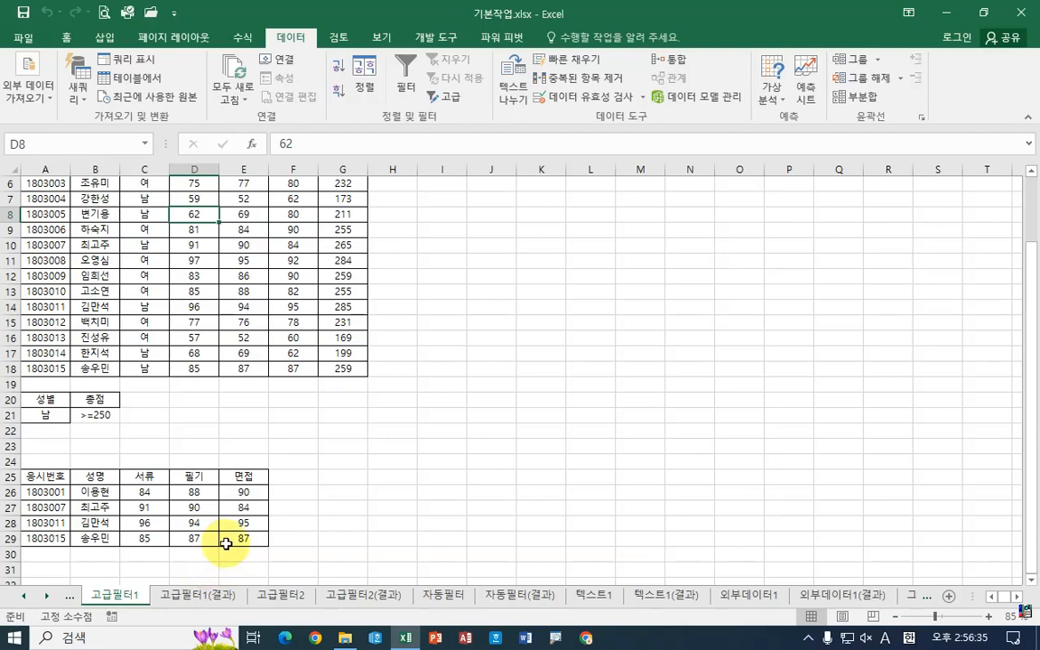
Switch to the 고급필터2 sheet and copy the 부서 and 급여 headers to cell A18 as criteria headers
{"action": "left_click", "coordinate": [280, 600]}
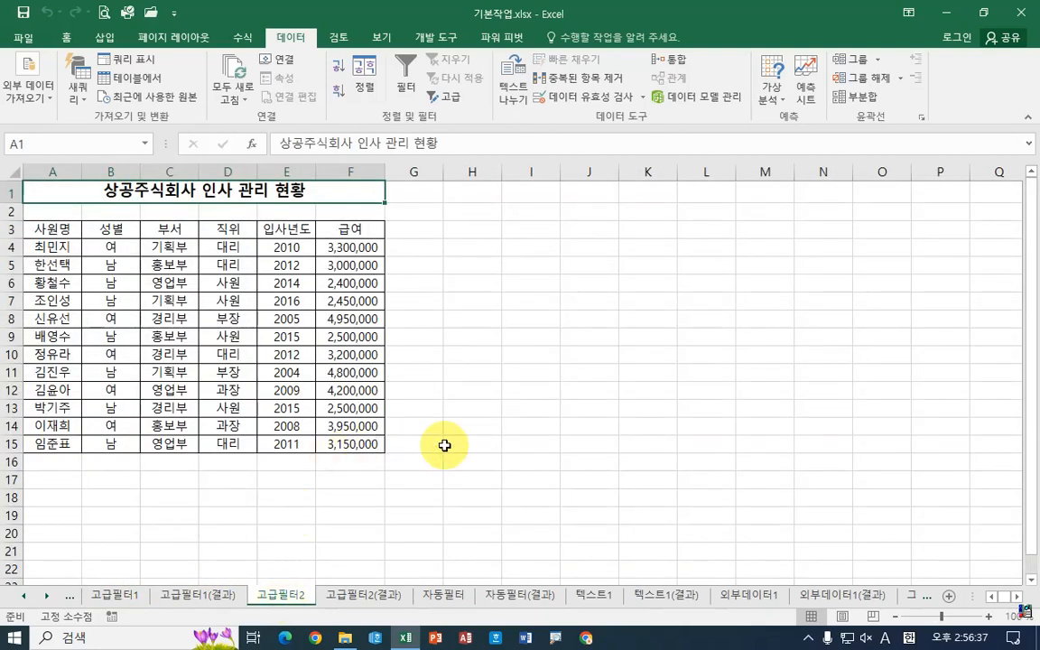
{"action": "scroll", "coordinate": [420, 455], "scroll_direction": "up", "scroll_amount": 1, "text": "ctrl"}
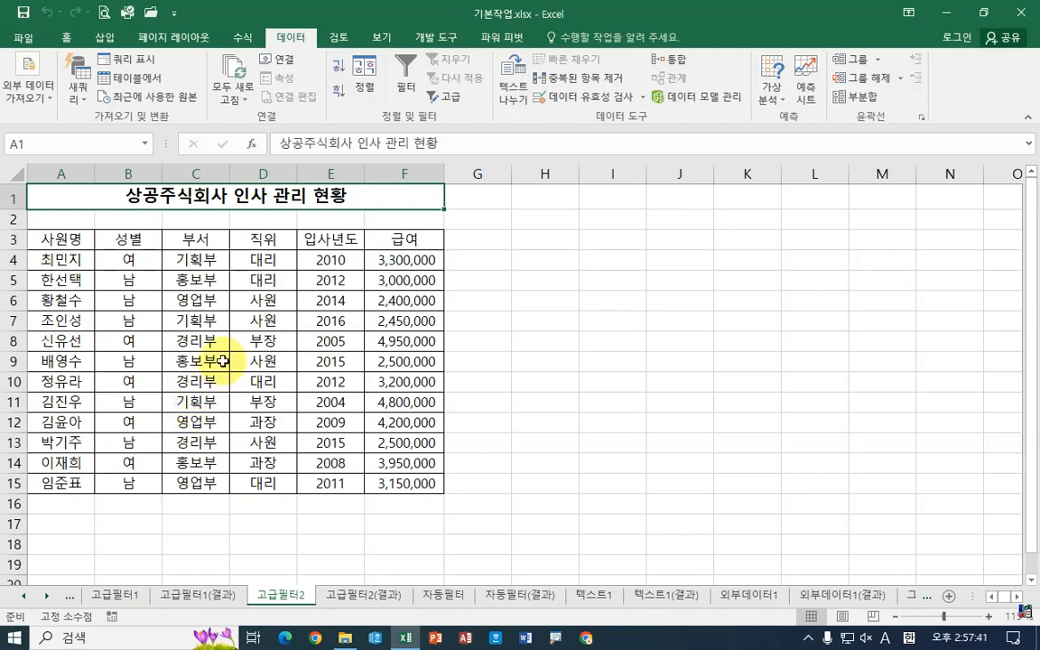
{"action": "left_click", "coordinate": [205, 243]}
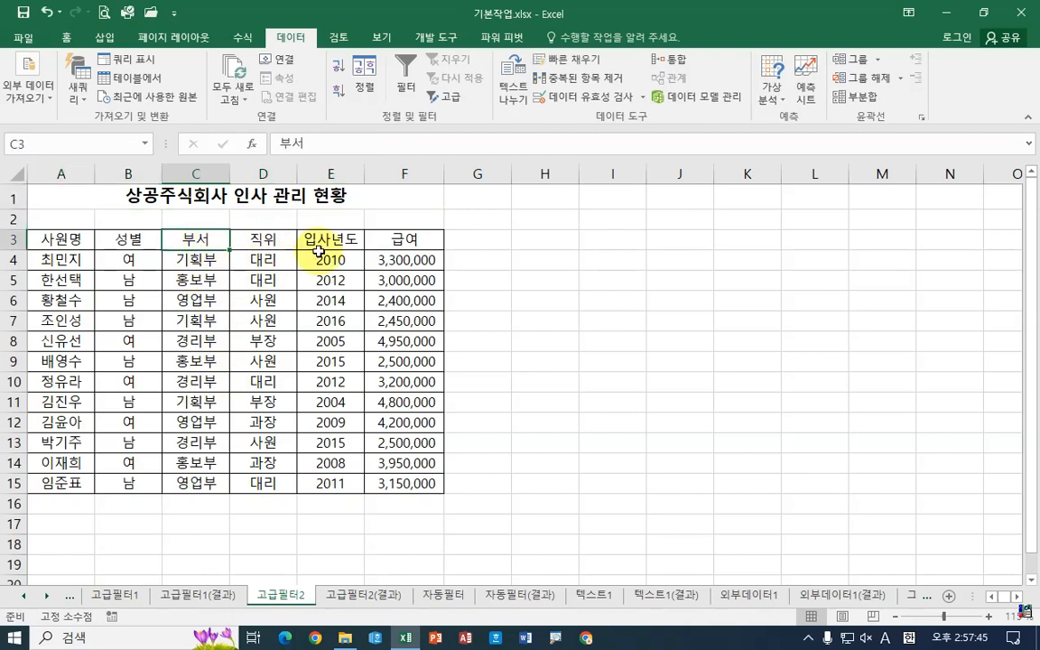
{"action": "left_click", "coordinate": [418, 240], "text": "ctrl"}
{"action": "key", "text": "ctrl+c"}
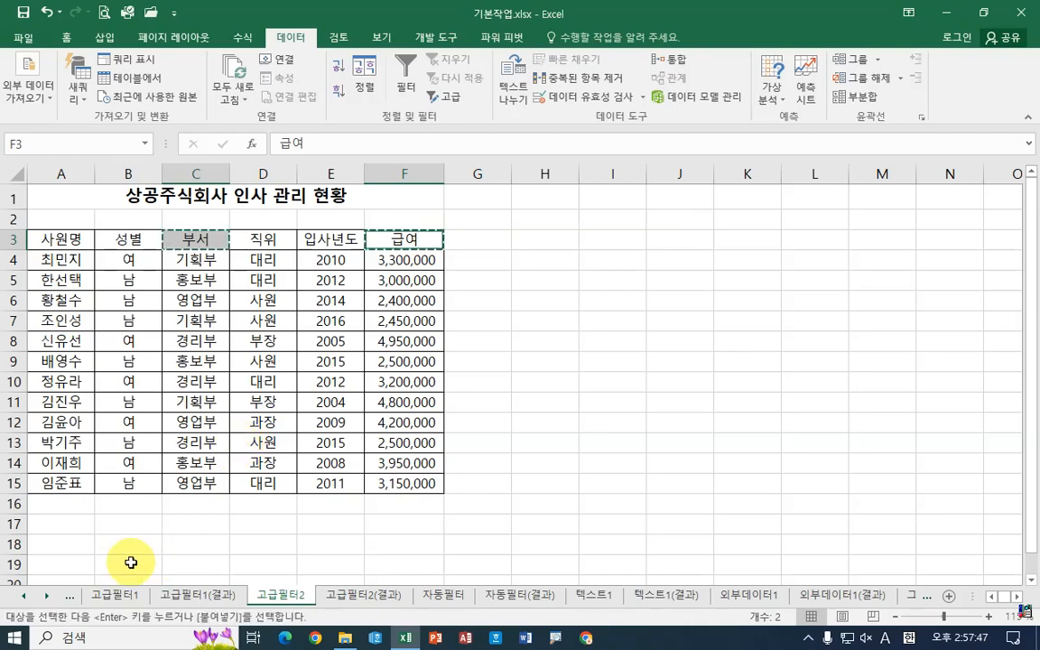
{"action": "left_click", "coordinate": [72, 539]}
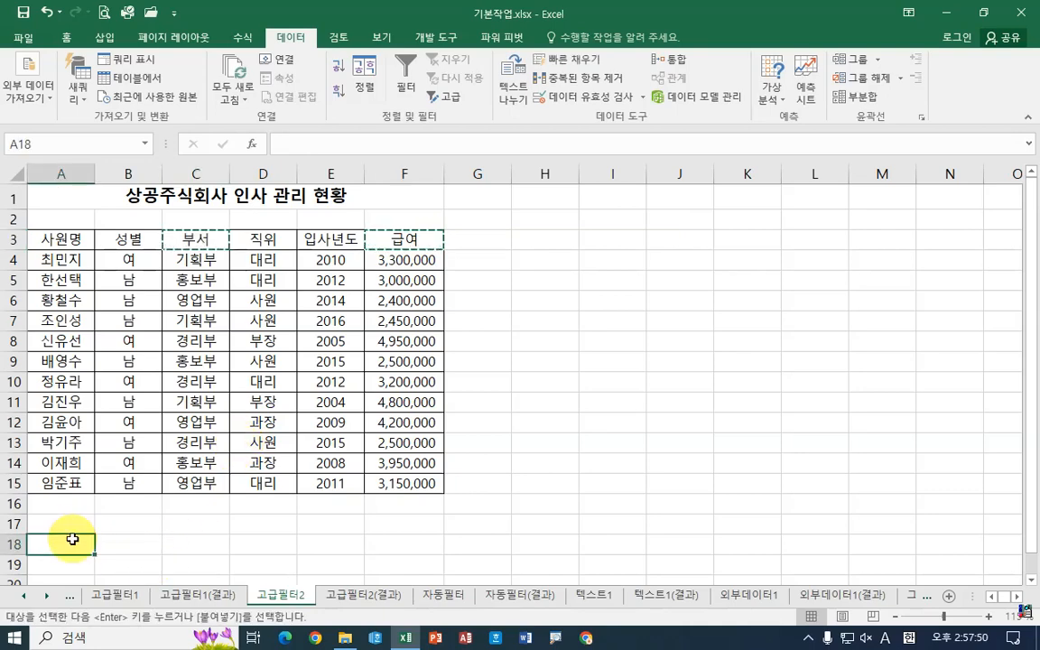
{"action": "scroll", "coordinate": [131, 515], "scroll_direction": "down", "scroll_amount": 2}
{"action": "key", "text": "ctrl+v"}
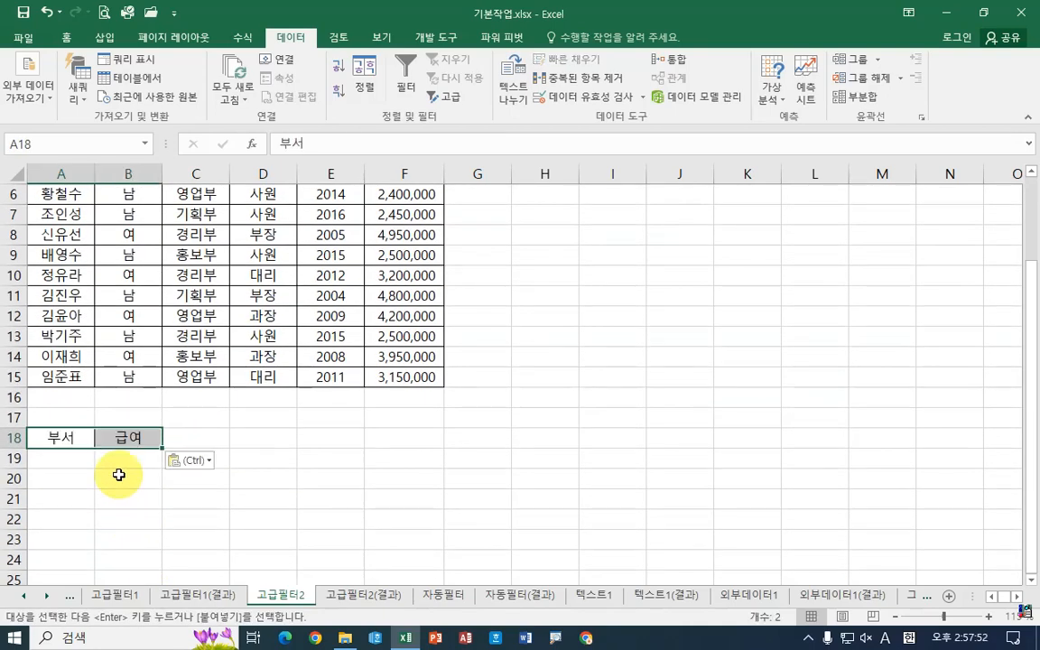
Copy 경리부 from the 부서 column into cell A19 as the department criterion
{"action": "left_click", "coordinate": [67, 459]}
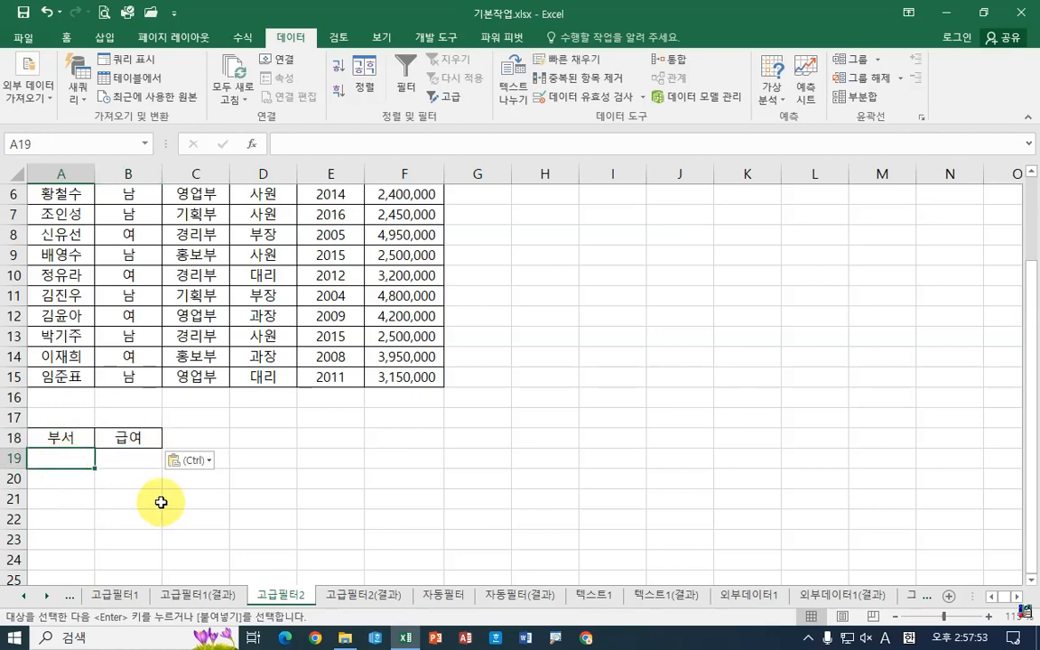
{"action": "scroll", "coordinate": [326, 450], "scroll_direction": "up", "scroll_amount": 1}
{"action": "scroll", "coordinate": [326, 450], "scroll_direction": "up", "scroll_amount": 2}
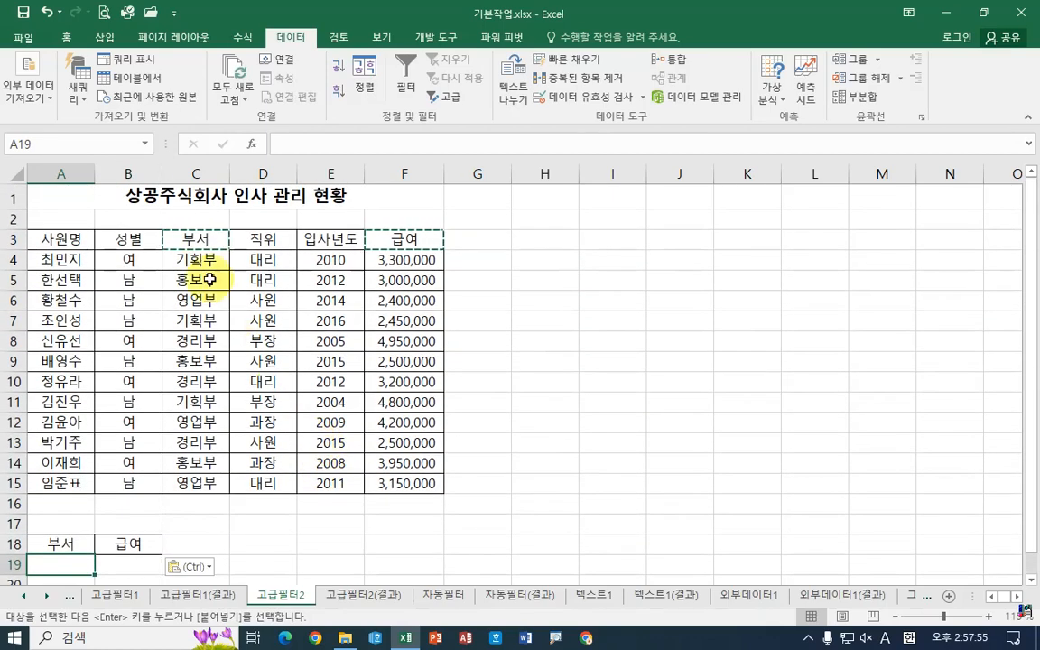
{"action": "left_click", "coordinate": [202, 339]}
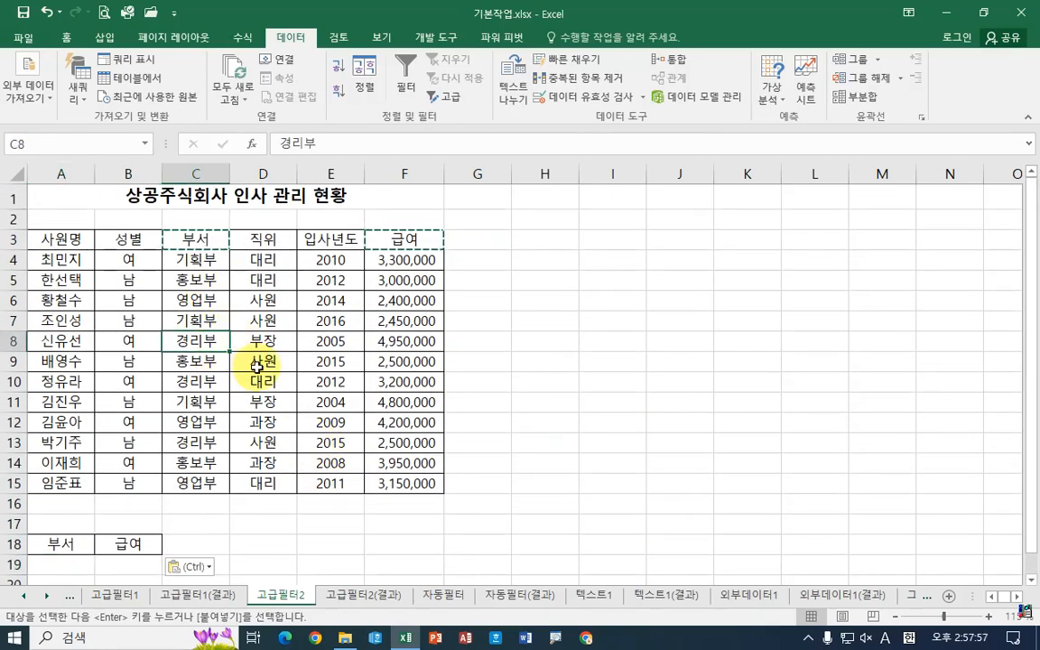
{"action": "key", "text": "ctrl+c"}
{"action": "left_click", "coordinate": [74, 562]}
{"action": "key", "text": "ctrl+v"}
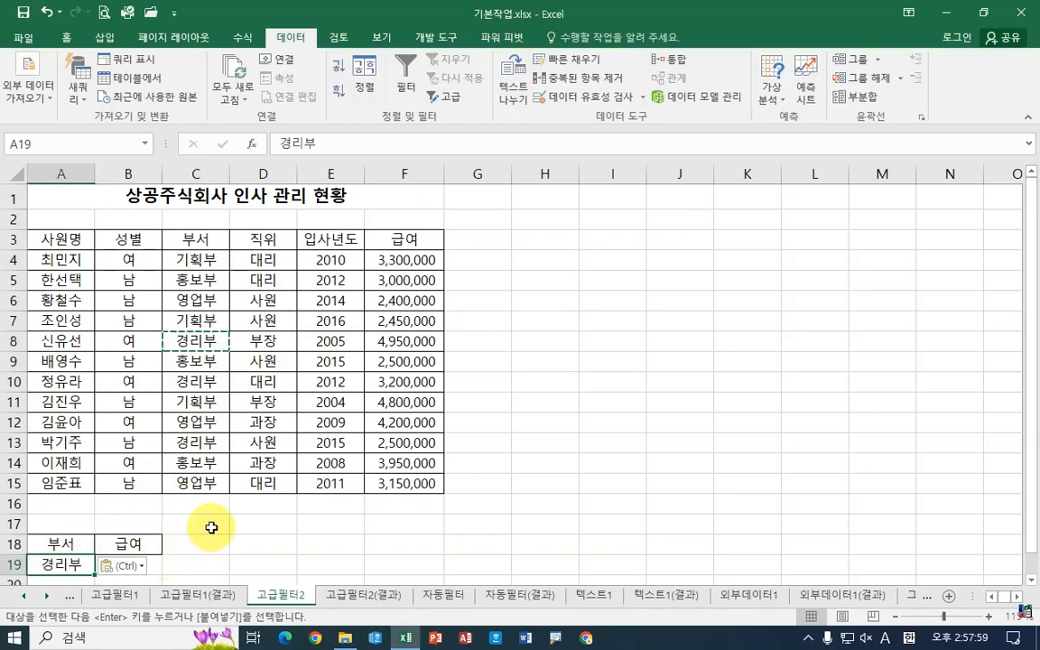
{"action": "left_click", "coordinate": [213, 524]}
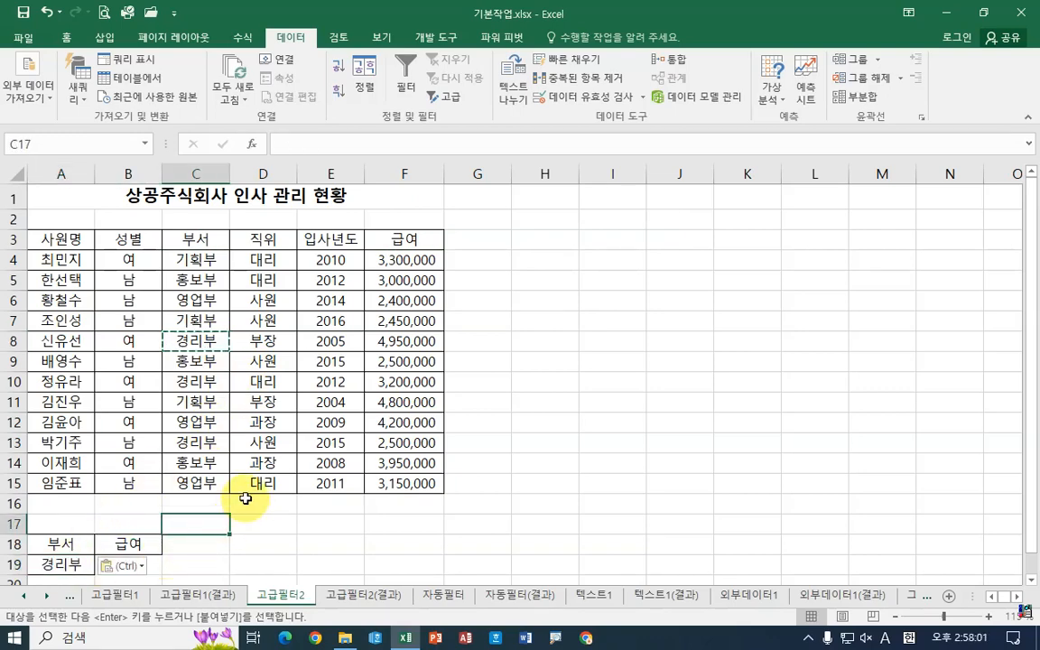
Enter the salary criterion >=4000000 in cell B20, one row below the department criterion
{"action": "scroll", "coordinate": [244, 495], "scroll_direction": "down", "scroll_amount": 2}
{"action": "left_click", "coordinate": [160, 485]}
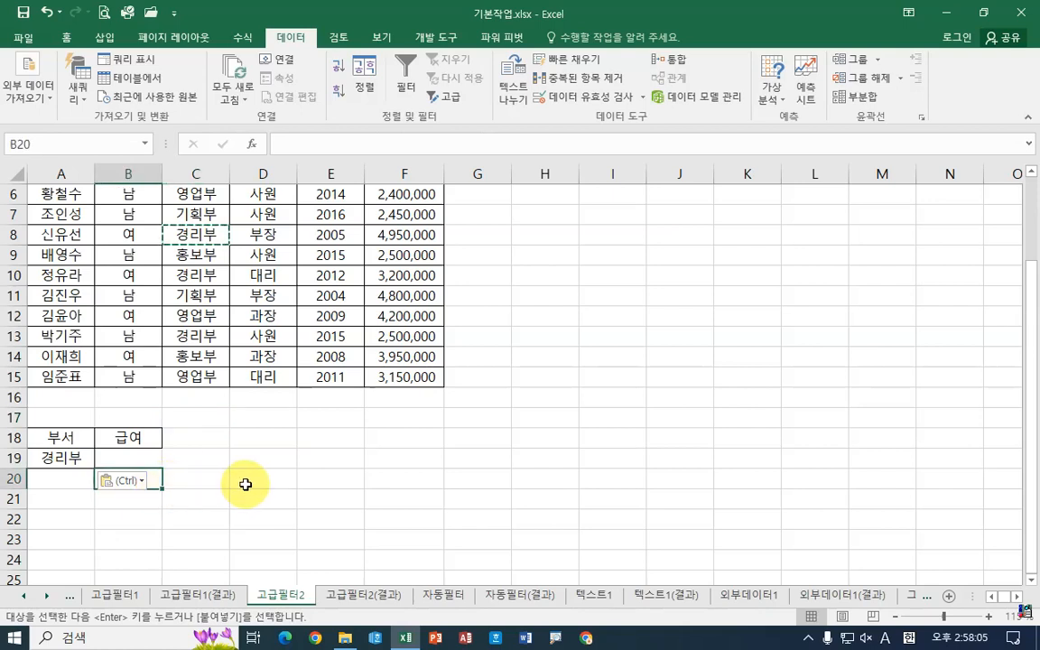
{"action": "type", "text": ">=4"}
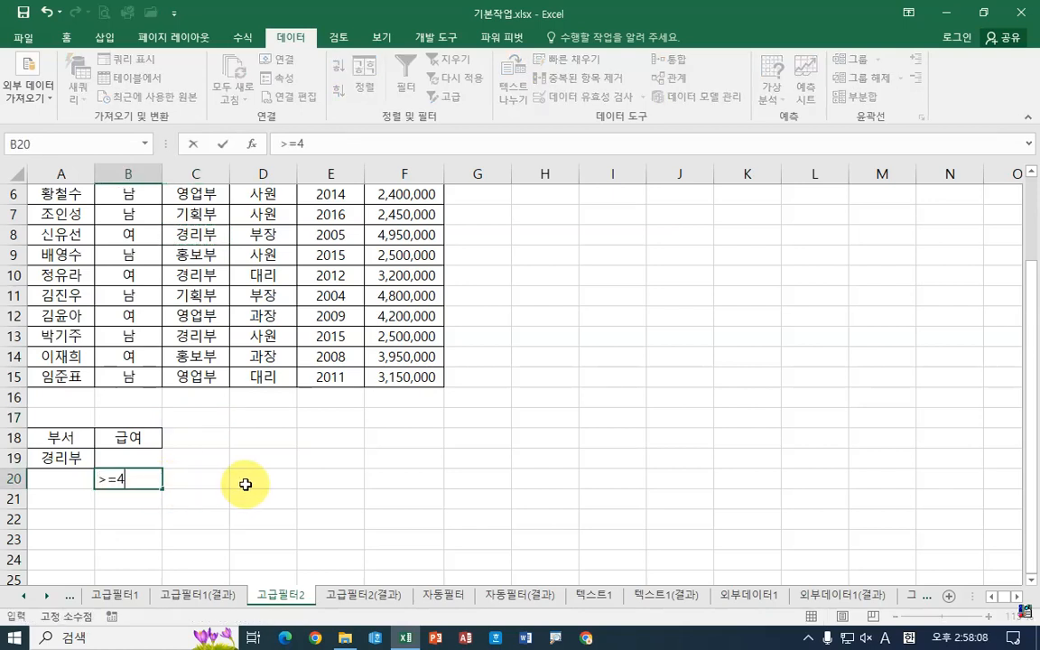
{"action": "type", "text": "000000000"}
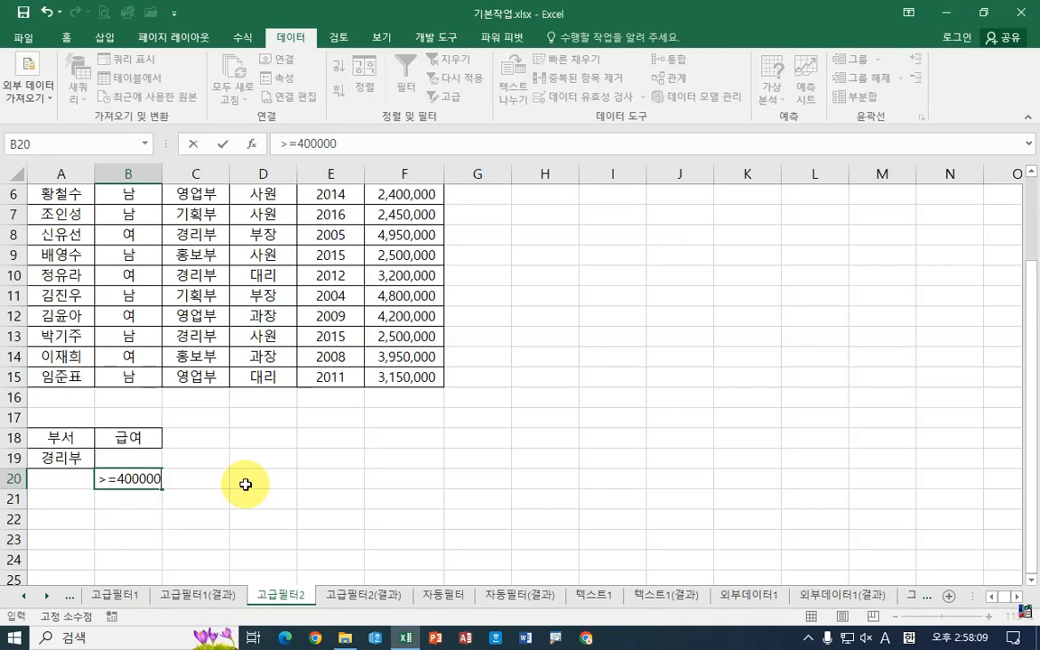
{"action": "key", "text": "Return"}
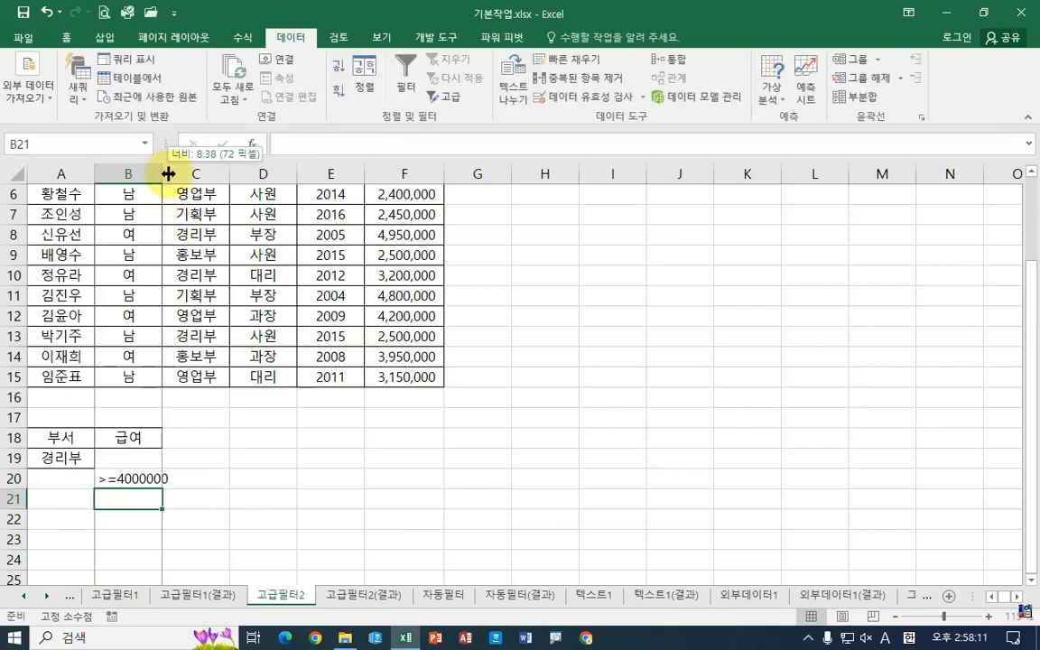
Widen column B so the salary criterion fits inside its cell
{"action": "left_click_drag", "start_coordinate": [166, 174], "coordinate": [188, 173]}
{"action": "left_click", "coordinate": [150, 484]}
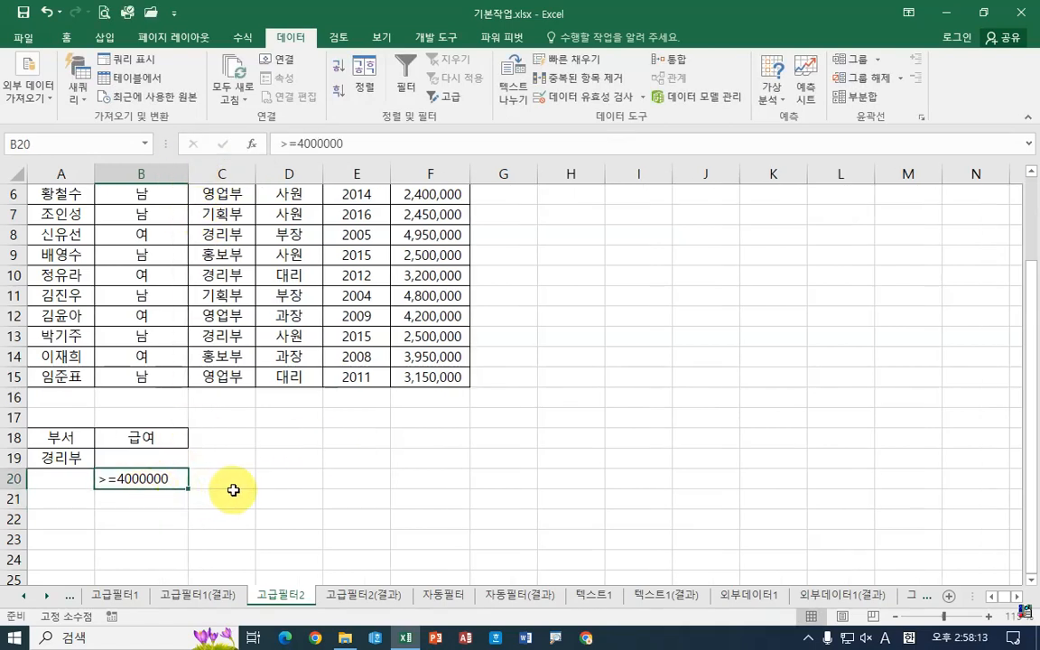
{"action": "left_click", "coordinate": [237, 499]}
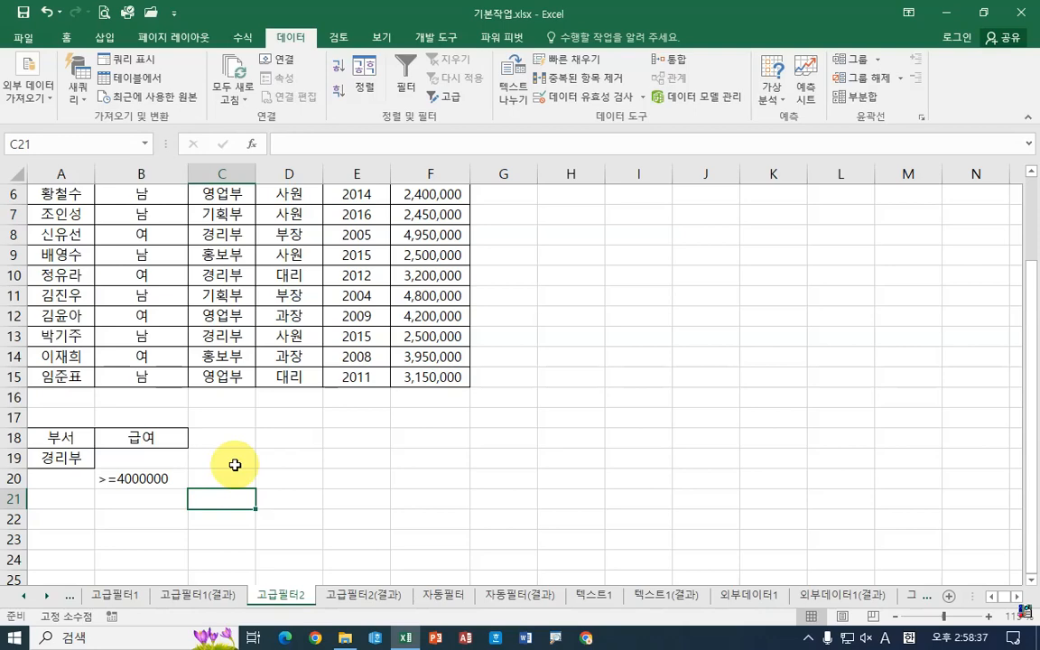
Review the table's header row from 사원명 to 급여 and the empty area below the criteria range
{"action": "scroll", "coordinate": [235, 465], "scroll_direction": "up", "scroll_amount": 2}
{"action": "left_click_drag", "start_coordinate": [59, 239], "coordinate": [455, 239]}
{"action": "scroll", "coordinate": [204, 387], "scroll_direction": "down", "scroll_amount": 7}
{"action": "scroll", "coordinate": [66, 336], "scroll_direction": "up", "scroll_amount": 2}
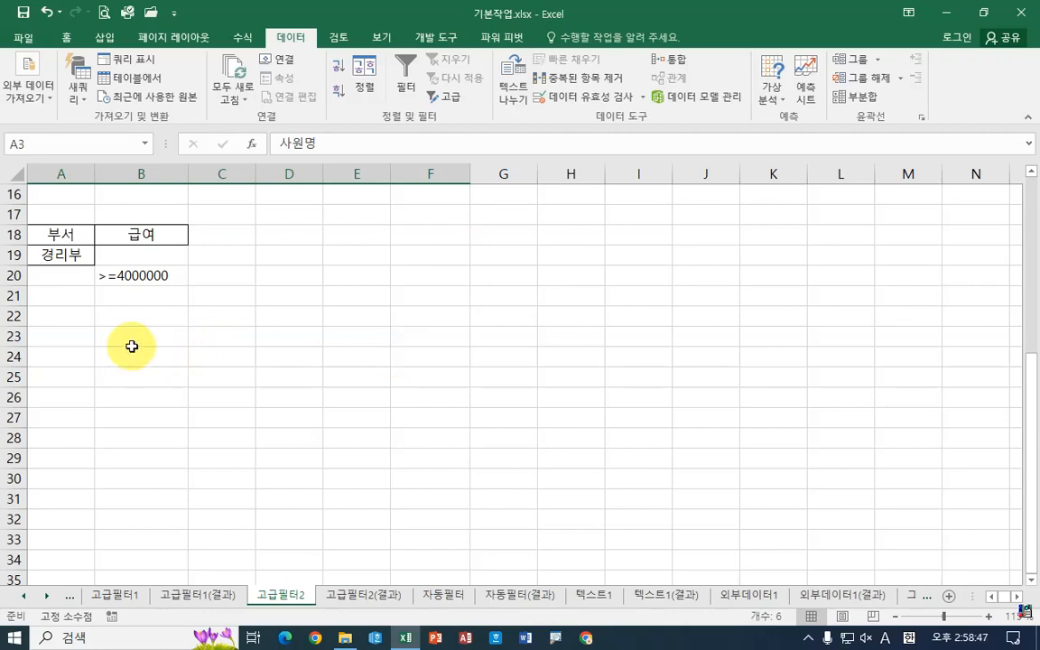
{"action": "scroll", "coordinate": [132, 346], "scroll_direction": "up", "scroll_amount": 5}
Start an advanced filter on the table range A3:F15 and set its criteria range to A18:B20
{"action": "left_click", "coordinate": [424, 342]}
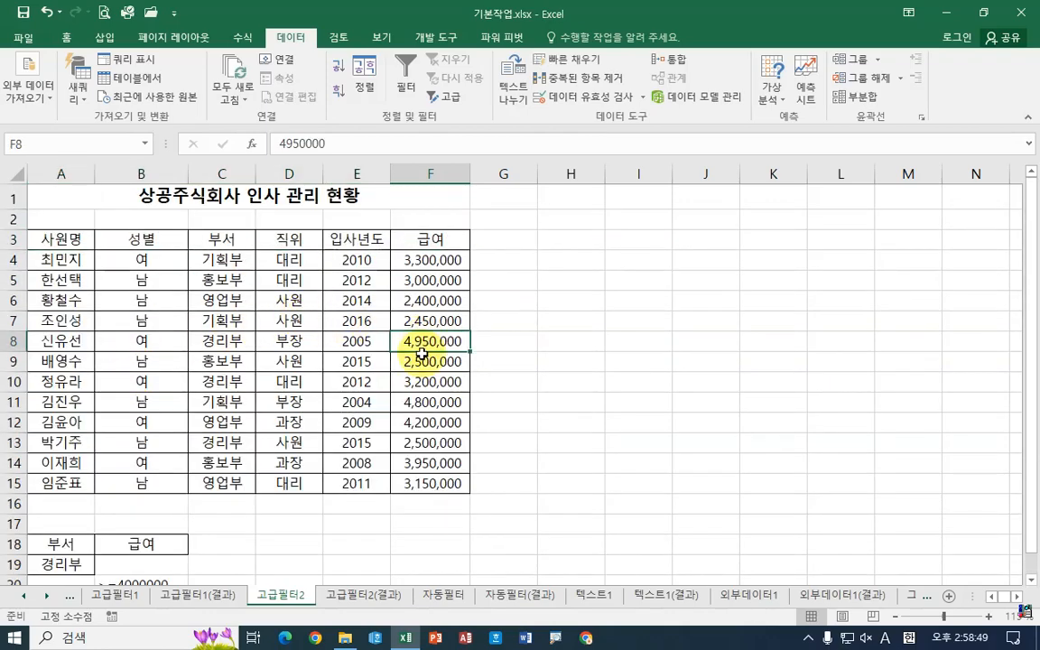
{"action": "left_click", "coordinate": [309, 347]}
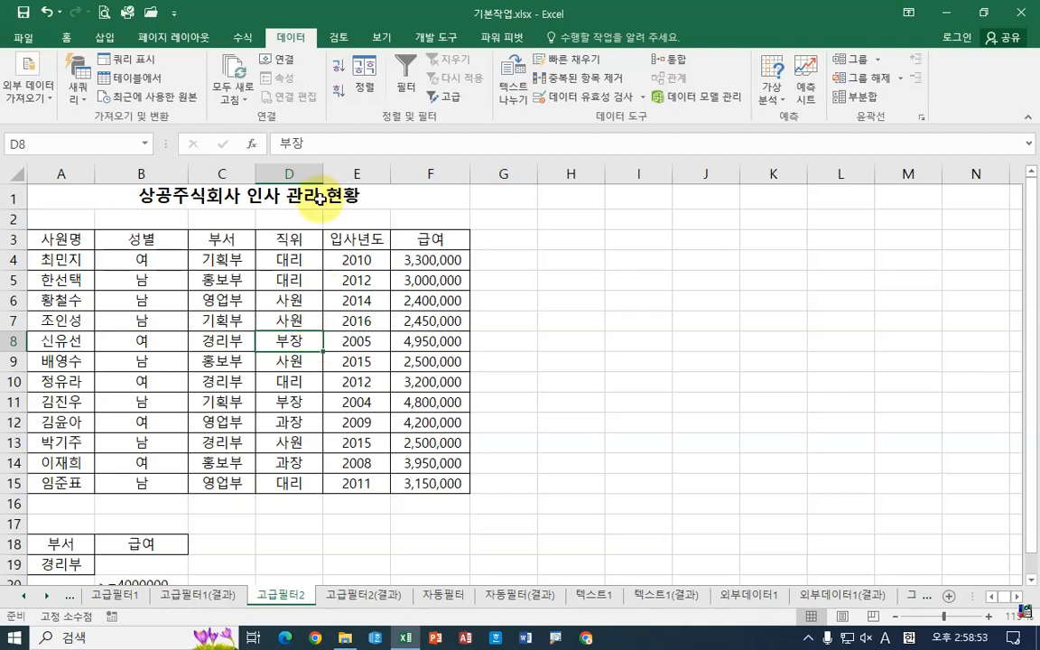
{"action": "left_click", "coordinate": [452, 99]}
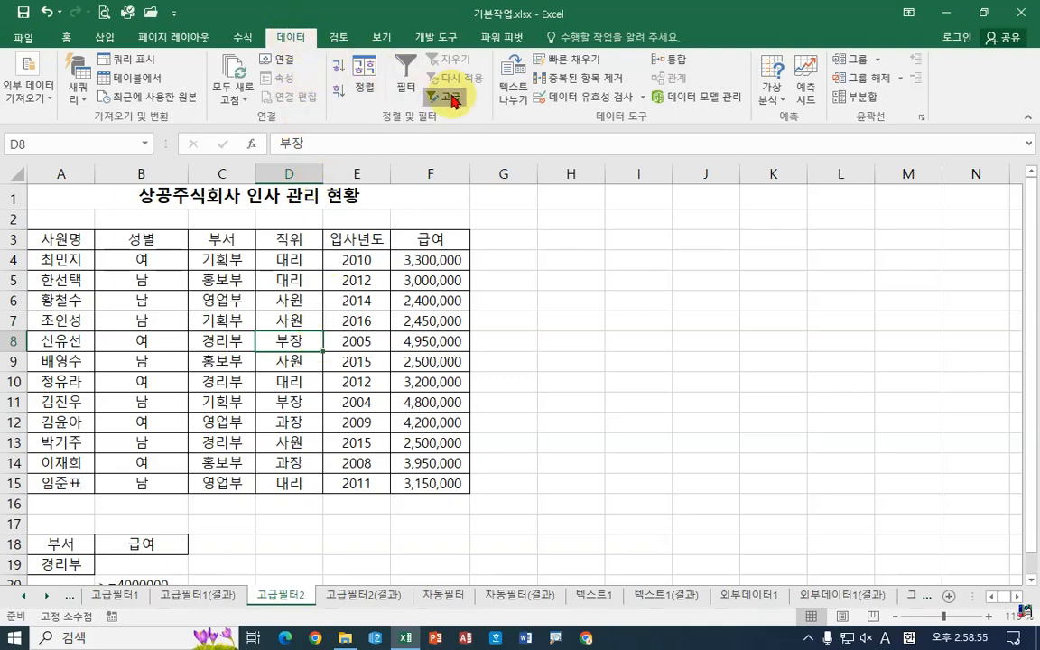
{"action": "left_click_drag", "start_coordinate": [712, 204], "coordinate": [573, 227]}
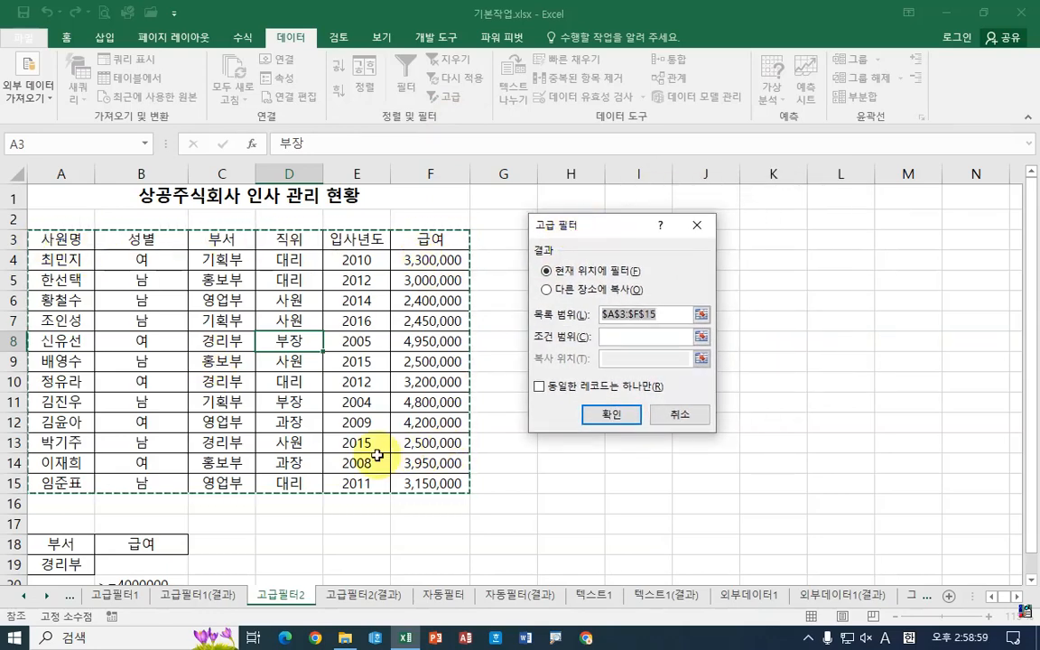
{"action": "scroll", "coordinate": [193, 410], "scroll_direction": "down", "scroll_amount": 3}
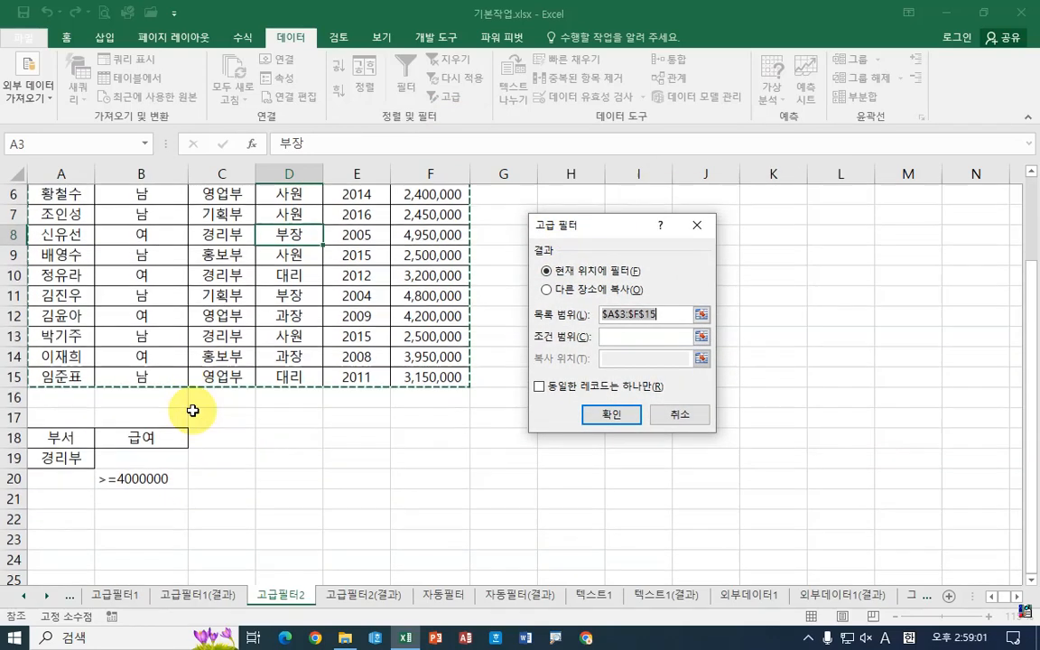
{"action": "left_click", "coordinate": [612, 337]}
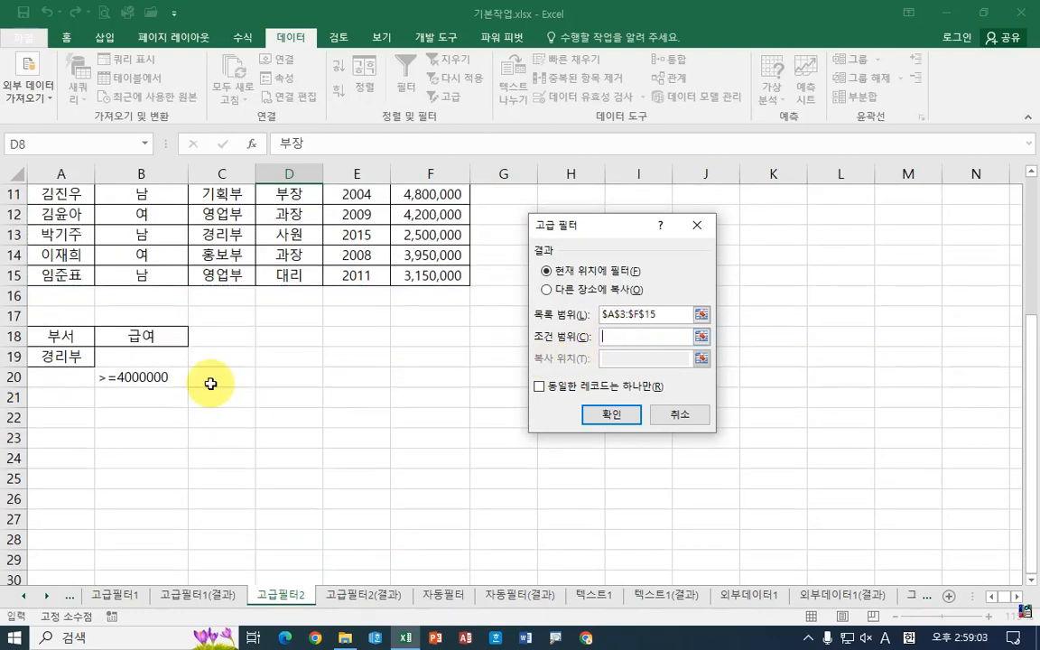
{"action": "left_click_drag", "start_coordinate": [74, 337], "coordinate": [154, 384]}
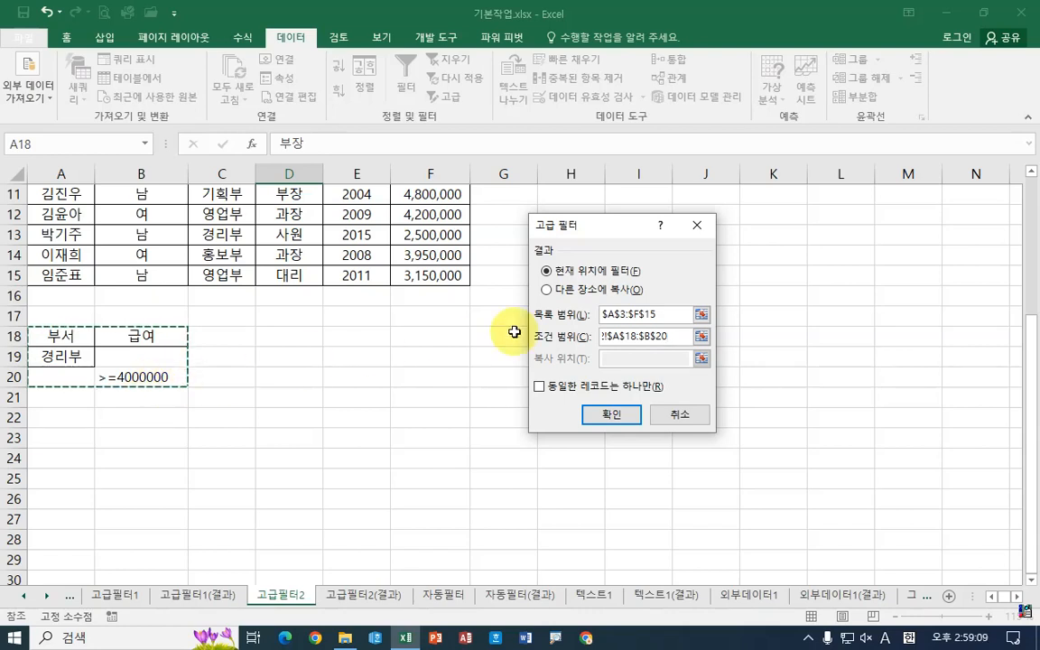
Set the advanced filter to copy its results to another location starting at cell A23
{"action": "left_click", "coordinate": [557, 290]}
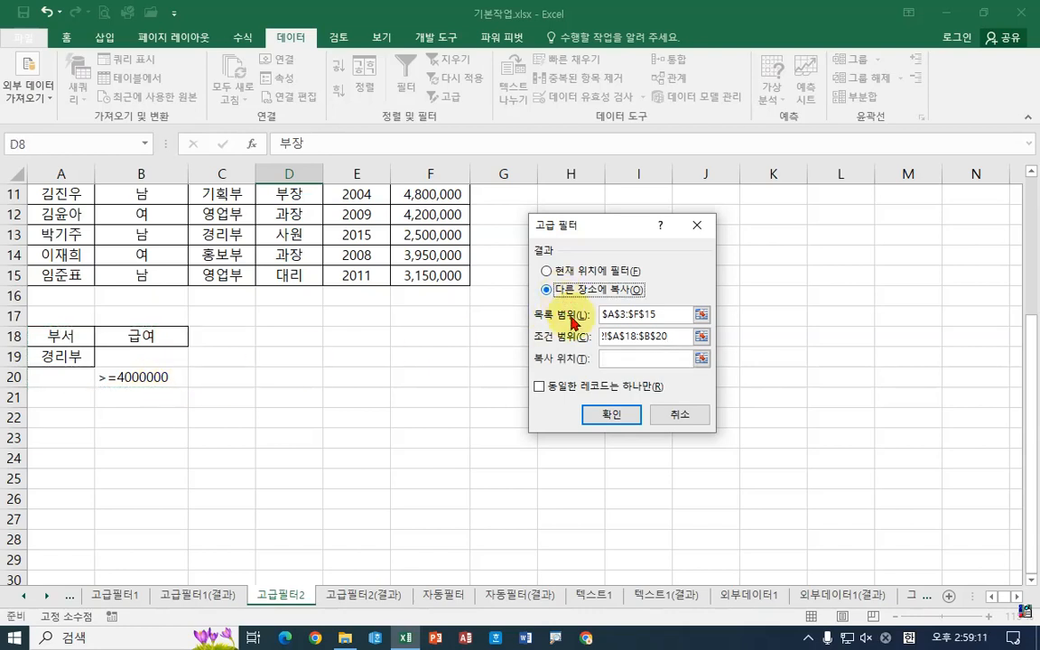
{"action": "left_click", "coordinate": [610, 358]}
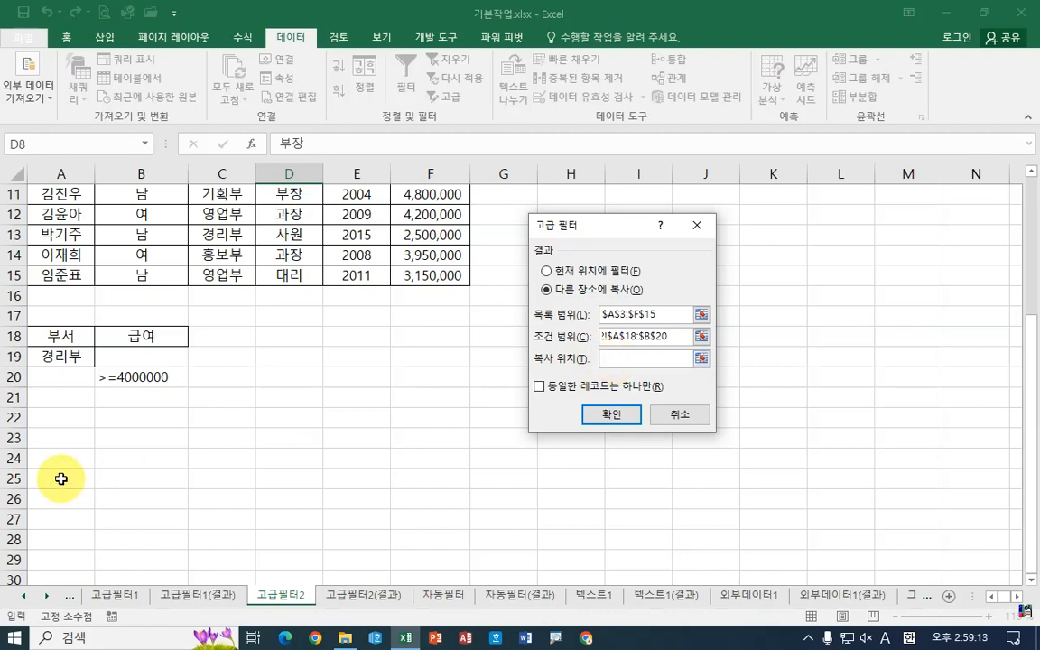
{"action": "left_click", "coordinate": [71, 438]}
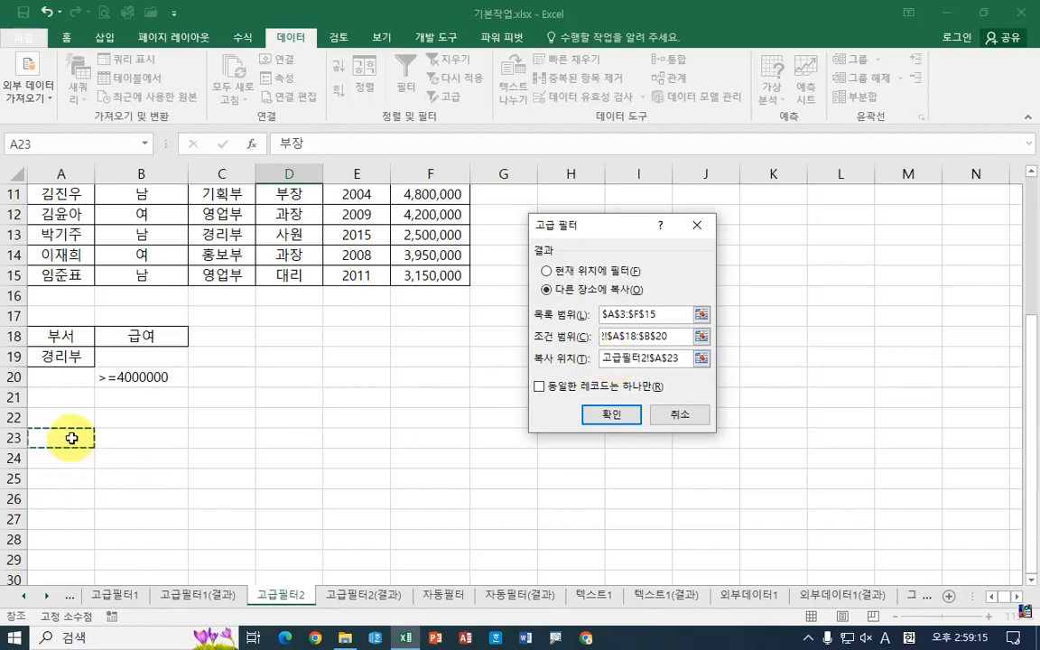
{"action": "scroll", "coordinate": [71, 438], "scroll_direction": "down", "scroll_amount": 2}
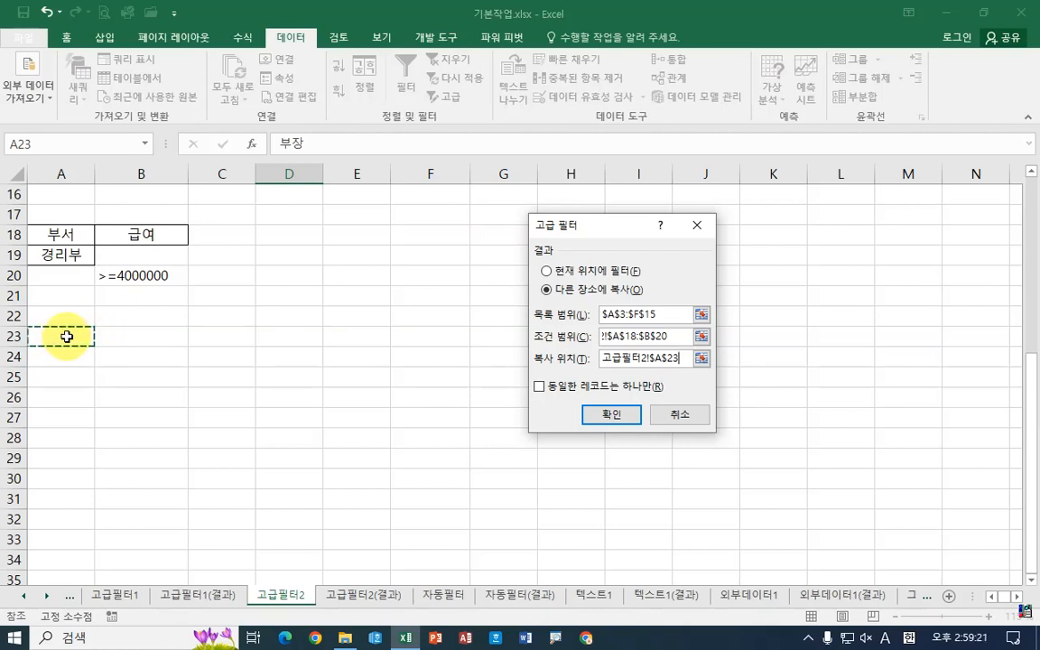
Run the advanced filter to extract the matching records to A23, and check them against the criteria in A18:B20
{"action": "left_click", "coordinate": [611, 415]}
{"action": "scroll", "coordinate": [418, 479], "scroll_direction": "down", "scroll_amount": 3}
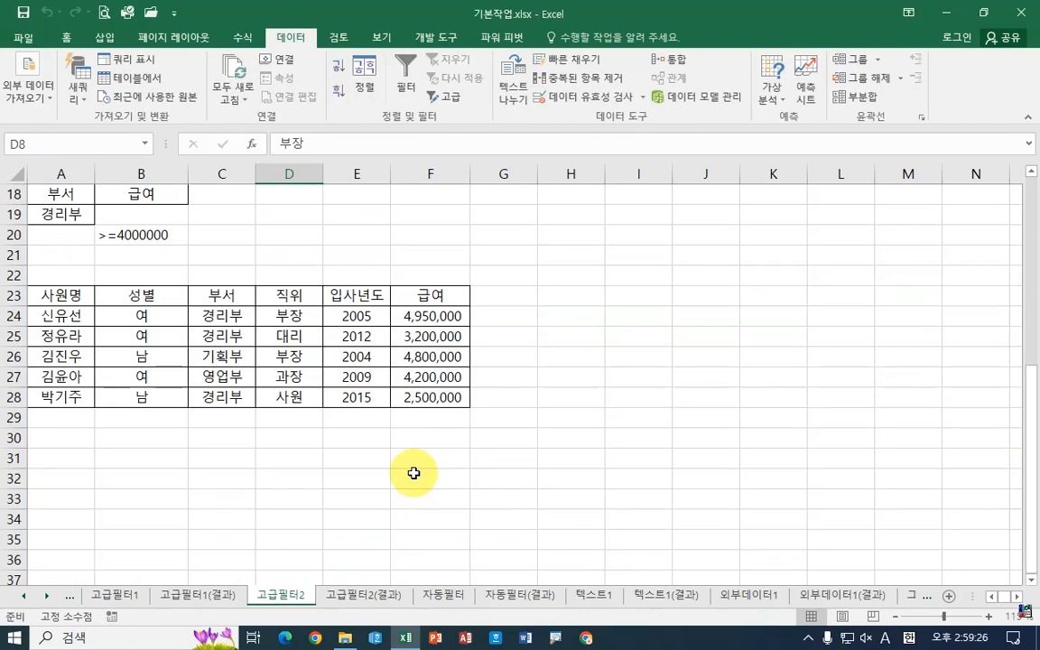
{"action": "scroll", "coordinate": [406, 465], "scroll_direction": "up", "scroll_amount": 2}
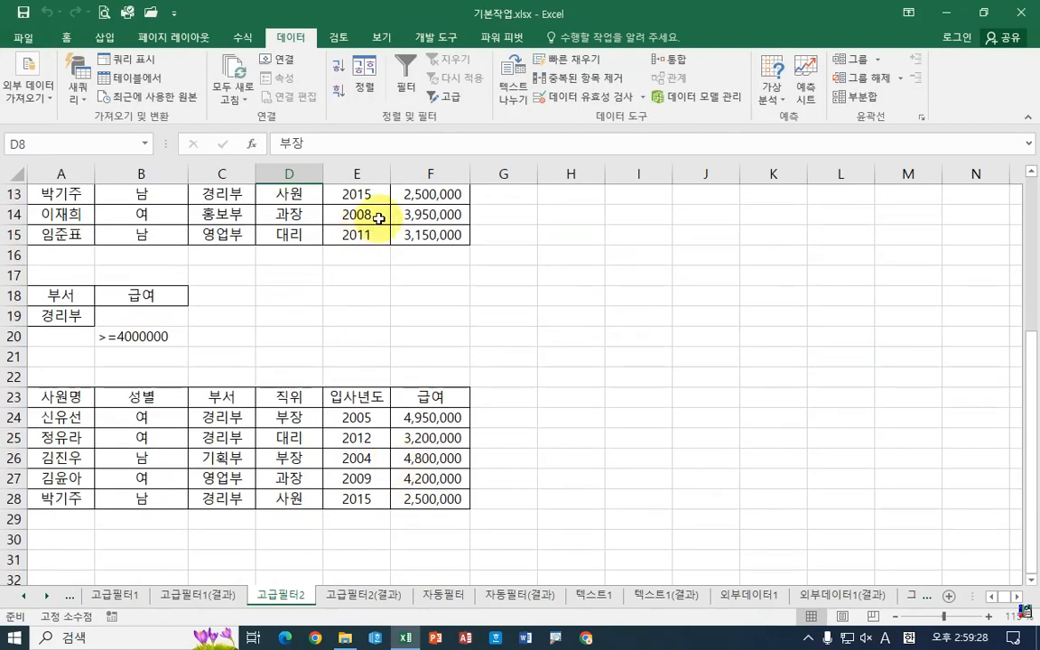
{"action": "left_click", "coordinate": [223, 334]}
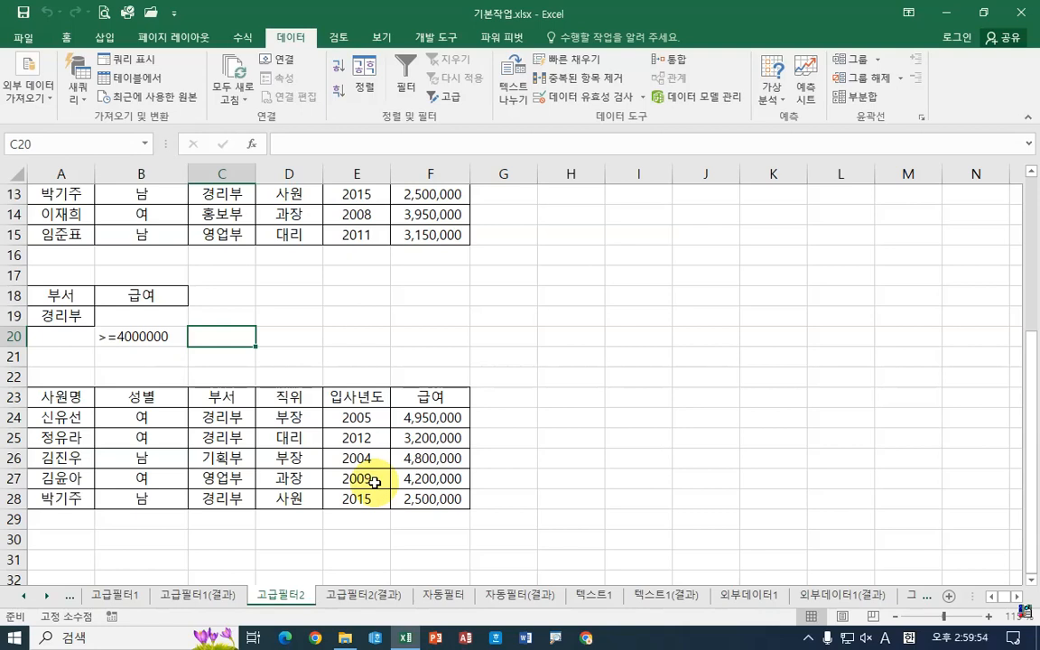
Compare the criteria range and extracted columns on the 고급필터1 sheet with those on 고급필터2
{"action": "left_click", "coordinate": [112, 595]}
{"action": "scroll", "coordinate": [34, 492], "scroll_direction": "up", "scroll_amount": 2, "text": "ctrl"}
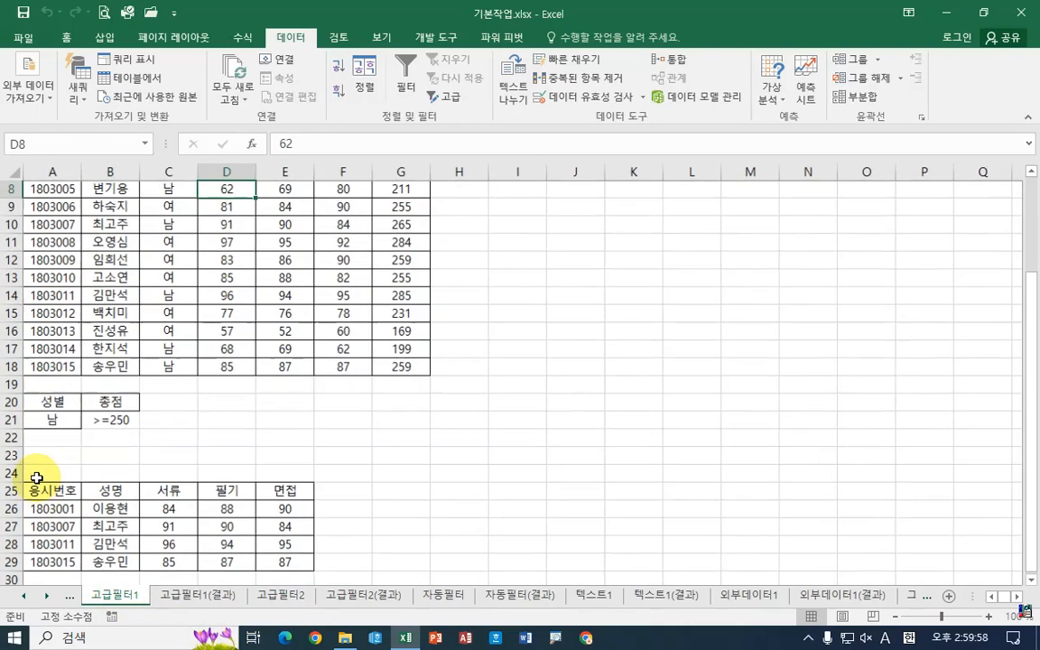
{"action": "scroll", "coordinate": [256, 499], "scroll_direction": "down", "scroll_amount": 3}
{"action": "scroll", "coordinate": [277, 499], "scroll_direction": "up", "scroll_amount": 2}
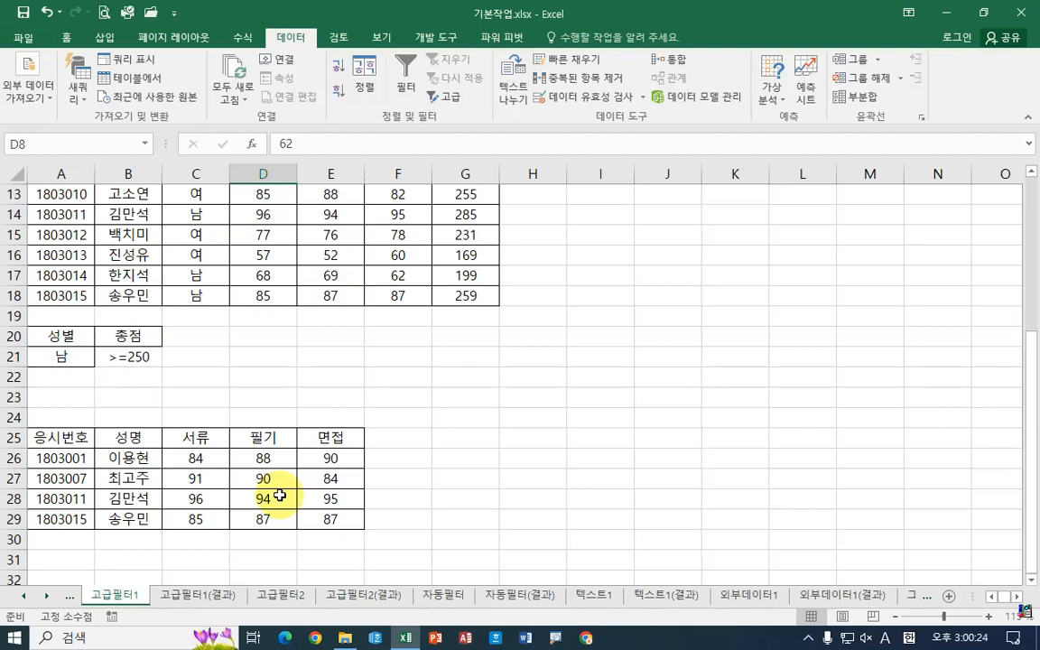
{"action": "left_click", "coordinate": [278, 596]}
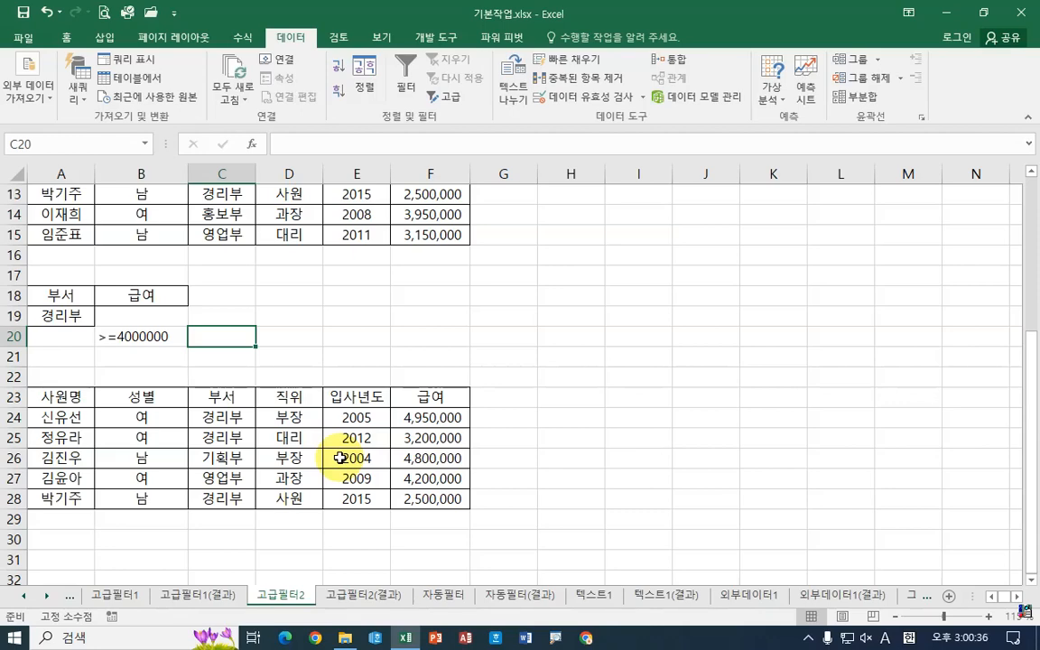
{"action": "left_click", "coordinate": [115, 596]}
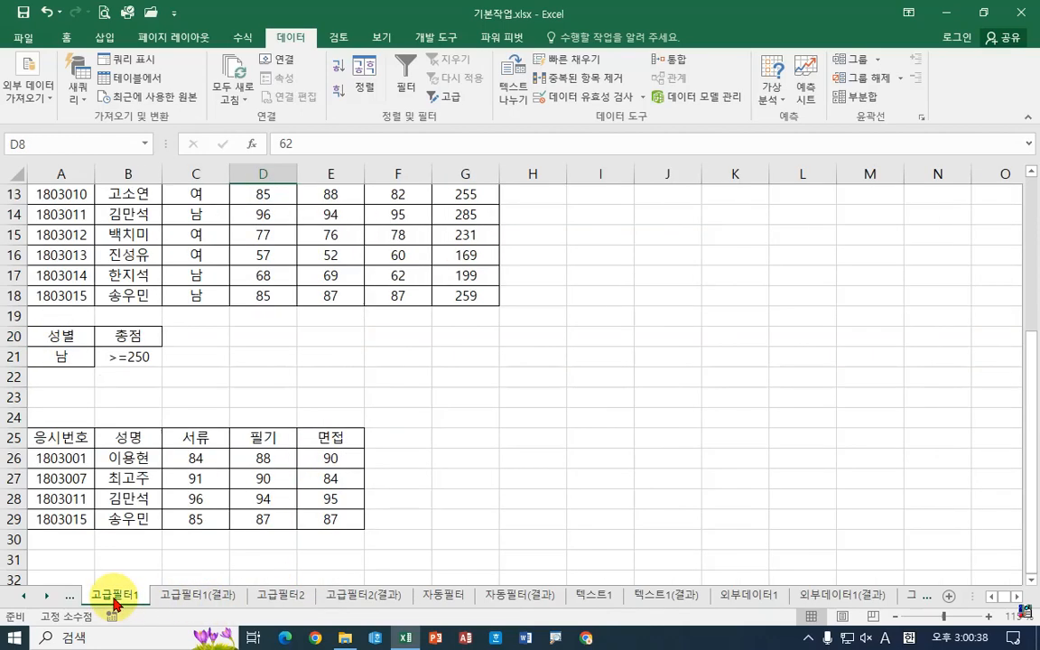